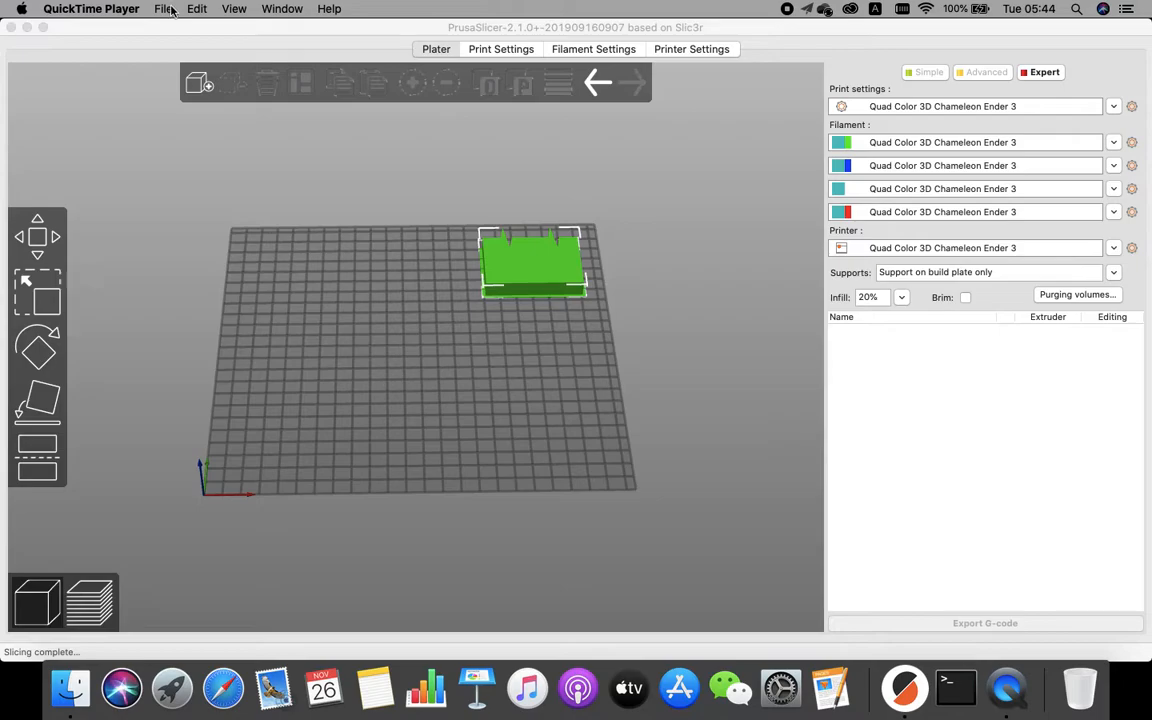
Import the PrusaSlicer_3D_Chameleon config bundle .ini file from the local Desktop folder and acknowledge the import.
left_click(130, 8)
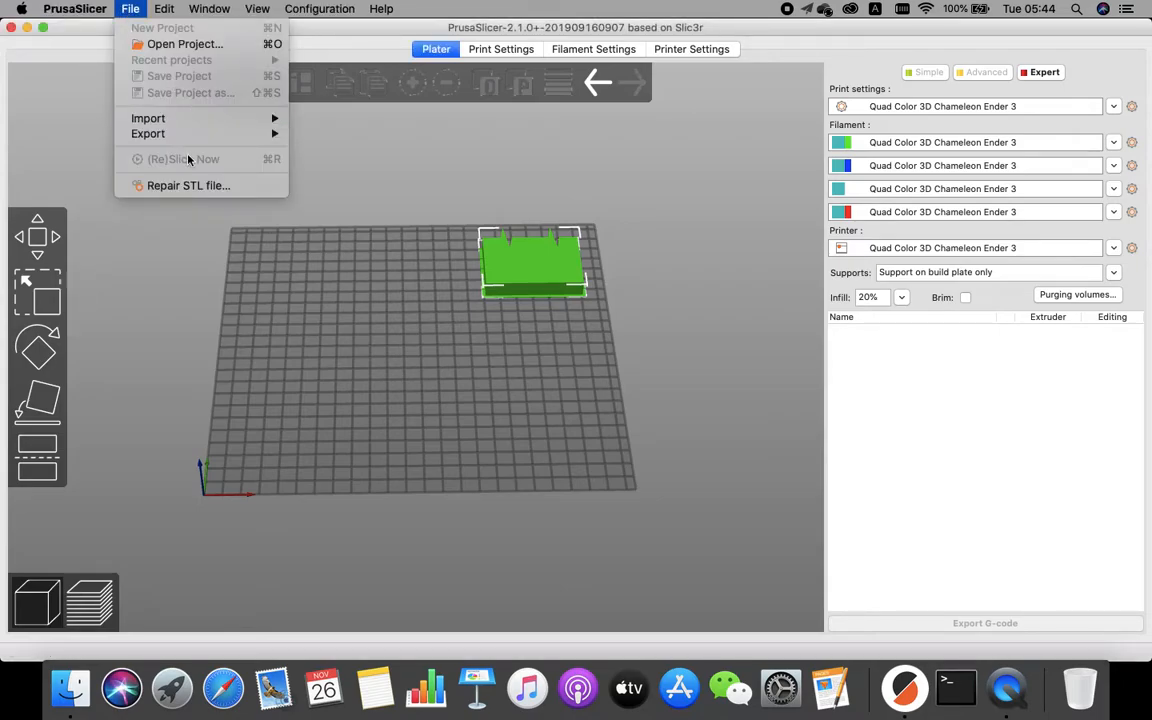
mouse_move(200, 118)
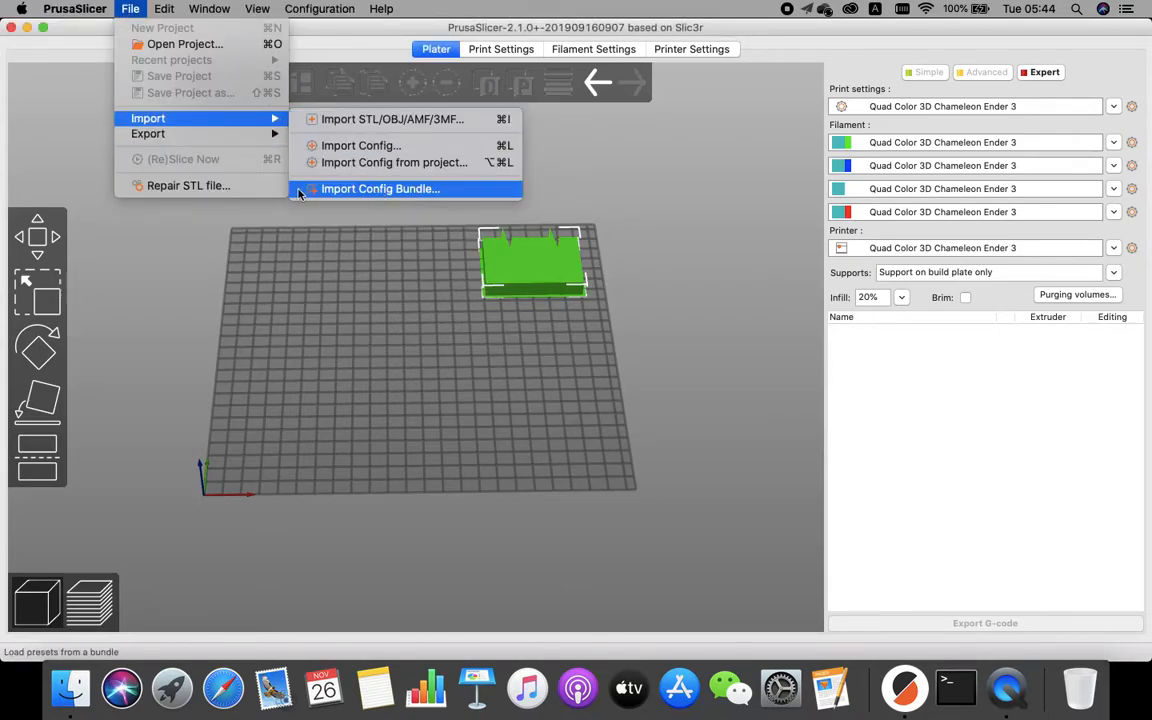
left_click(388, 190)
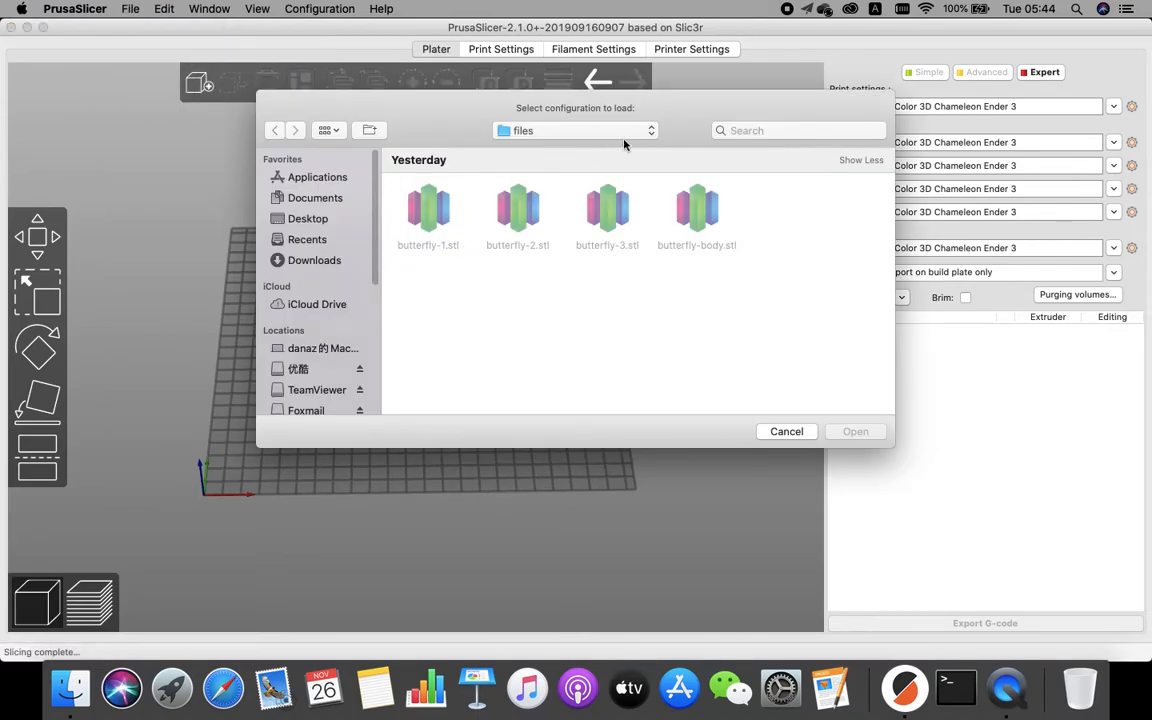
left_click(628, 132)
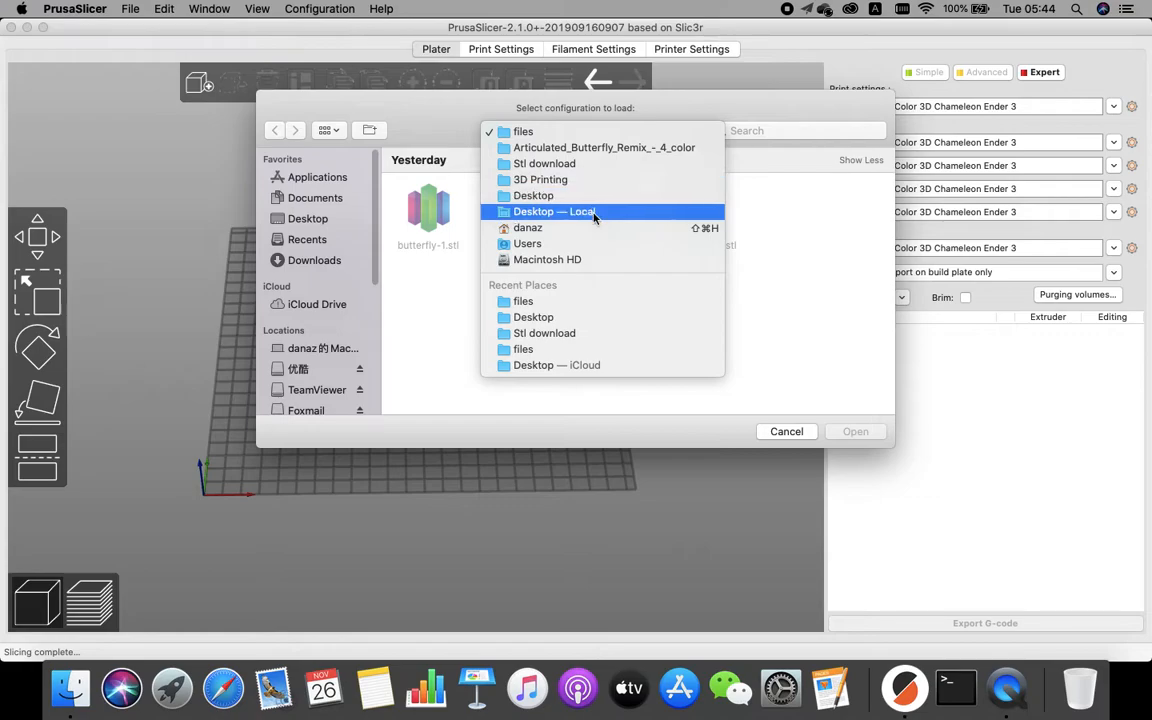
key("Escape")
left_click(520, 255)
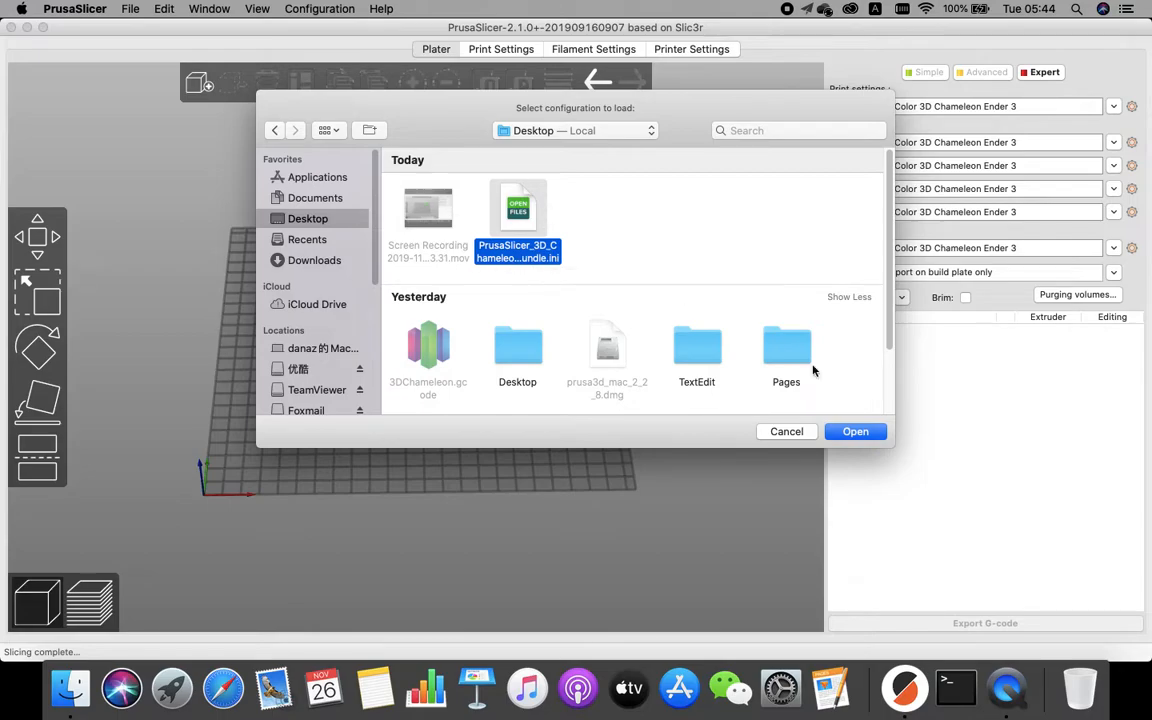
left_click(850, 431)
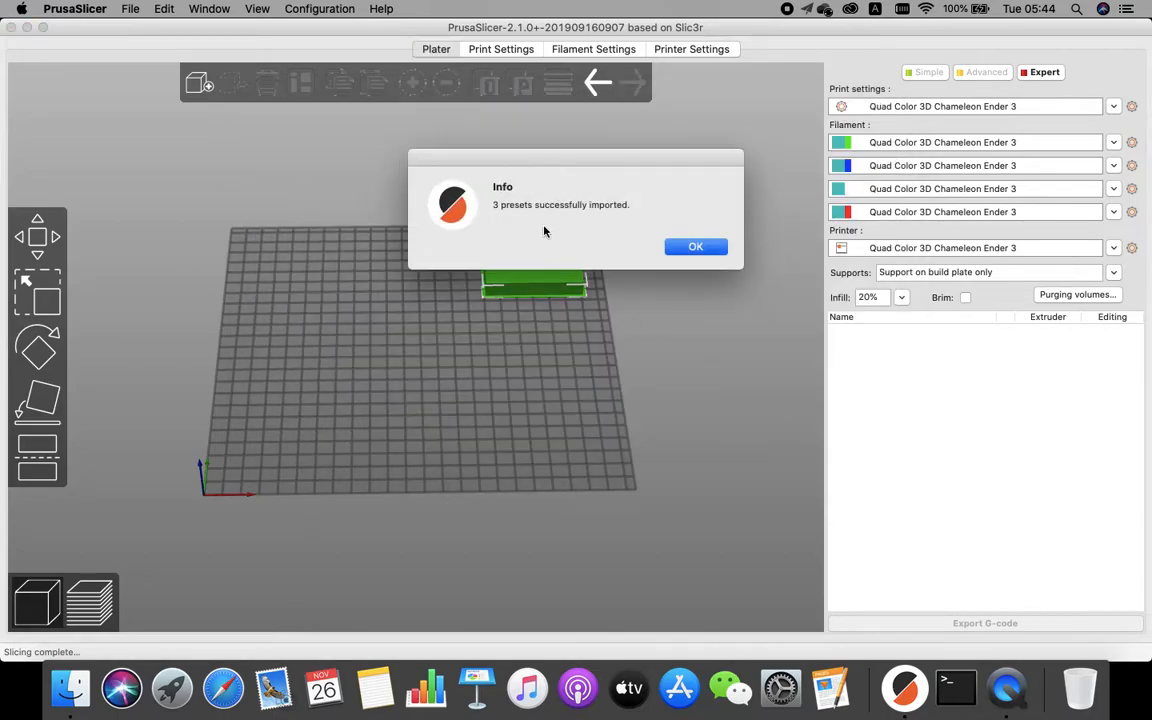
left_click(696, 248)
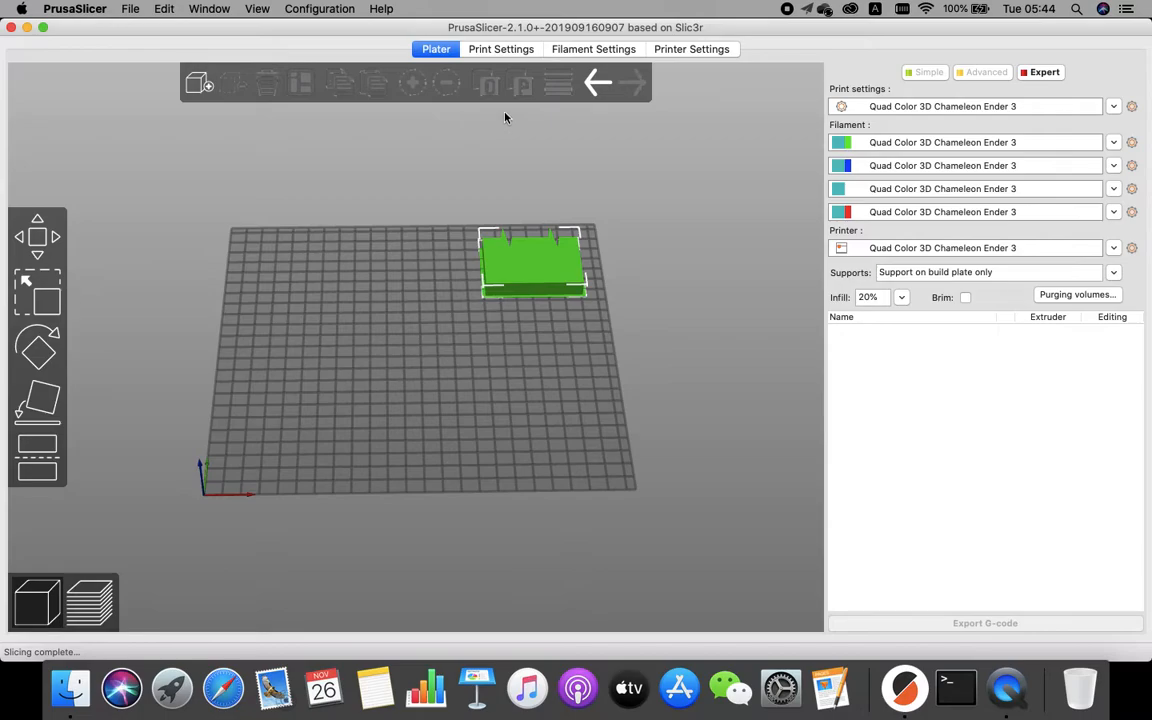
Look through the filament and print settings pages of the imported presets.
left_click(626, 311)
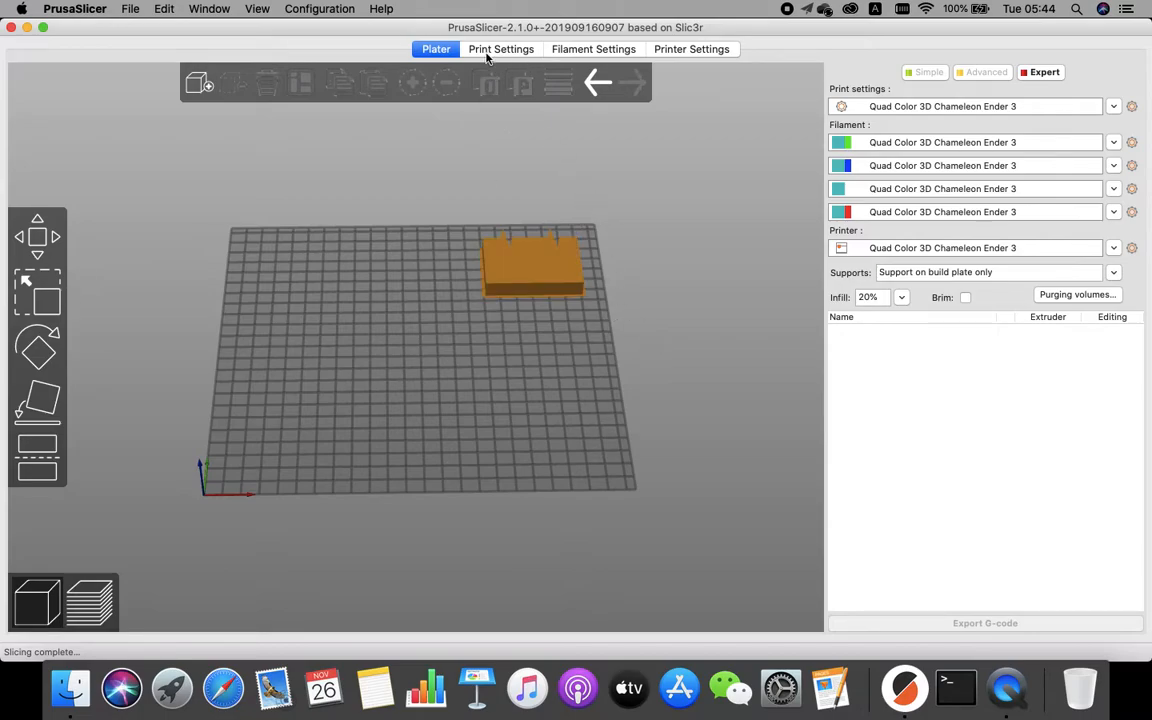
left_click(592, 52)
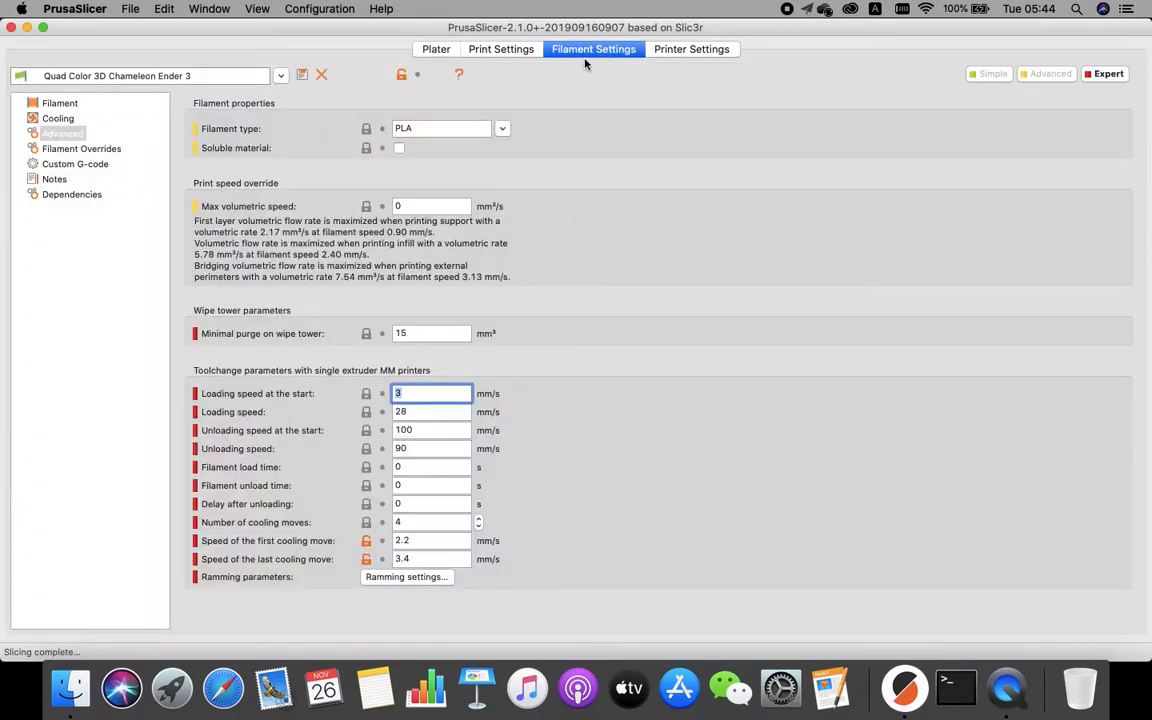
left_click(500, 49)
left_click(436, 48)
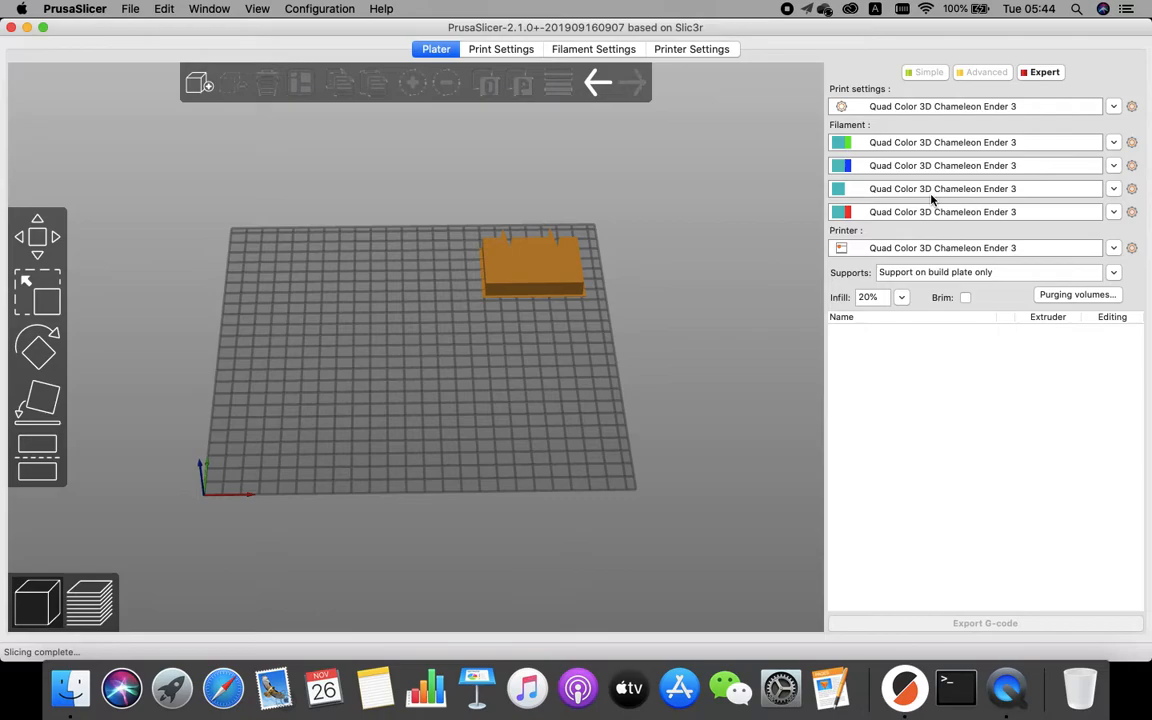
Review the printer settings' General page and each of the four extruder pages, then return to the plater.
left_click(692, 49)
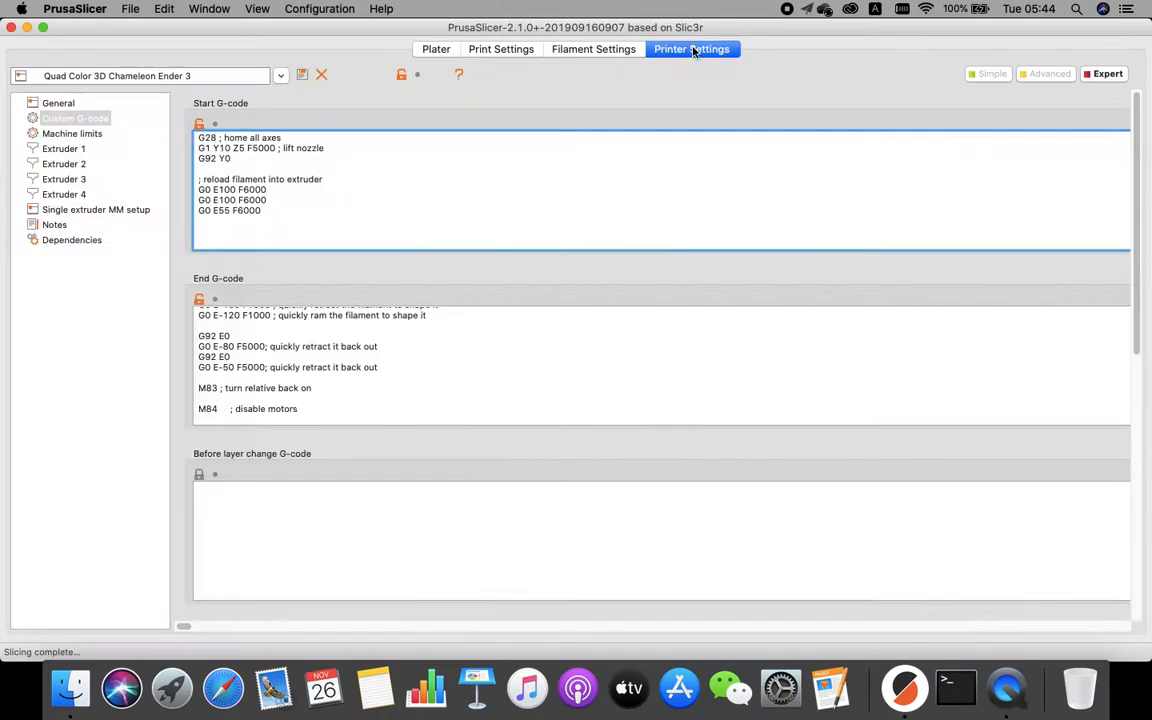
left_click(57, 104)
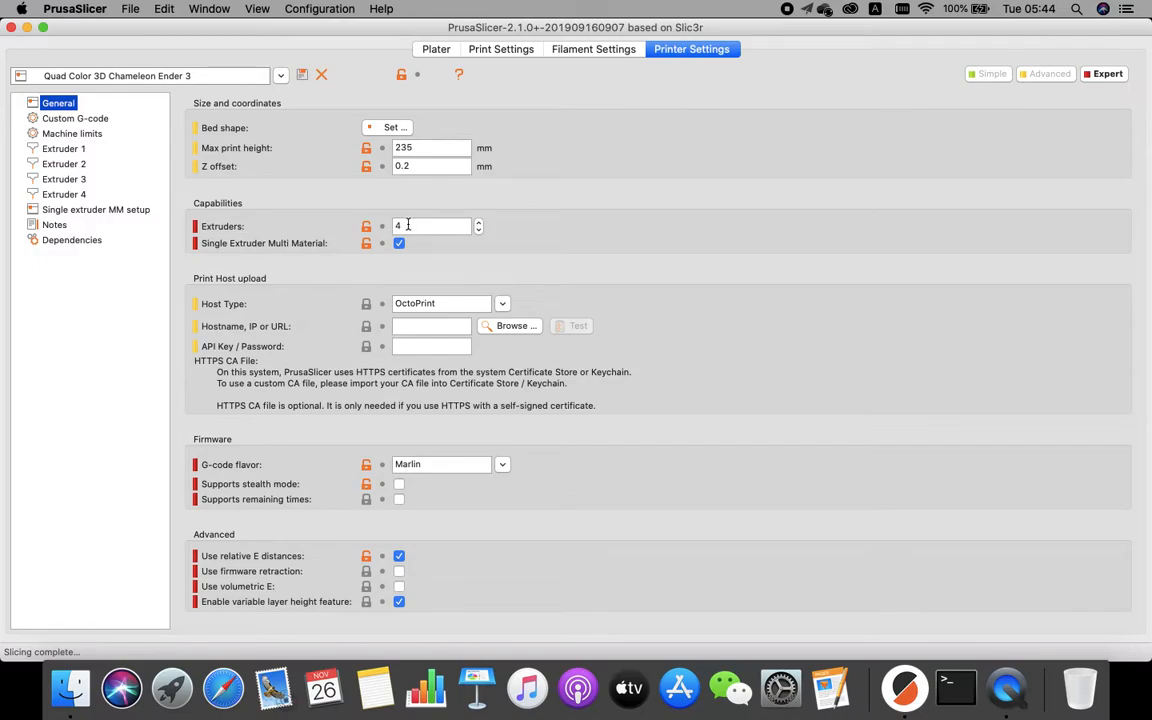
left_click(63, 148)
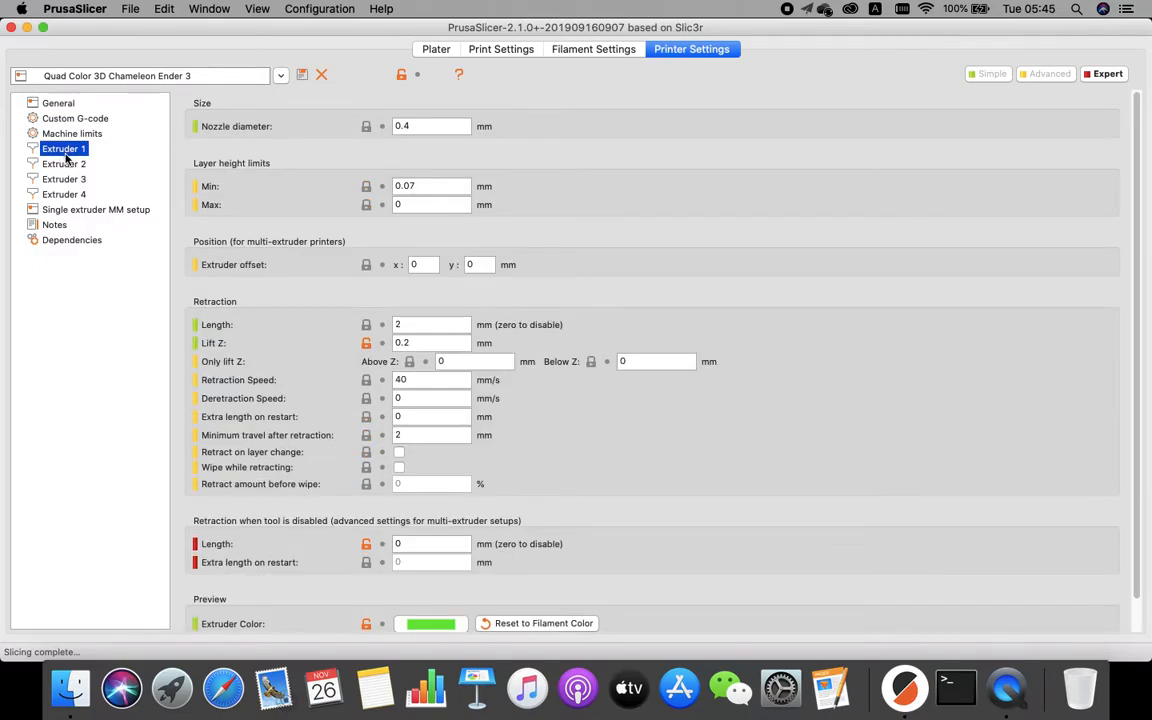
left_click(66, 164)
left_click(66, 179)
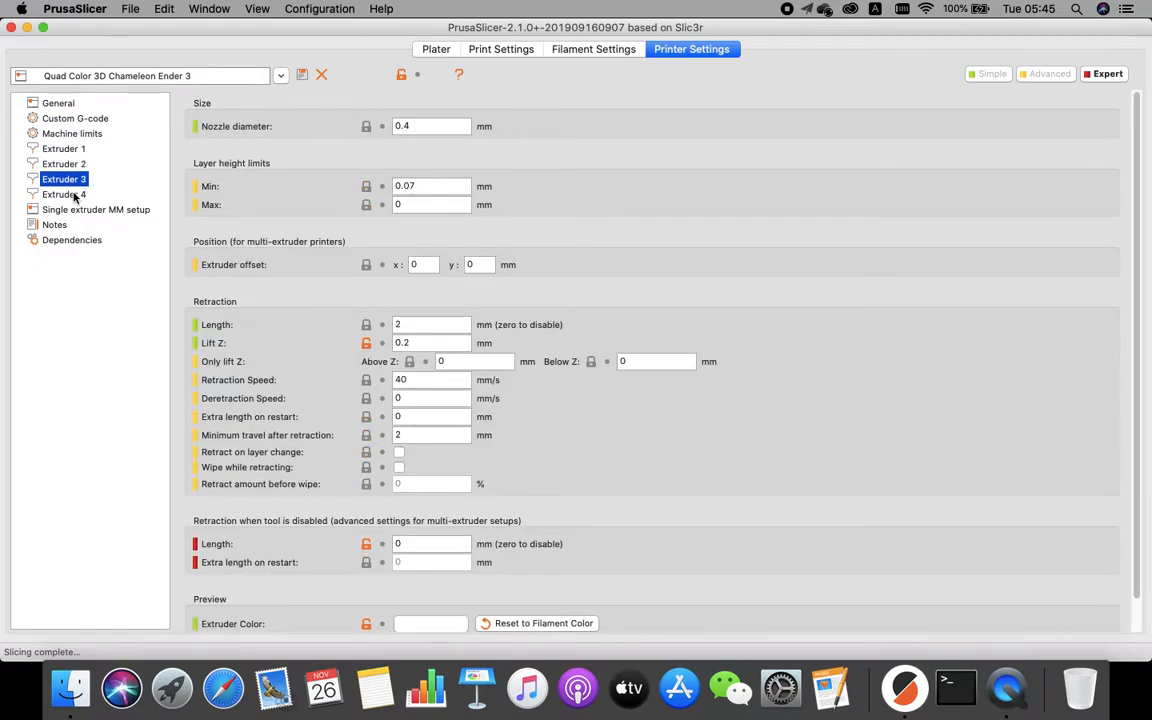
left_click(68, 194)
left_click(71, 149)
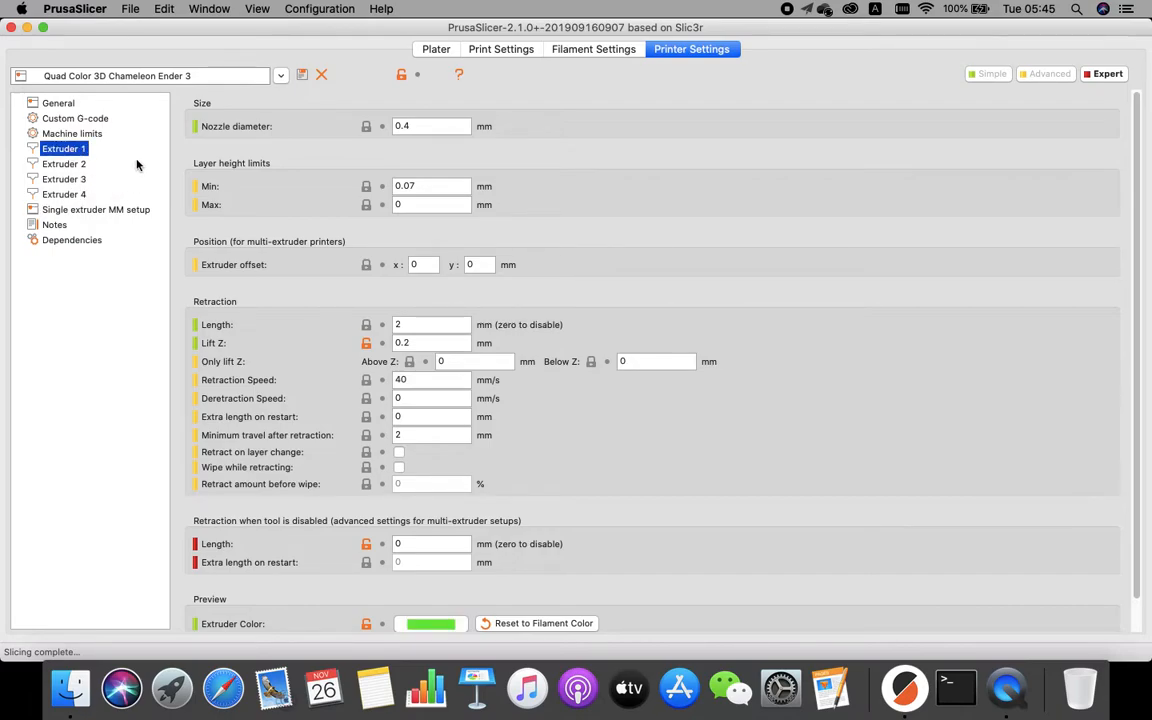
left_click(56, 162)
left_click(64, 181)
left_click(64, 148)
left_click(66, 108)
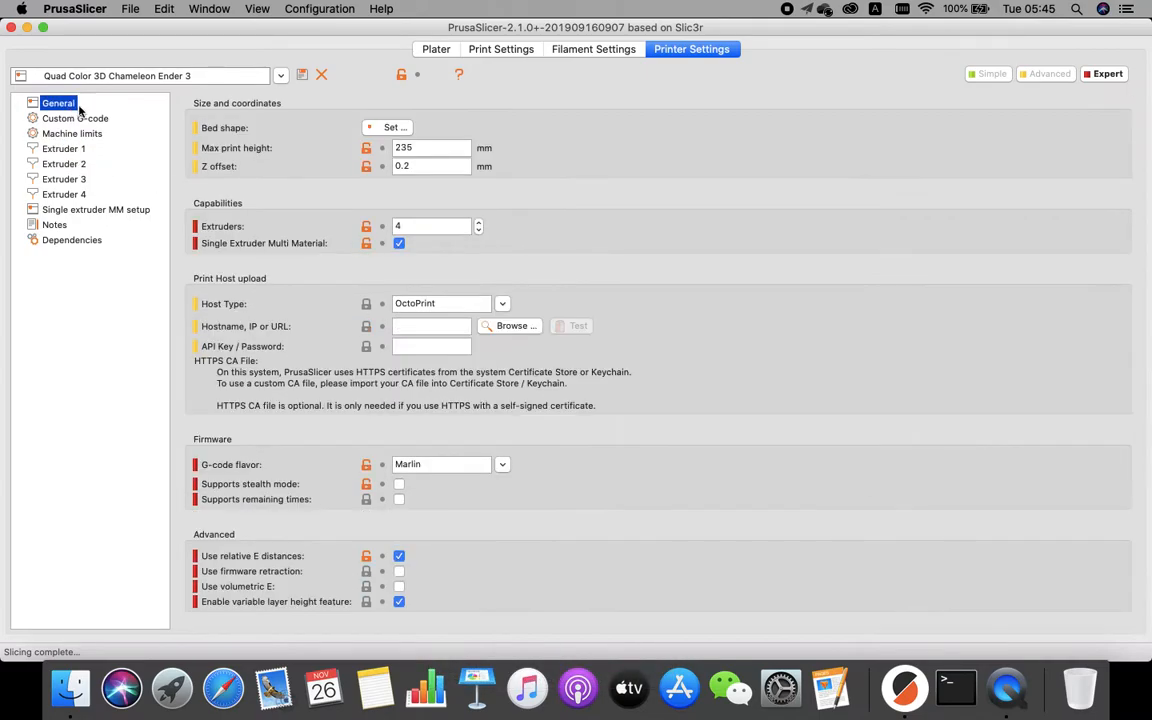
left_click(418, 49)
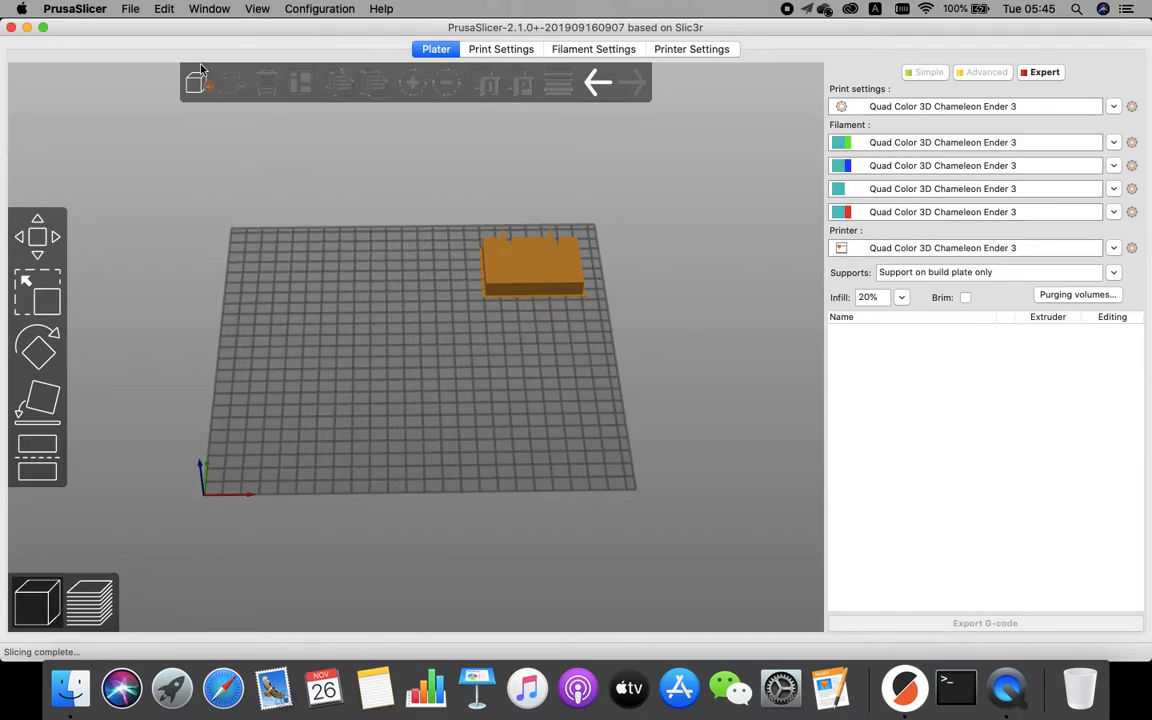
Import butterfly-1, butterfly-2, butterfly-3 and butterfly-body STL files together as a single multi-part object.
key("super+i")
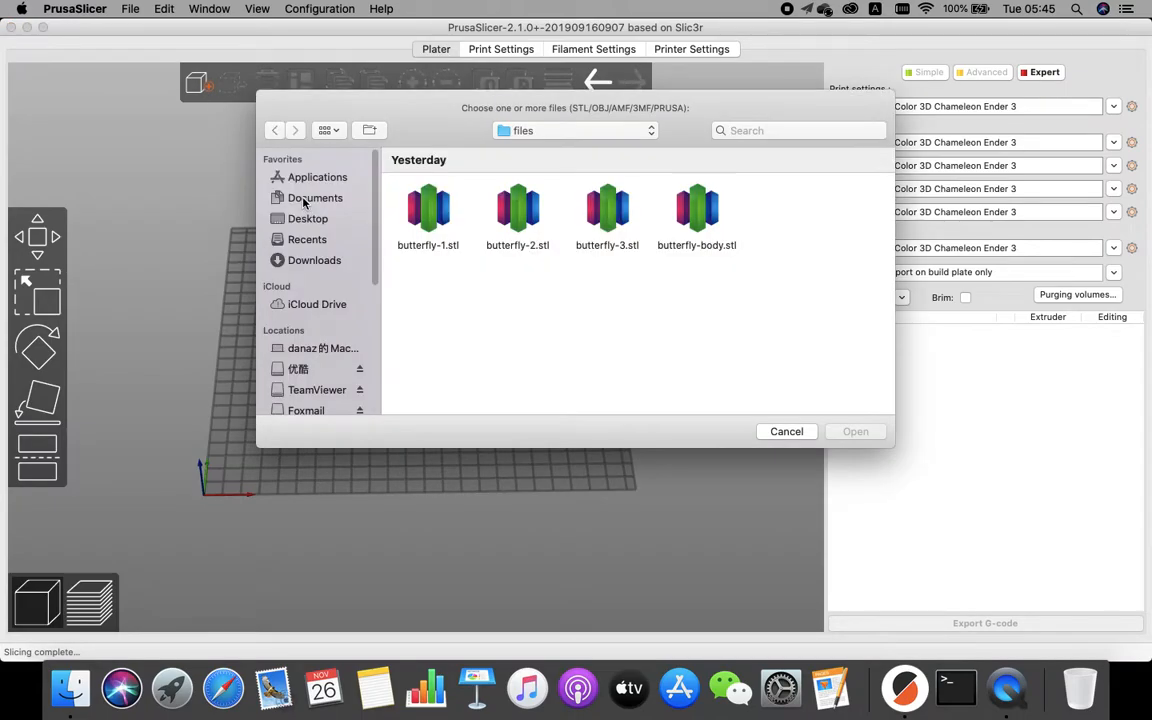
left_click_drag(716, 285, 328, 165)
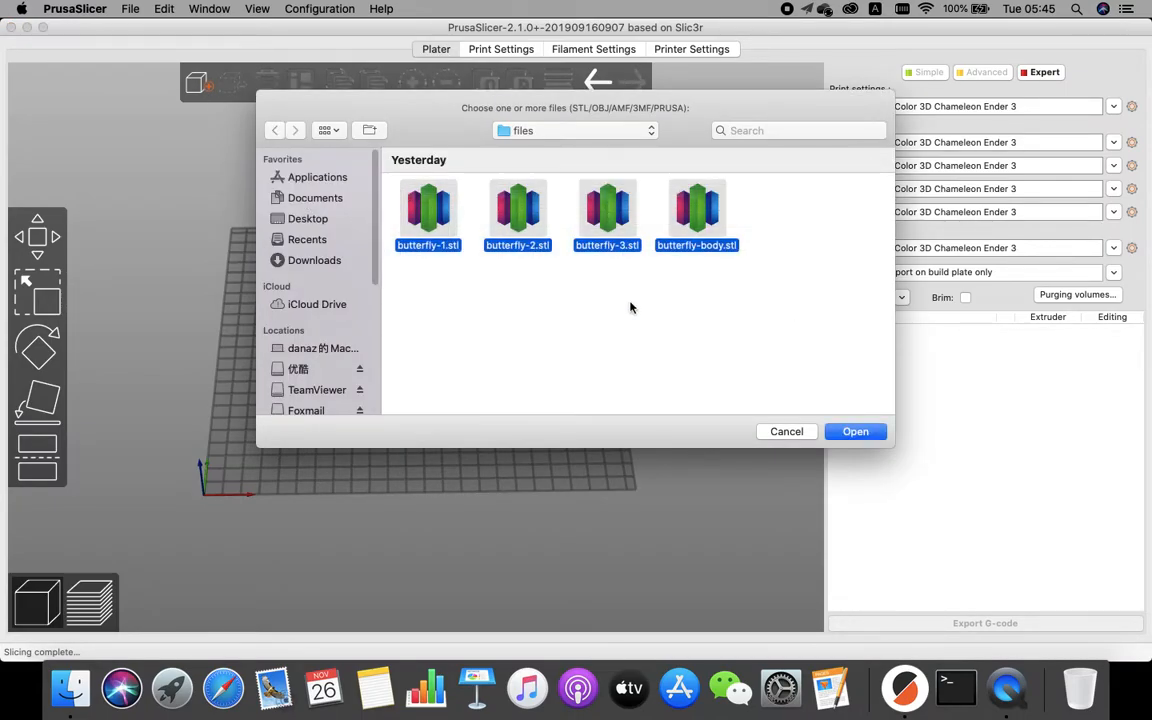
left_click(856, 432)
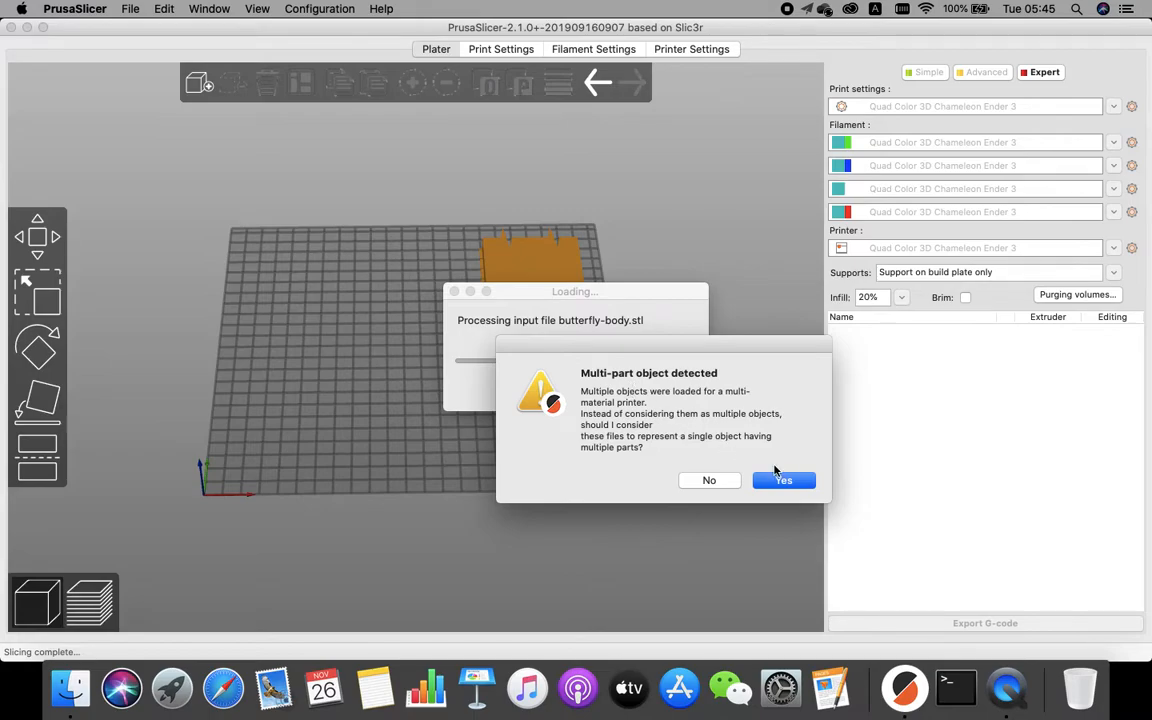
left_click(783, 480)
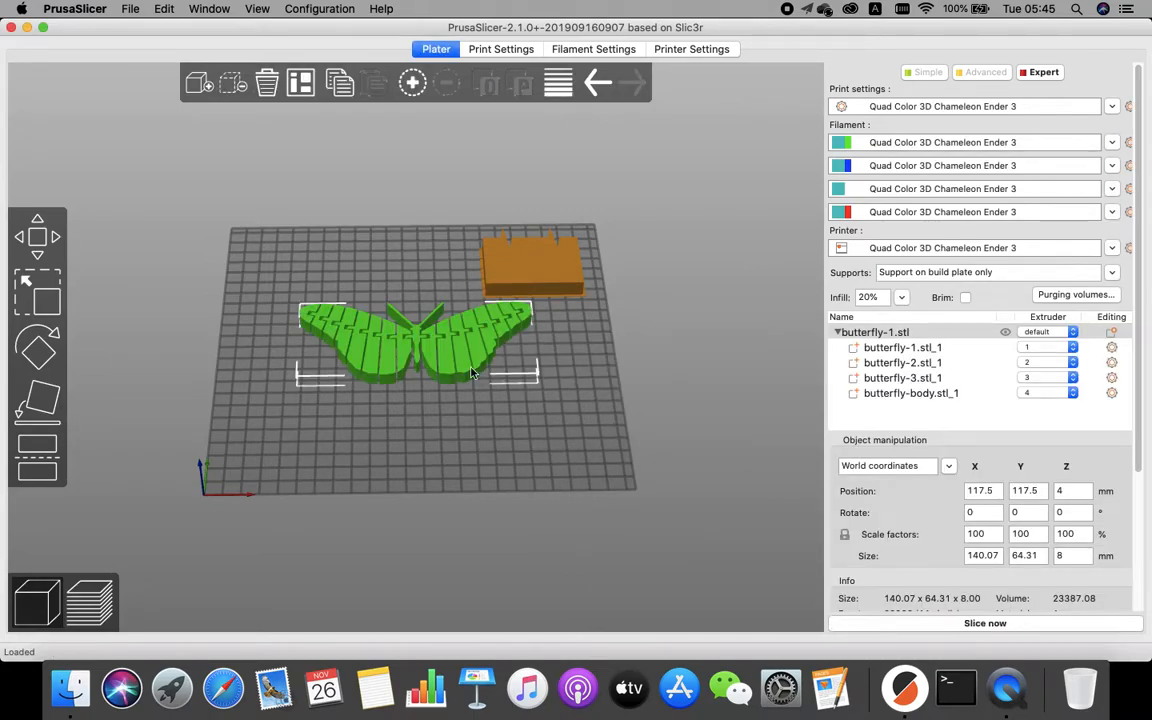
Inspect the butterfly object and each of its four parts in the object list.
left_click_drag(545, 425, 449, 402)
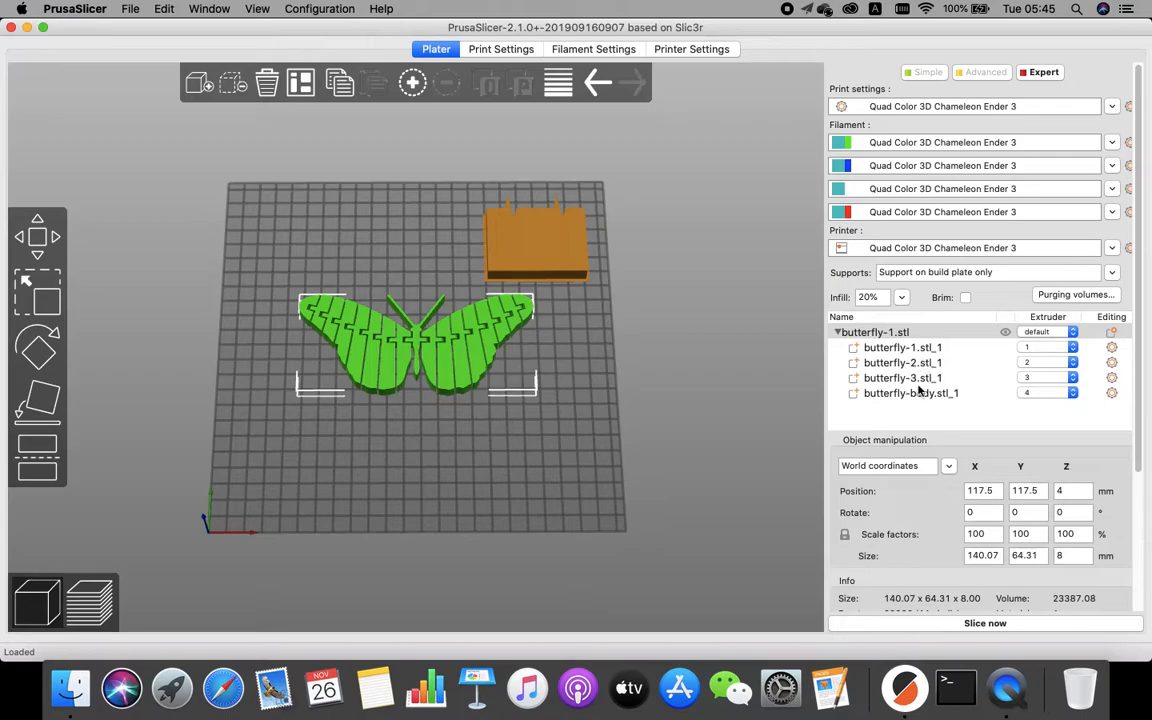
left_click(884, 334)
left_click(885, 348)
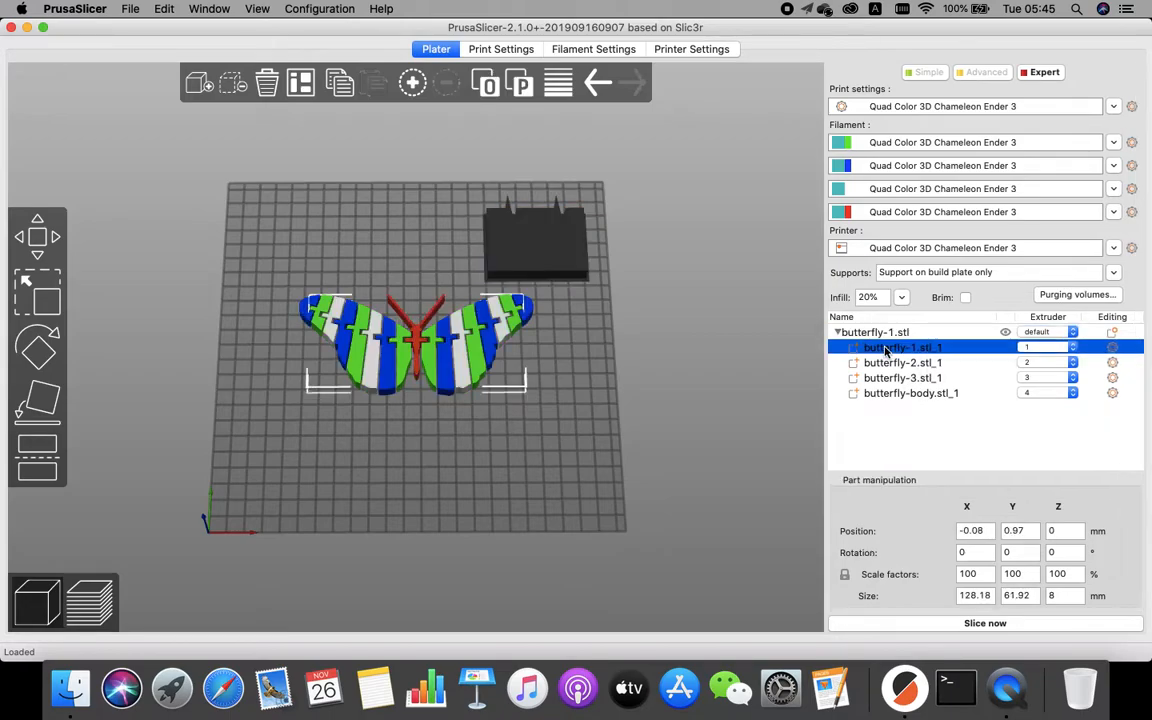
left_click(900, 364)
left_click(900, 378)
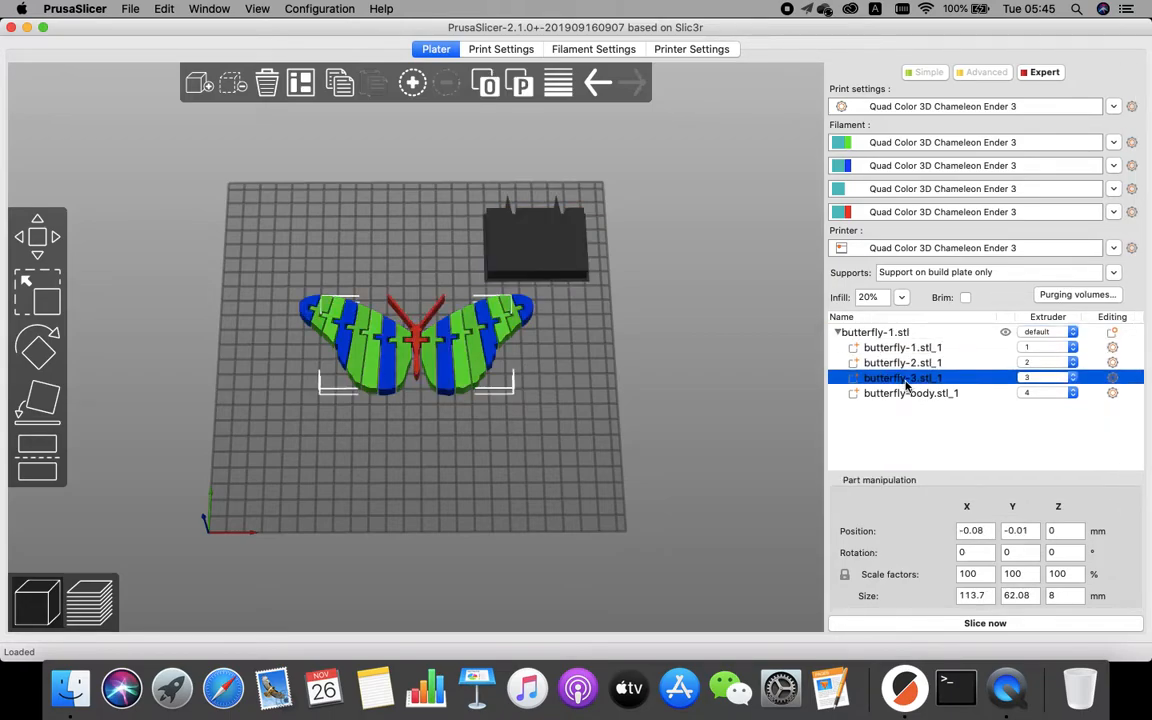
left_click(909, 395)
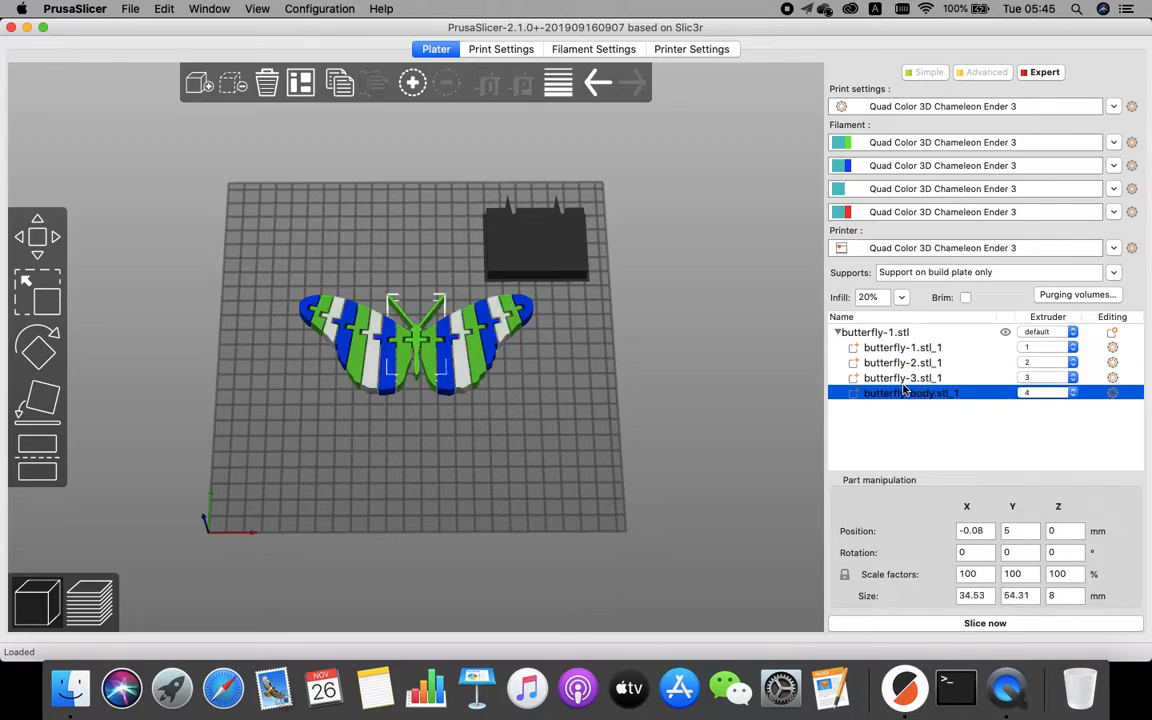
Assign extruder 3 to the butterfly-1 part and extruder 1 to the butterfly-3 part.
left_click(1045, 348)
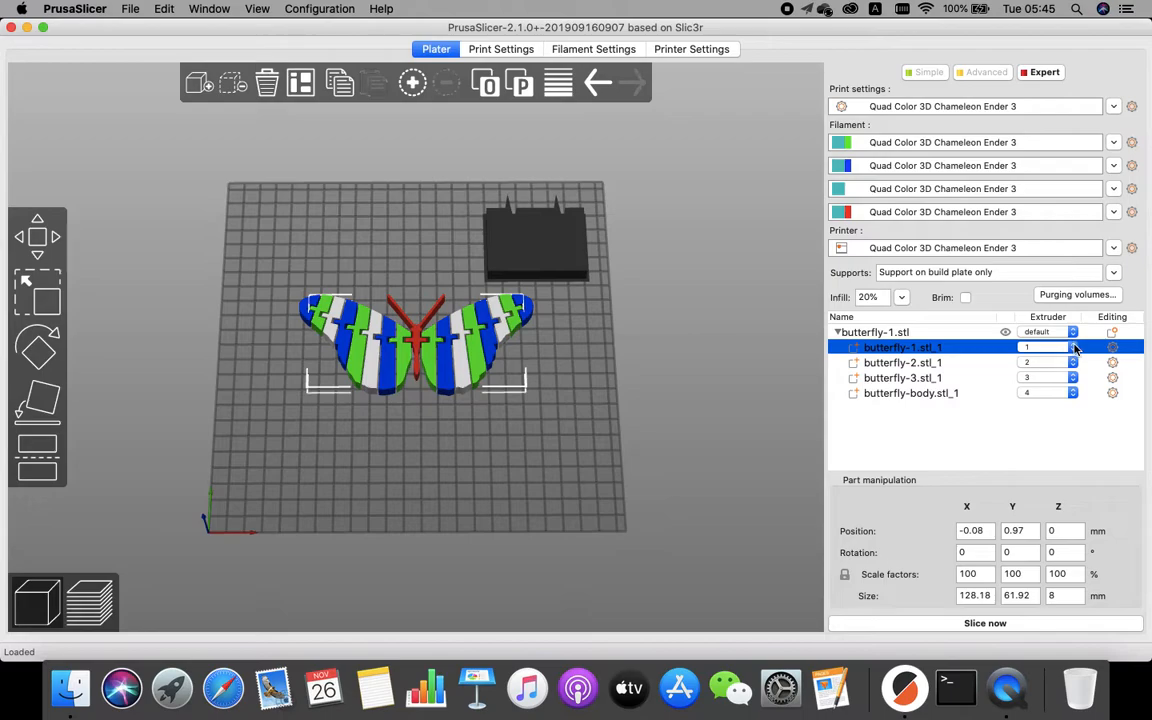
left_click(1050, 348)
left_click(1050, 368)
left_click(1074, 382)
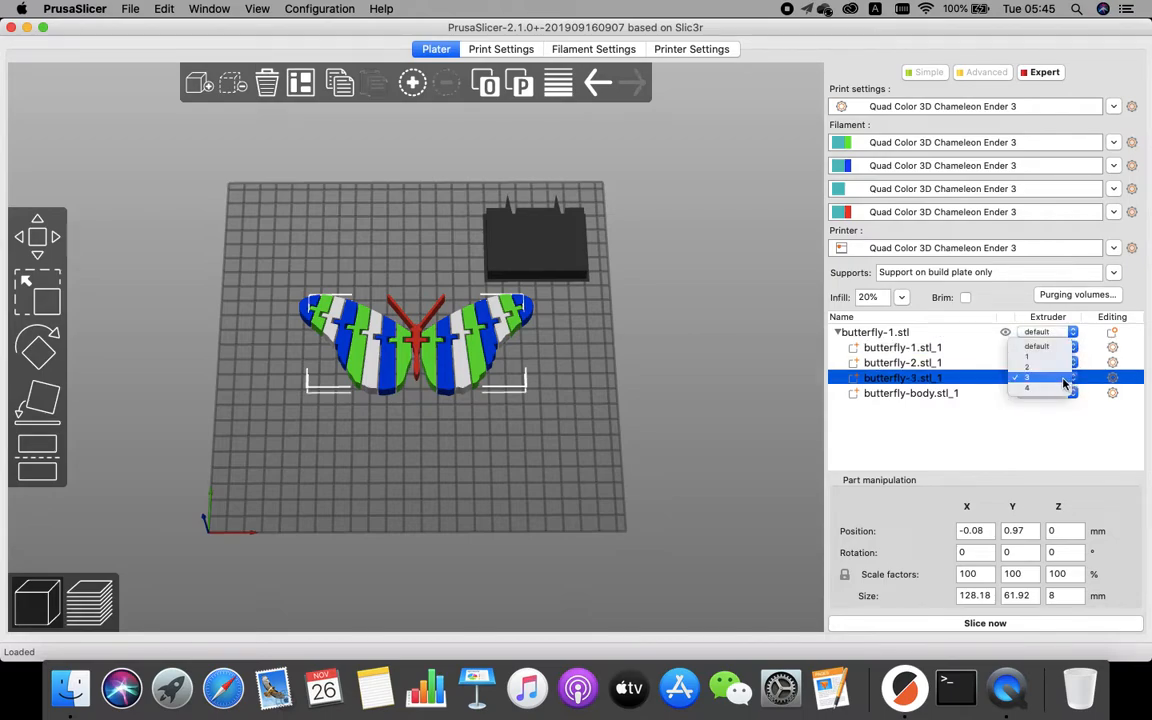
left_click(1045, 348)
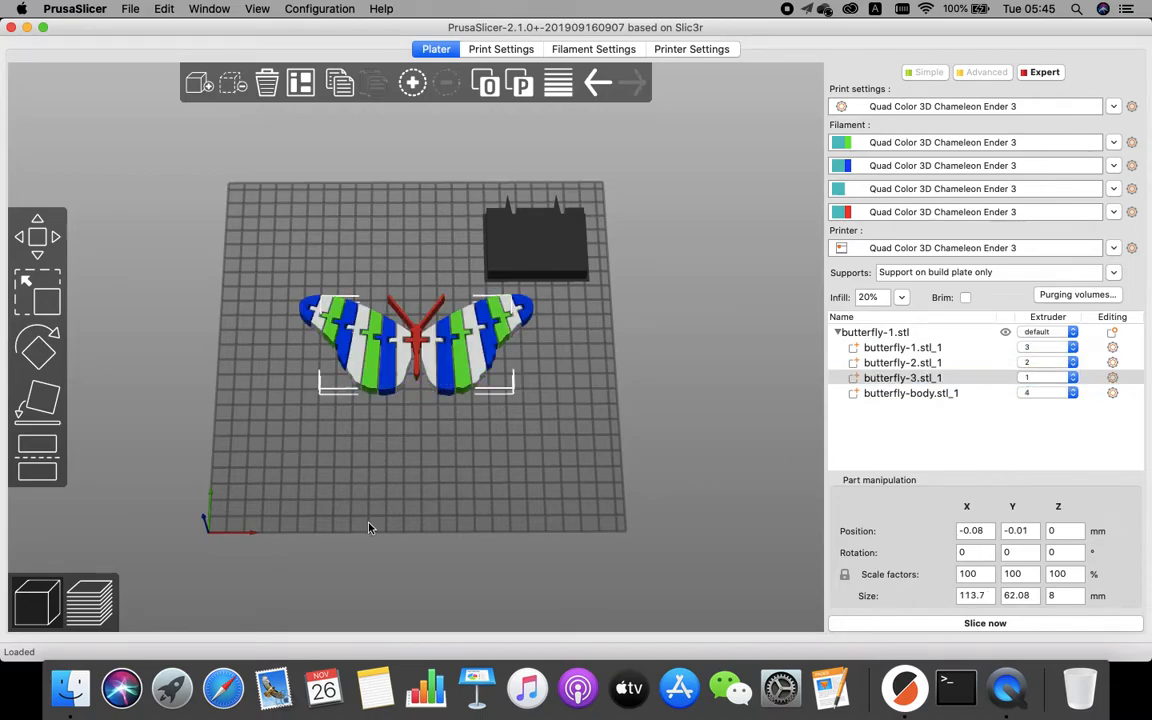
Slice the plate.
left_click_drag(487, 503, 487, 497)
left_click(913, 623)
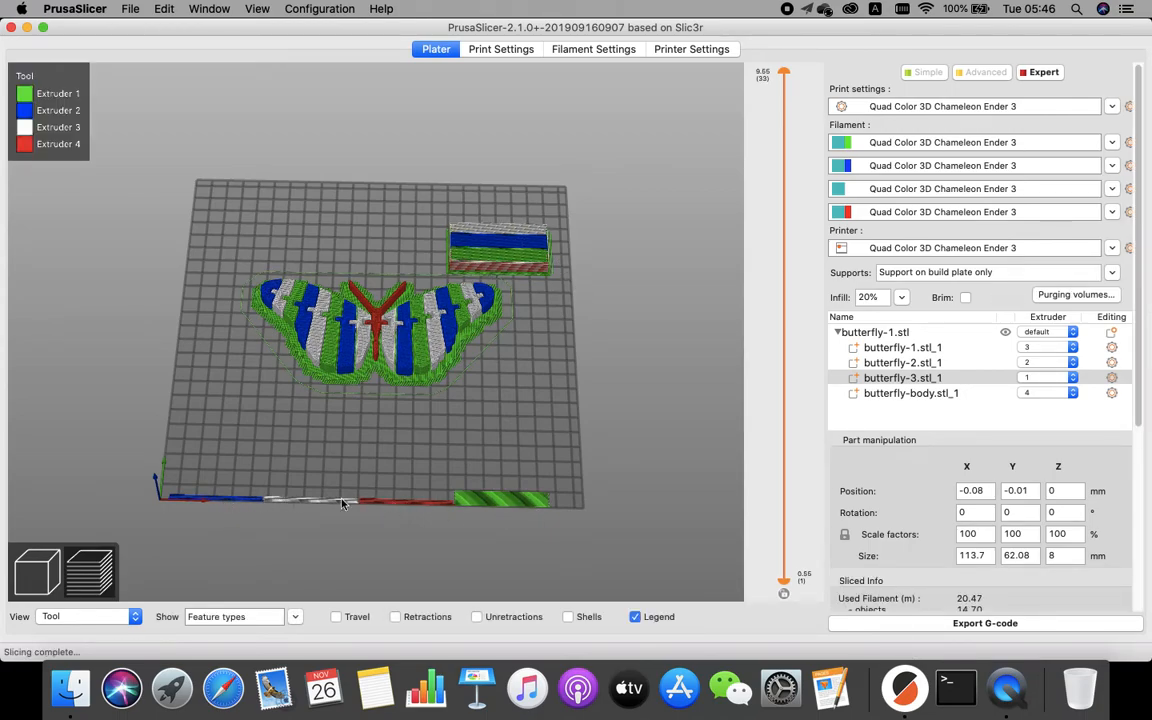
Orbit and zoom around the sliced preview to examine the butterfly's colour layers and the wipe tower.
left_click_drag(460, 420, 490, 412)
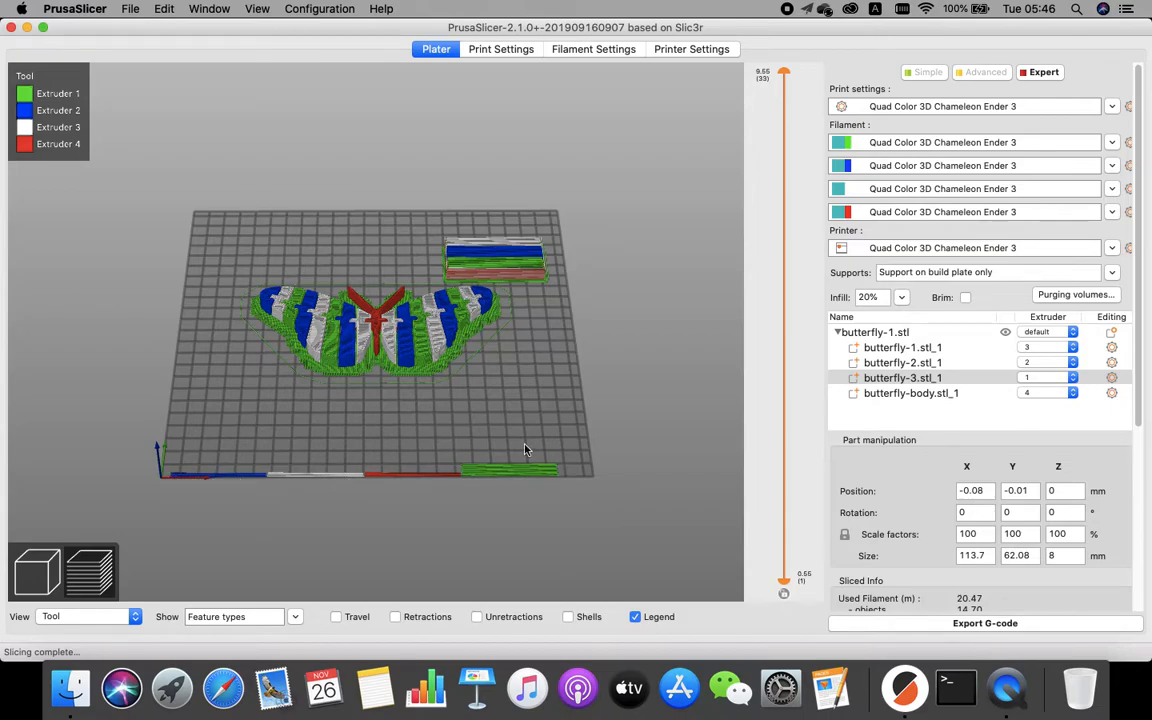
left_click_drag(541, 423, 385, 411)
scroll(459, 334, "down", 2)
scroll(460, 342, "up", 18)
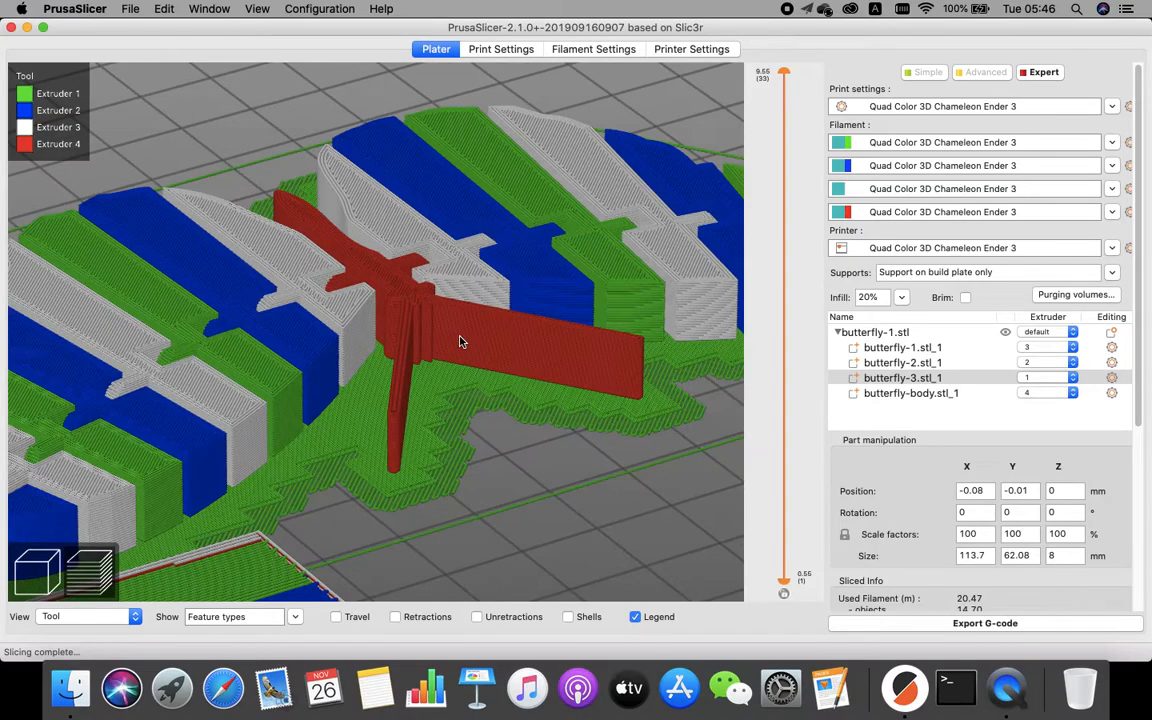
left_click_drag(461, 522, 494, 435)
scroll(418, 327, "up", 5)
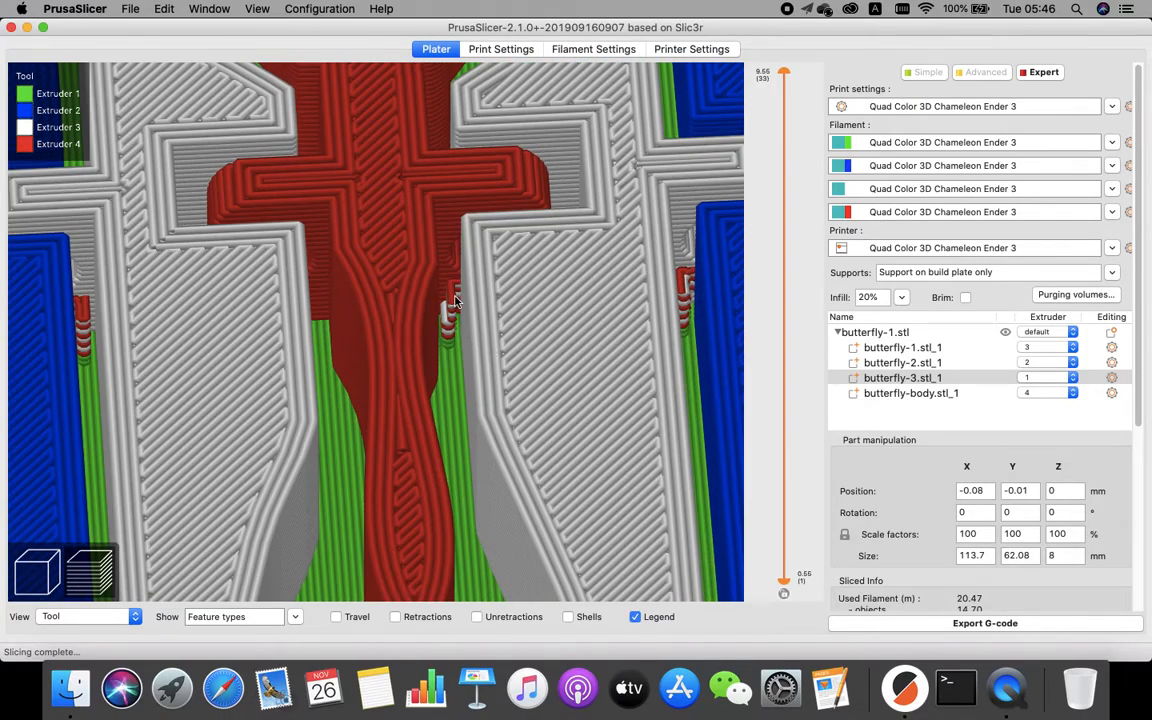
scroll(463, 360, "down", 10)
left_click_drag(517, 453, 527, 432)
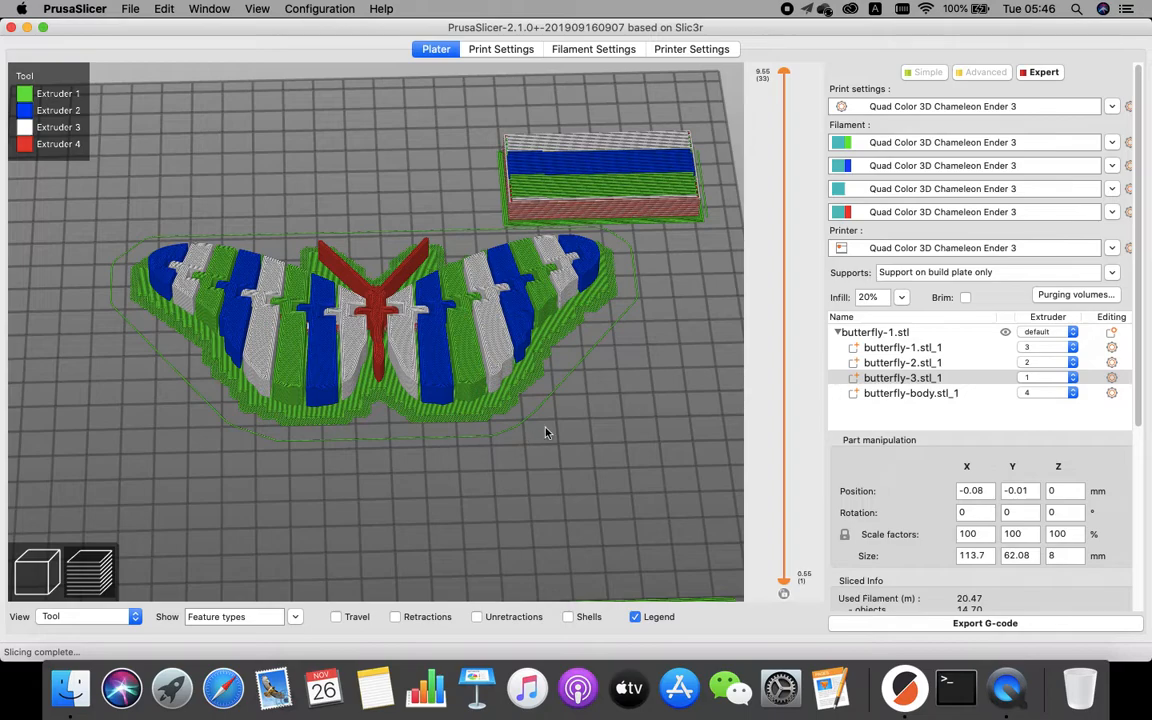
Review the print settings' Multiple Extruders and Layers and perimeters pages.
left_click(503, 49)
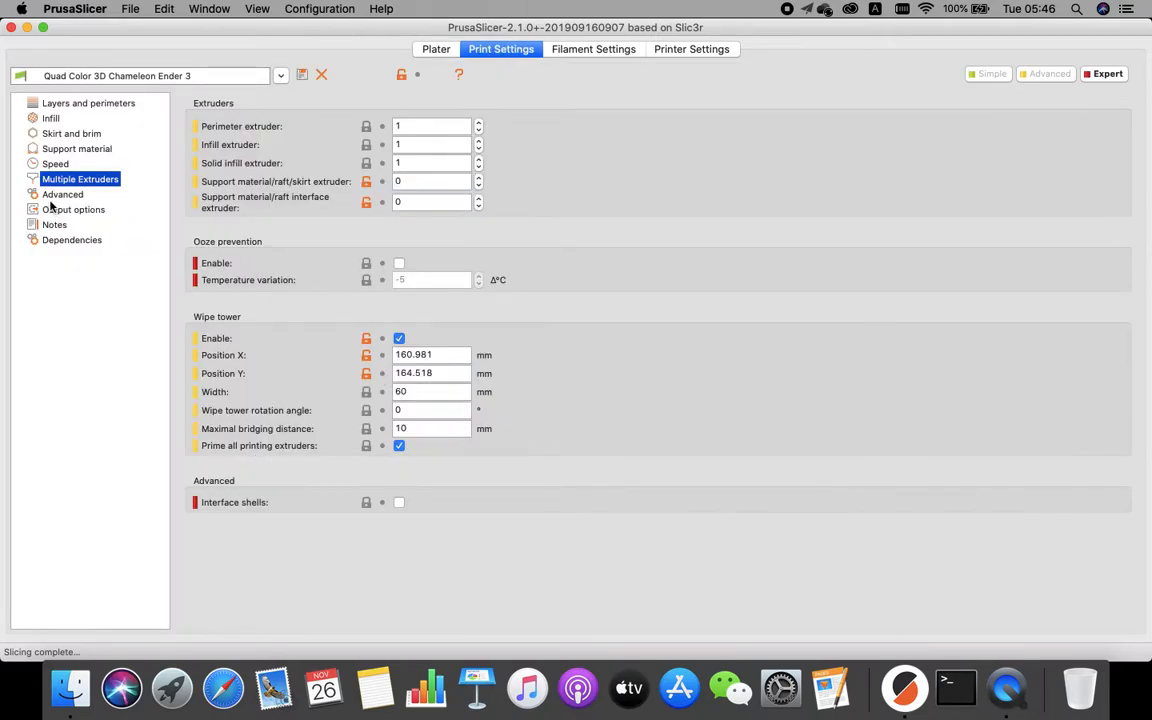
left_click(72, 104)
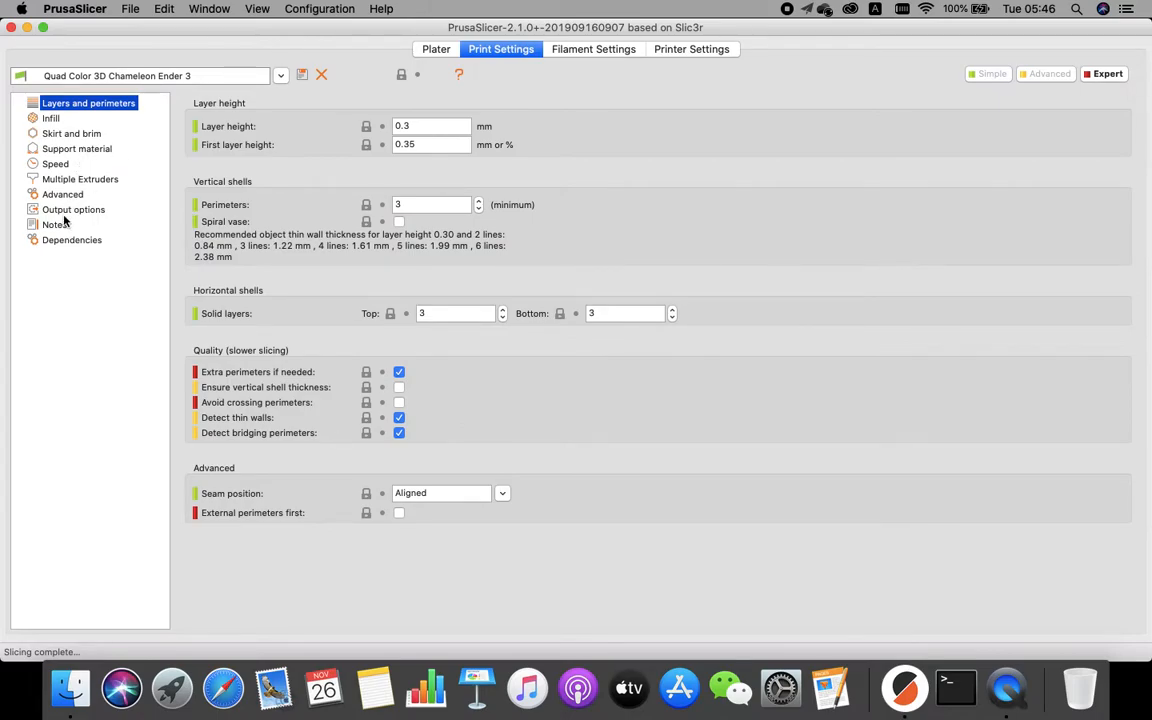
Switch between the plater and printer settings to review the General page's extruder count and multi-material capabilities.
left_click(406, 50)
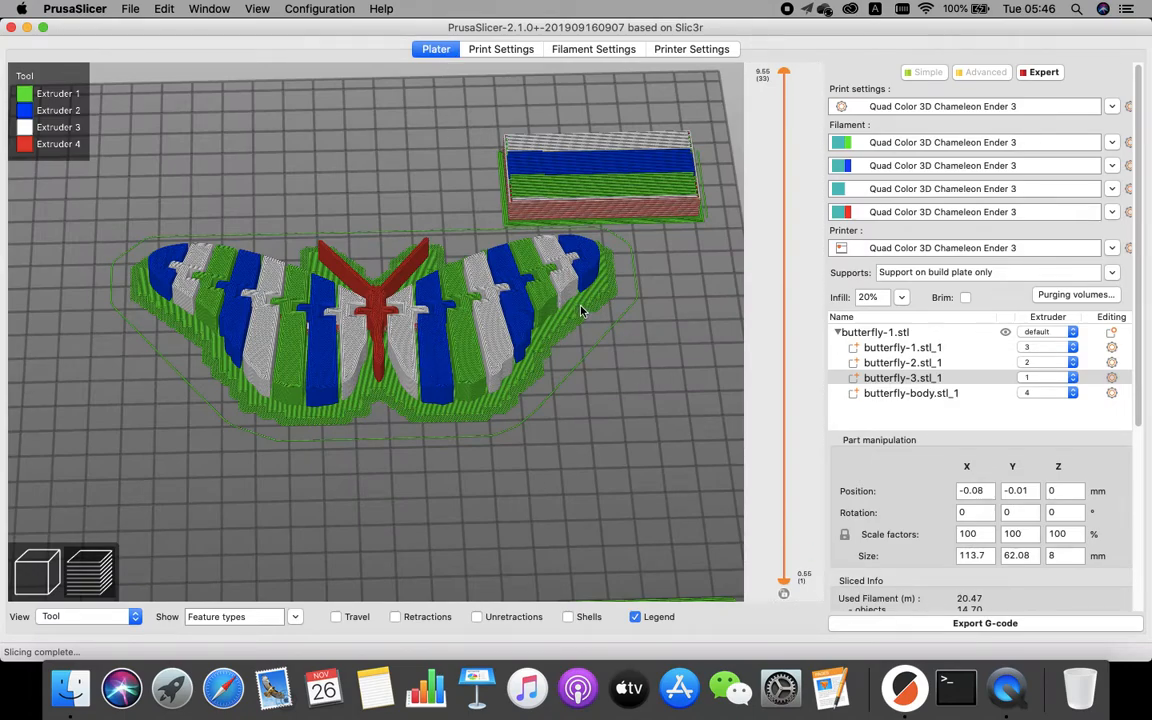
left_click(700, 50)
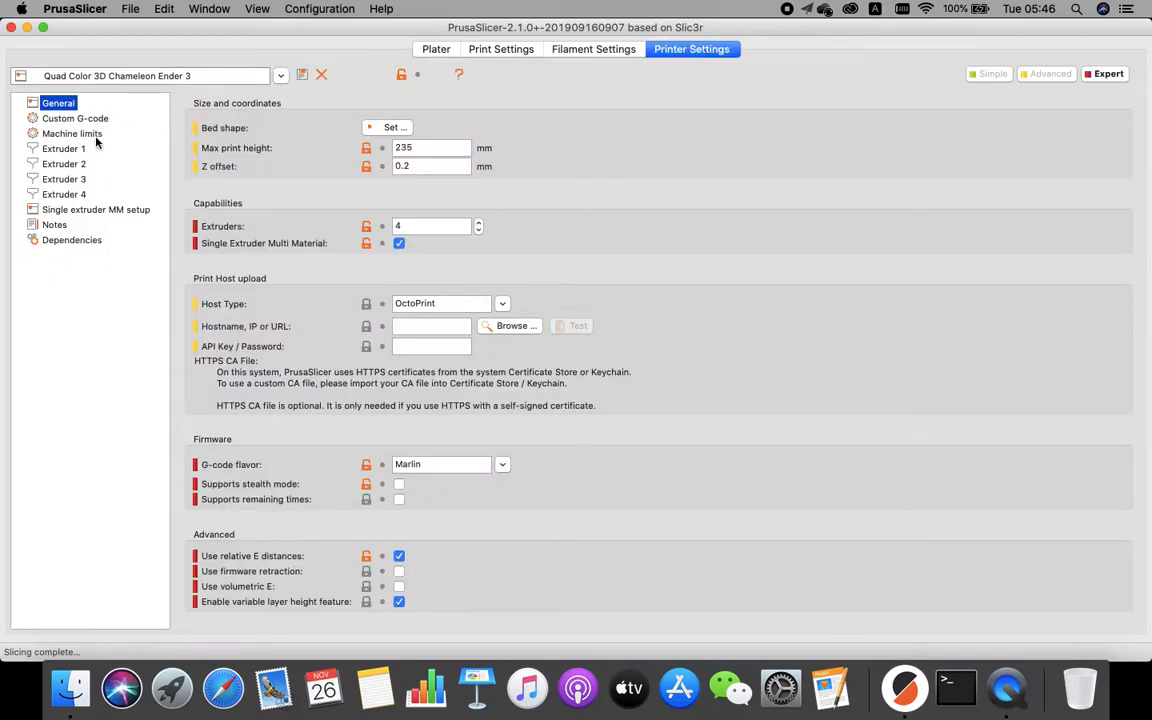
left_click_drag(402, 228, 340, 228)
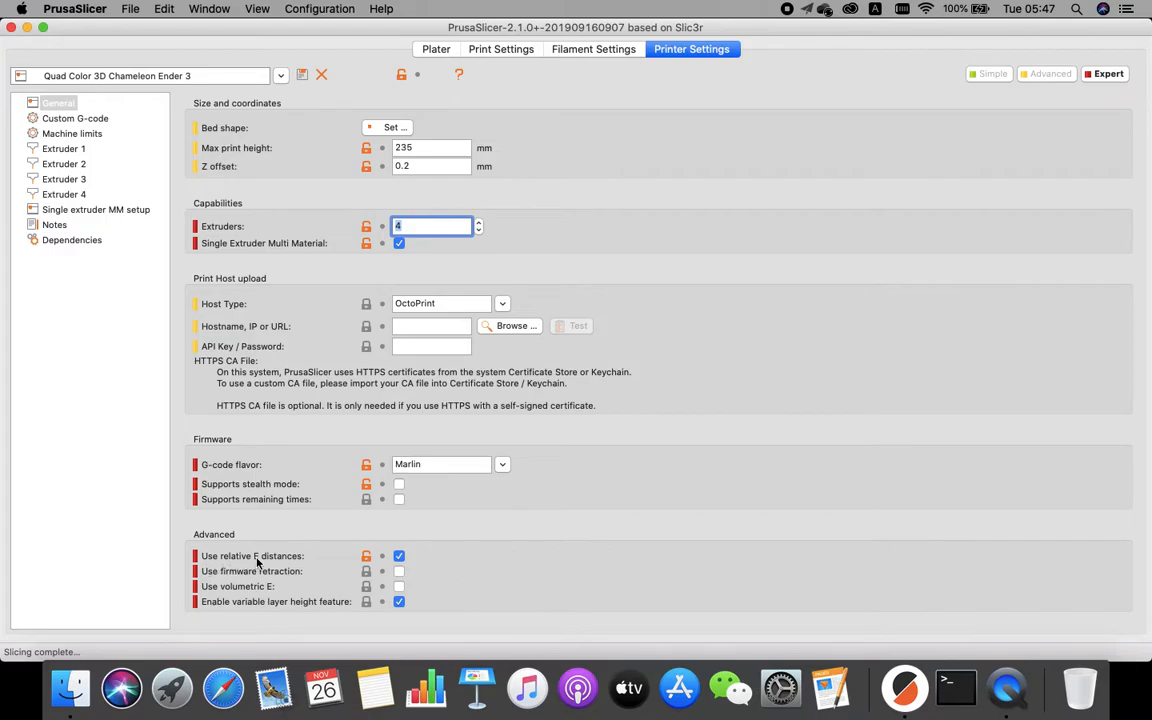
left_click(436, 49)
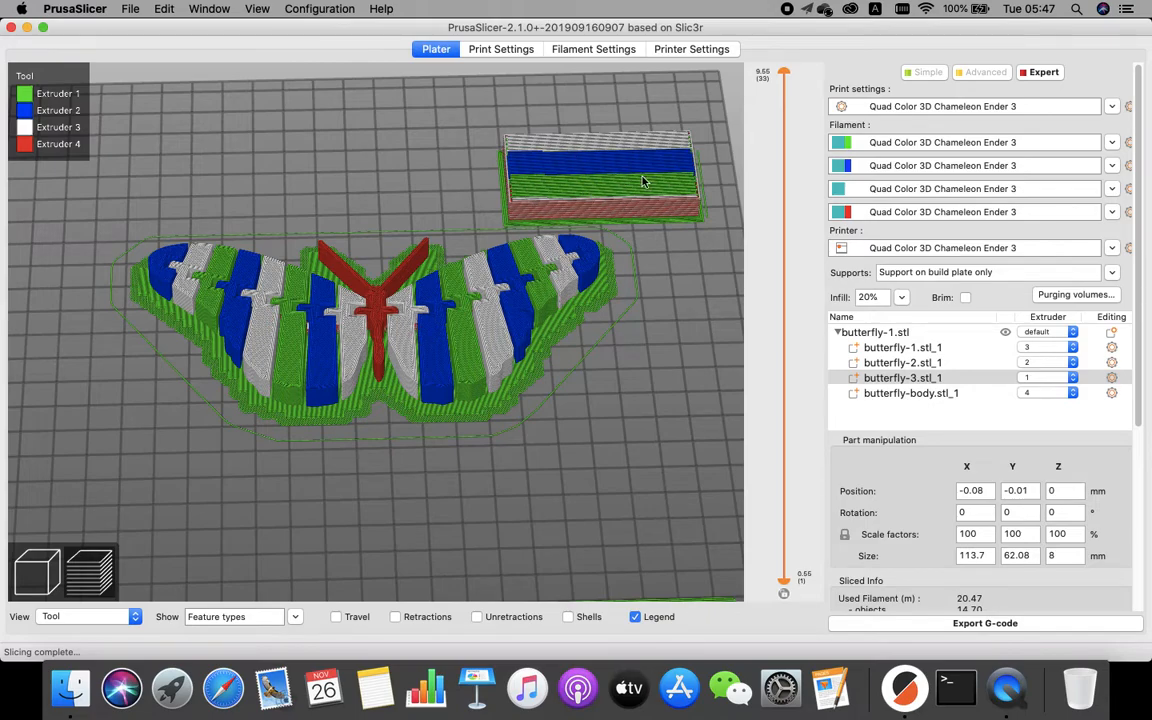
left_click(690, 49)
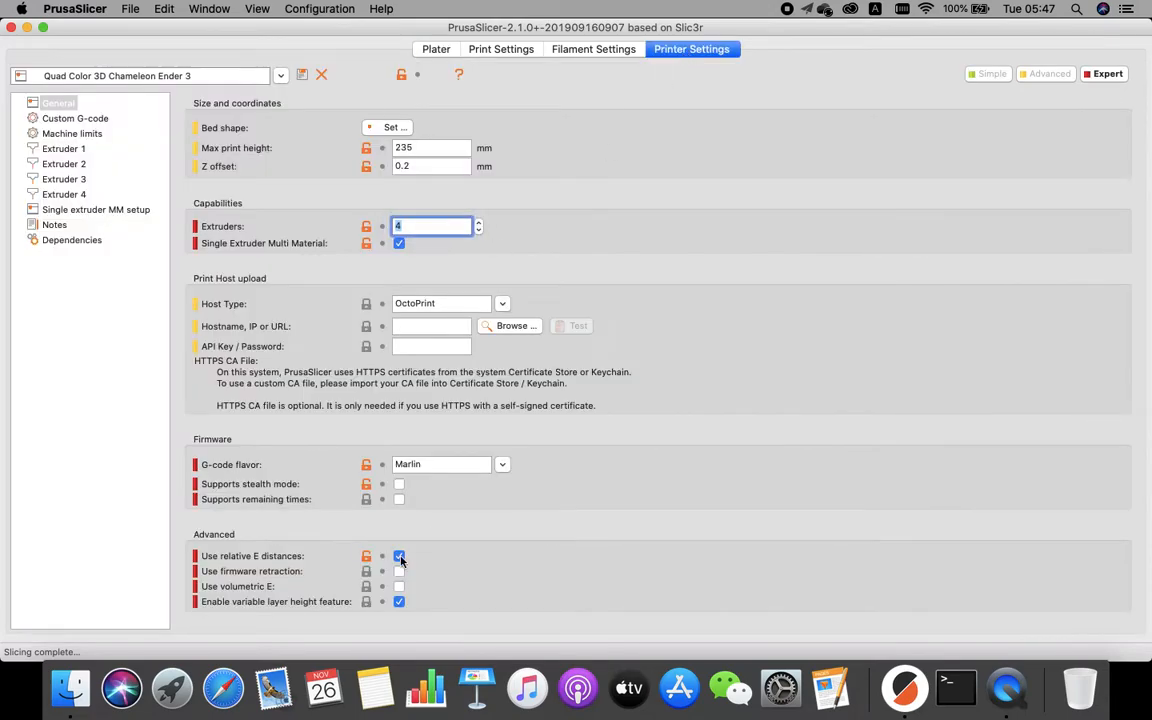
mouse_move(401, 562)
Open the printer's Custom G-code page and examine the Start G-code's filament reload commands.
left_click(85, 120)
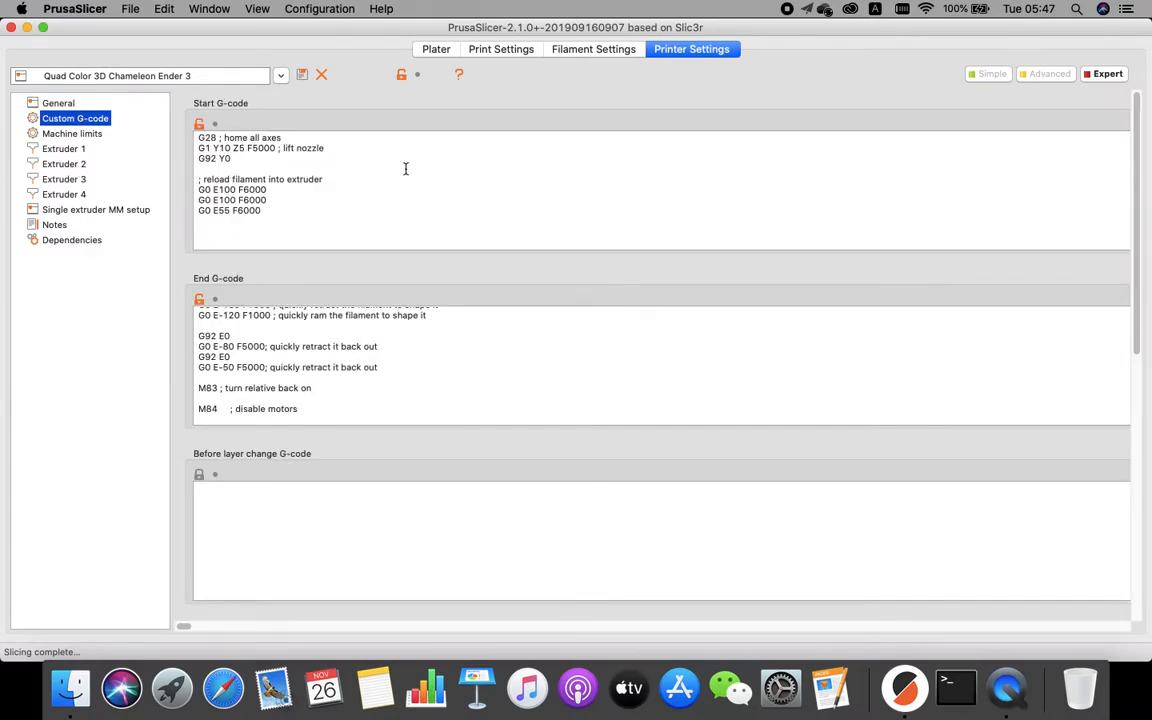
left_click_drag(268, 208, 290, 182)
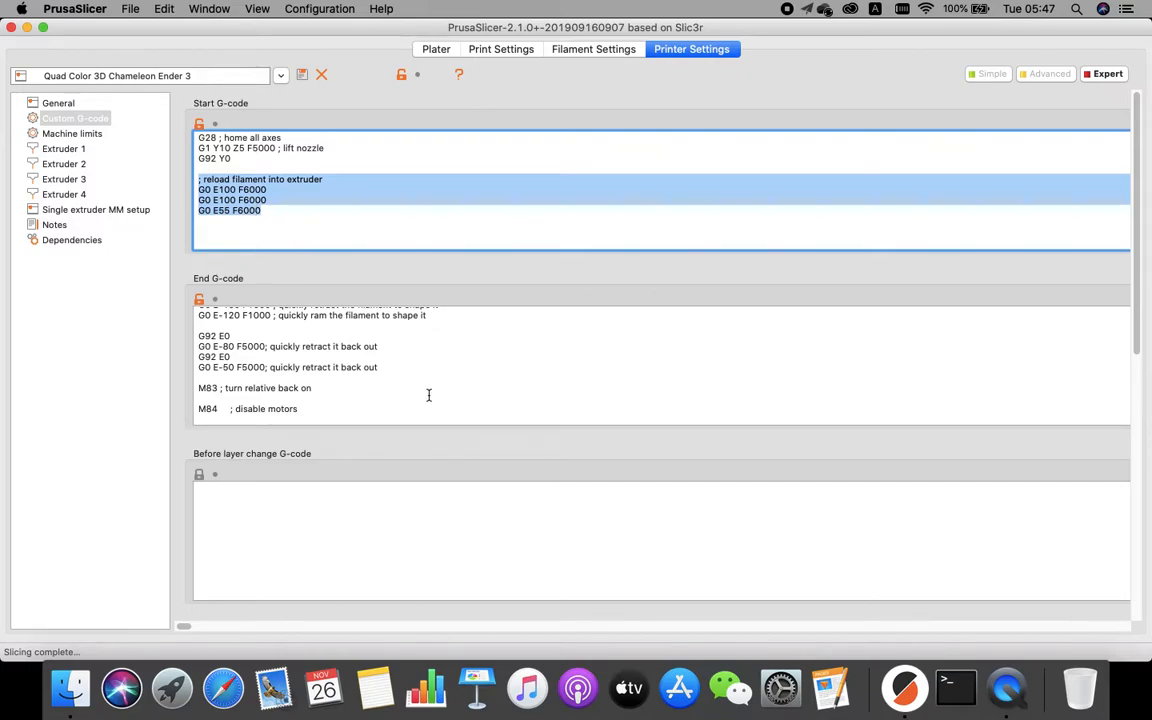
scroll(980, 300, "down", 2)
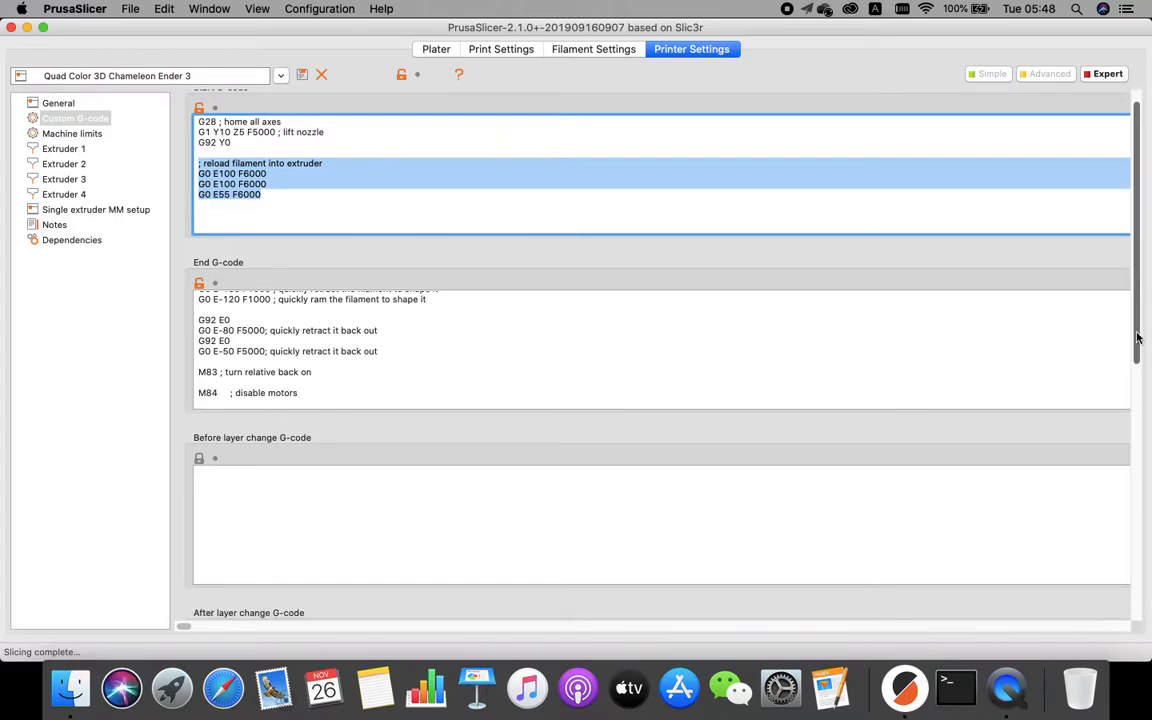
scroll(541, 313, "up", 5)
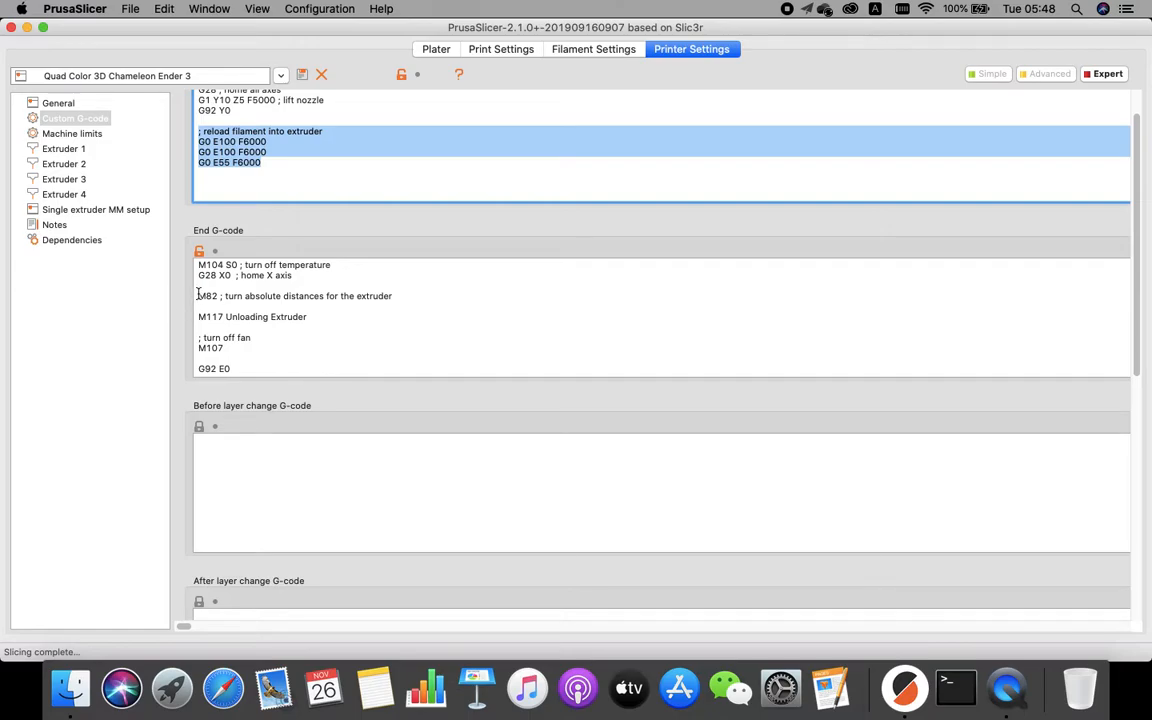
scroll(281, 334, "down", 1)
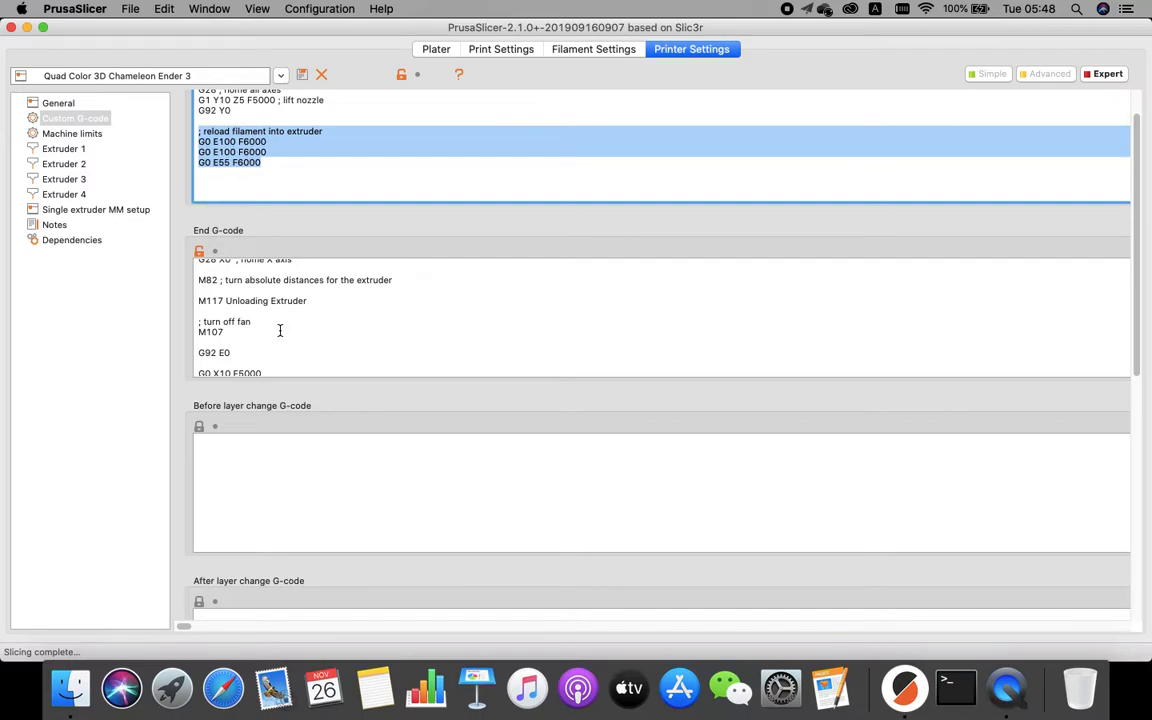
scroll(280, 330, "up", 1)
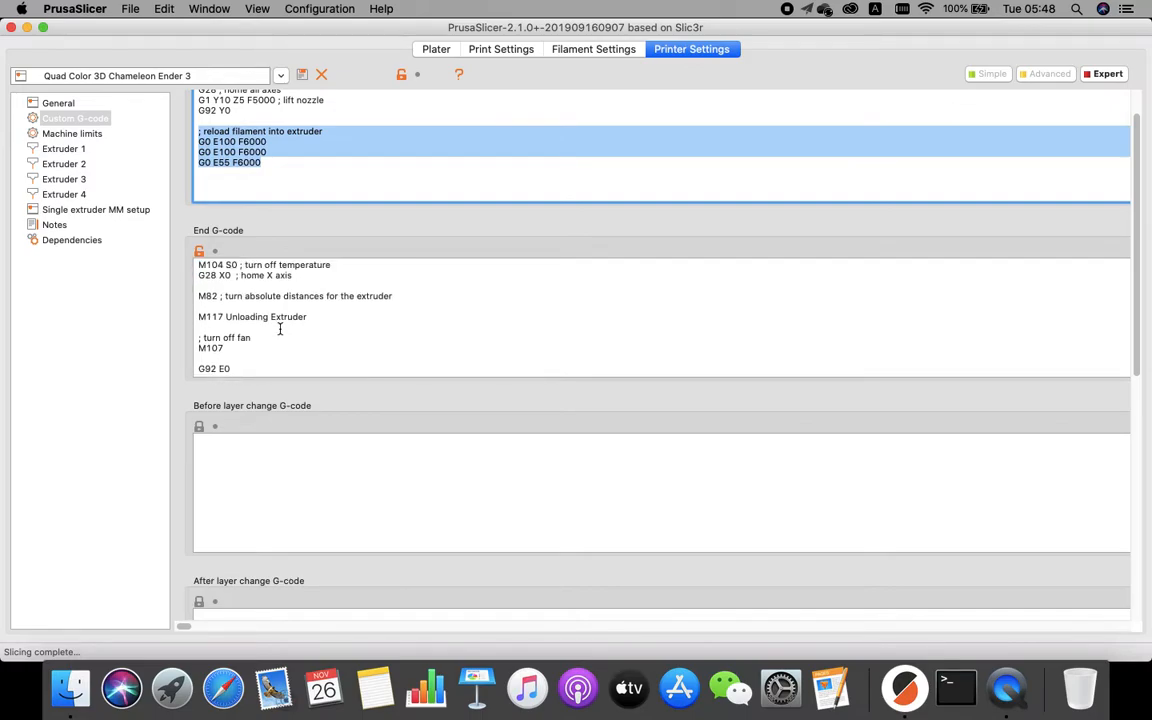
left_click_drag(392, 296, 159, 298)
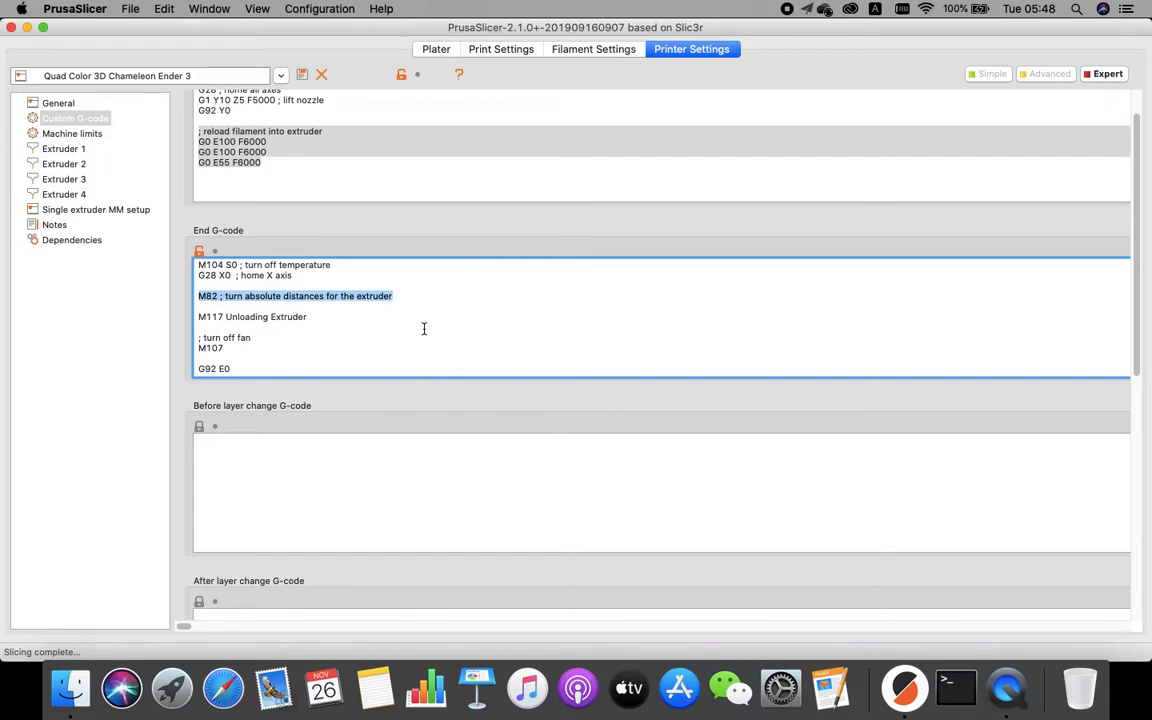
left_click(265, 162)
left_click_drag(265, 162, 167, 128)
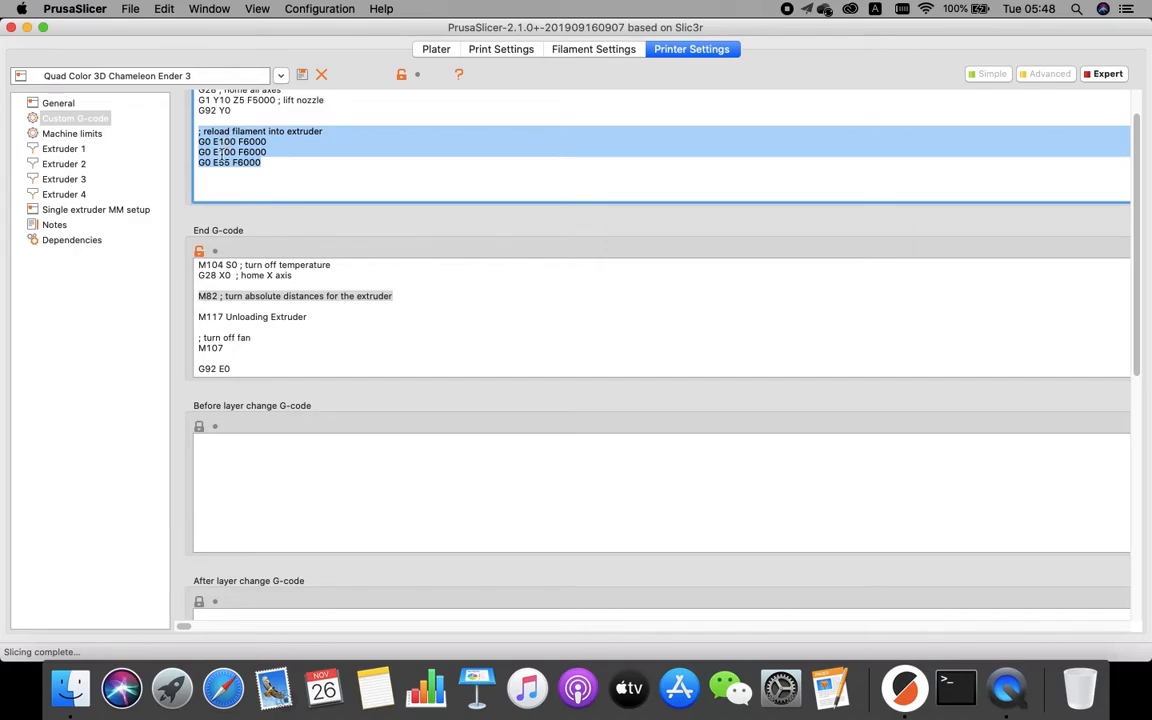
double_click(223, 143)
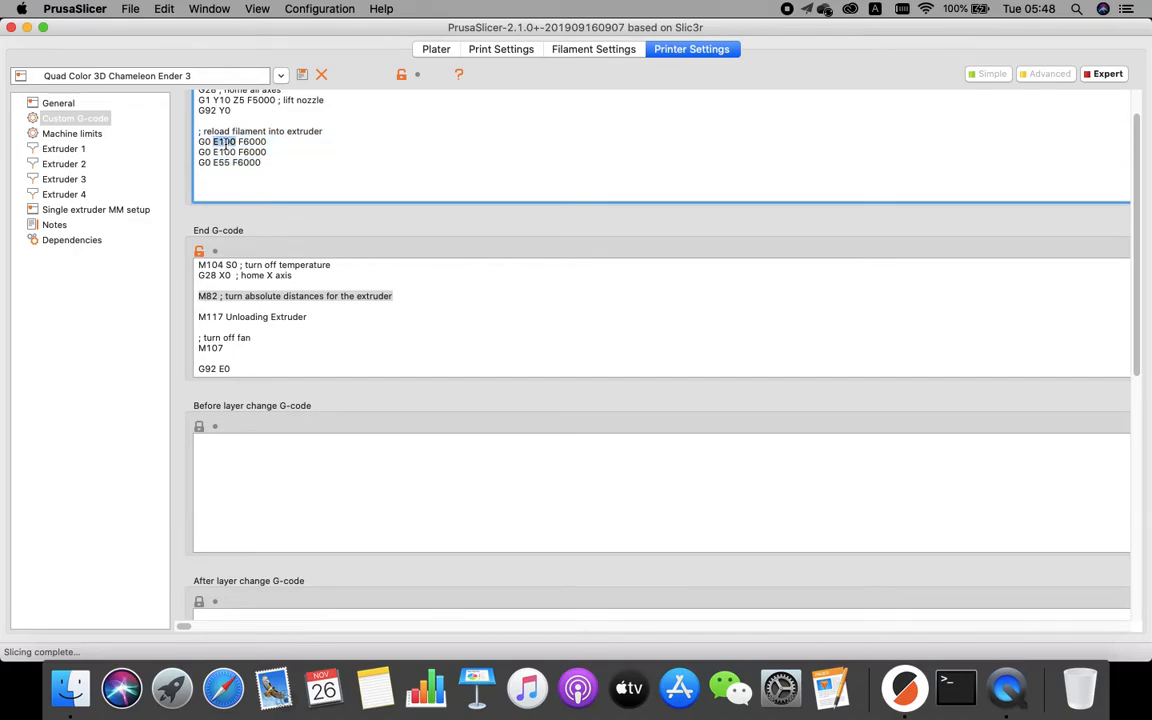
double_click(224, 152)
double_click(221, 162)
left_click_drag(270, 167, 201, 142)
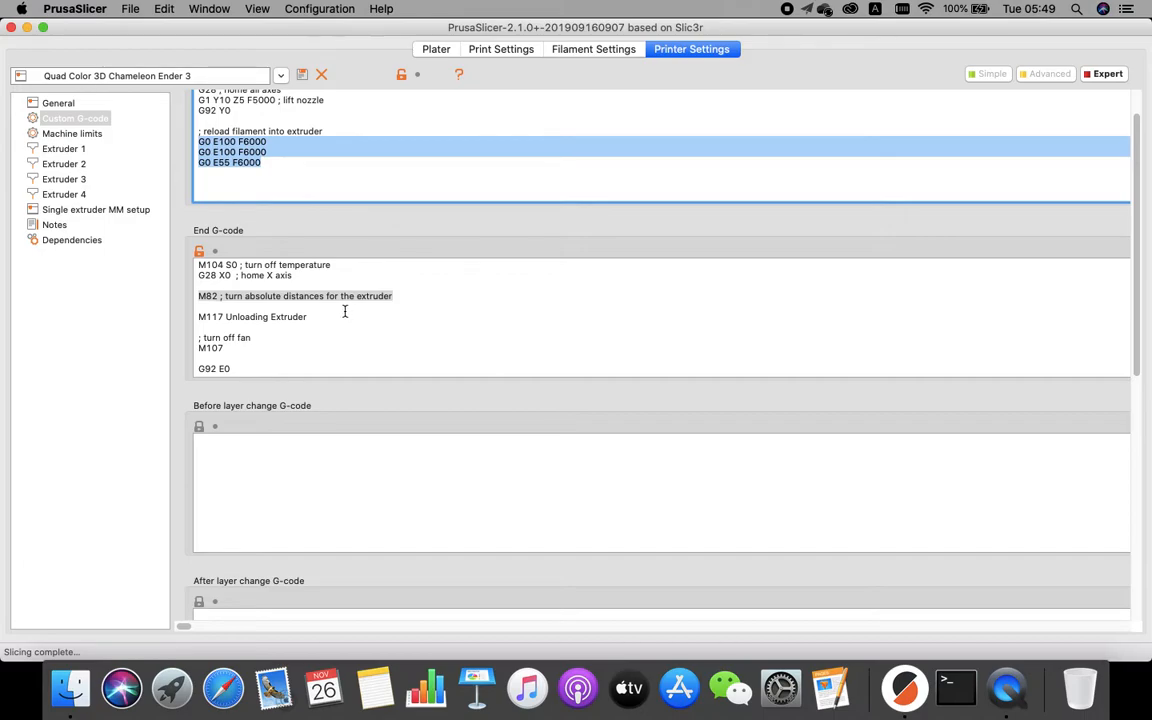
Examine the End G-code's unloading, filament ramming and retraction commands.
double_click(207, 296)
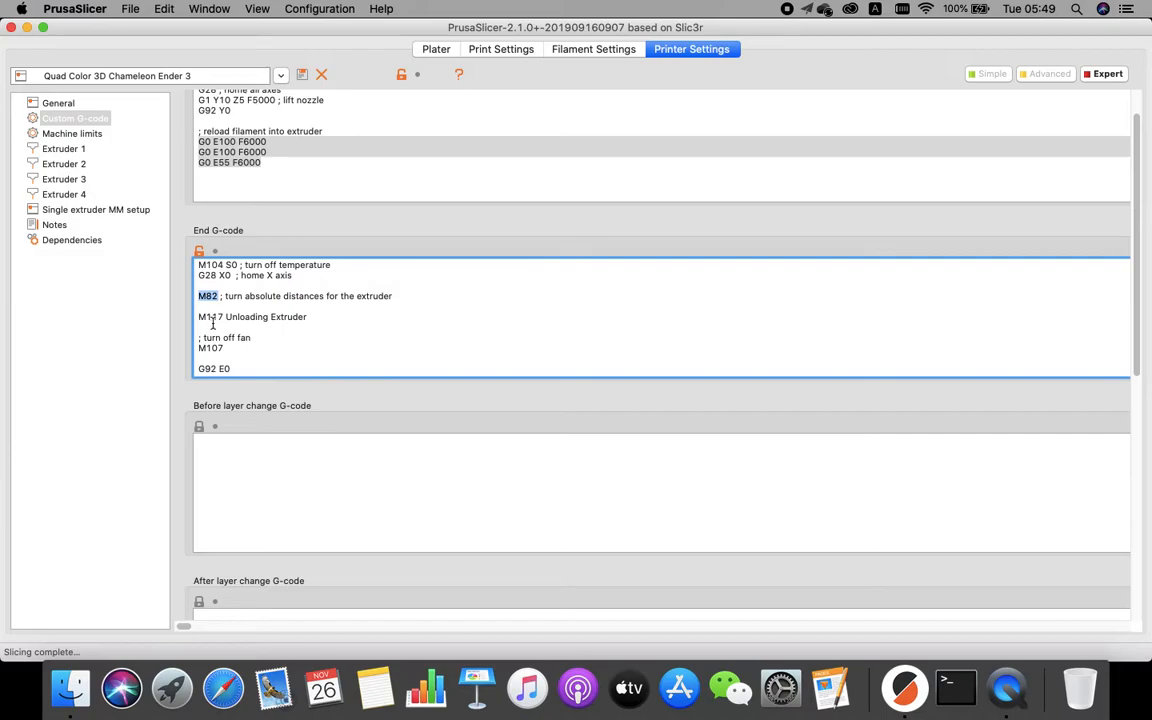
left_click_drag(320, 317, 198, 317)
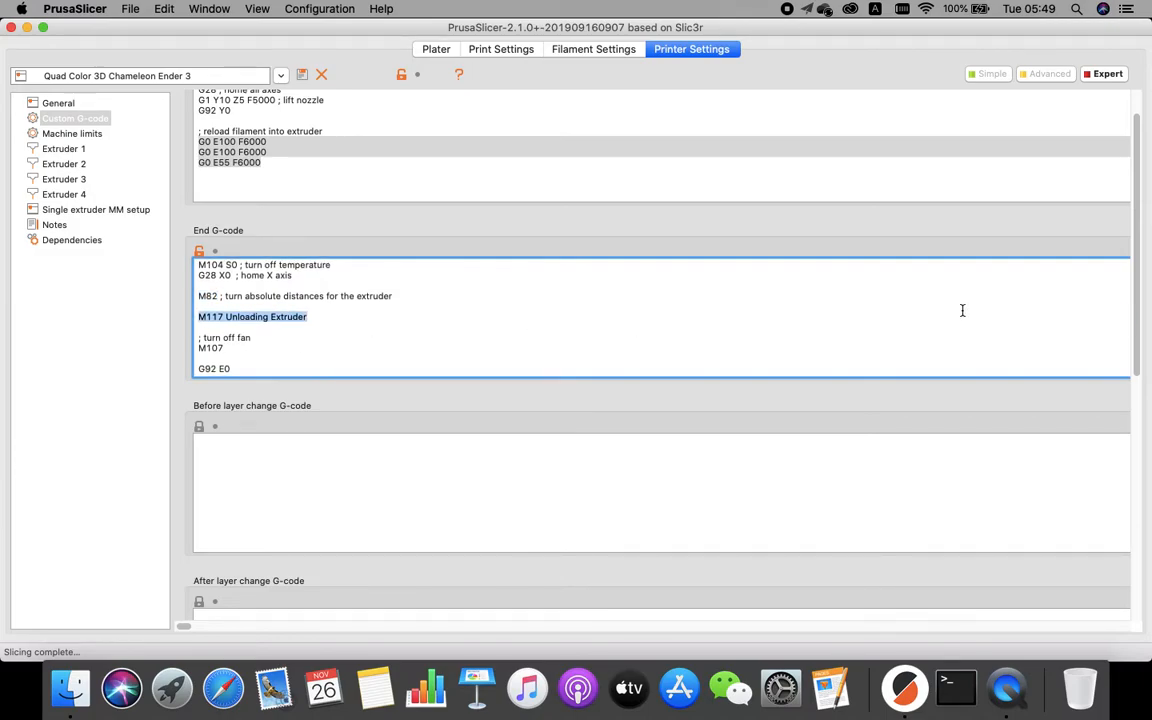
scroll(543, 314, "down", 4)
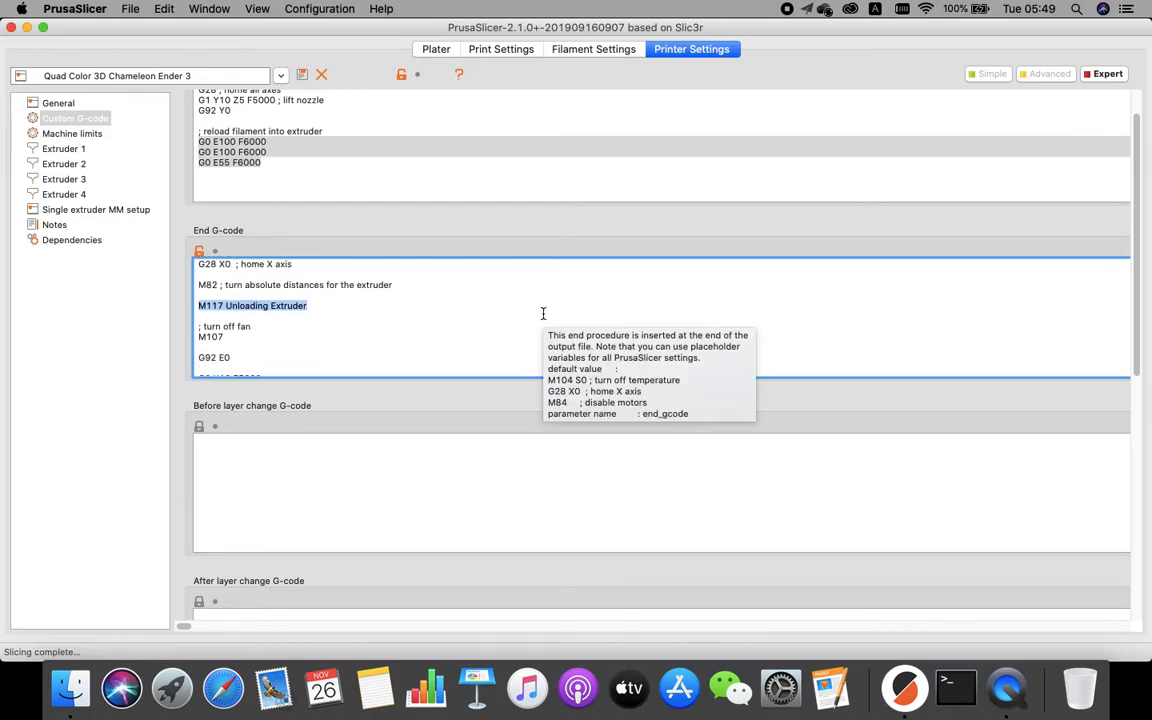
double_click(219, 309)
scroll(420, 329, "down", 2)
scroll(355, 319, "down", 2)
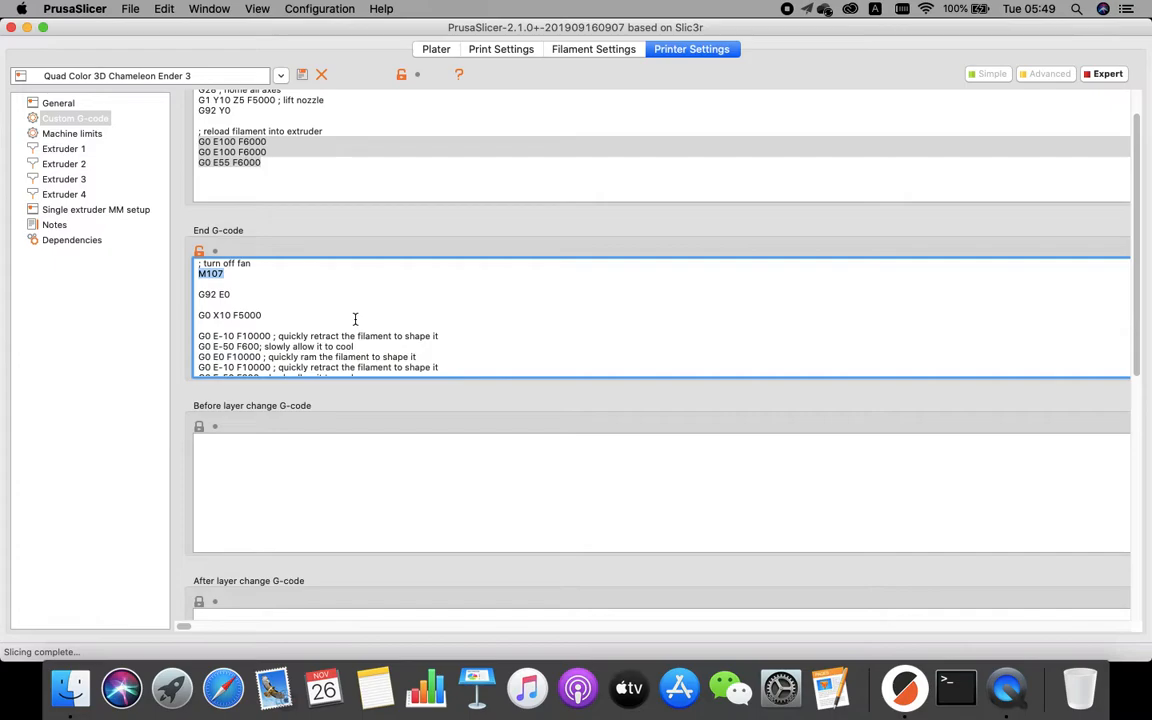
triple_click(203, 295)
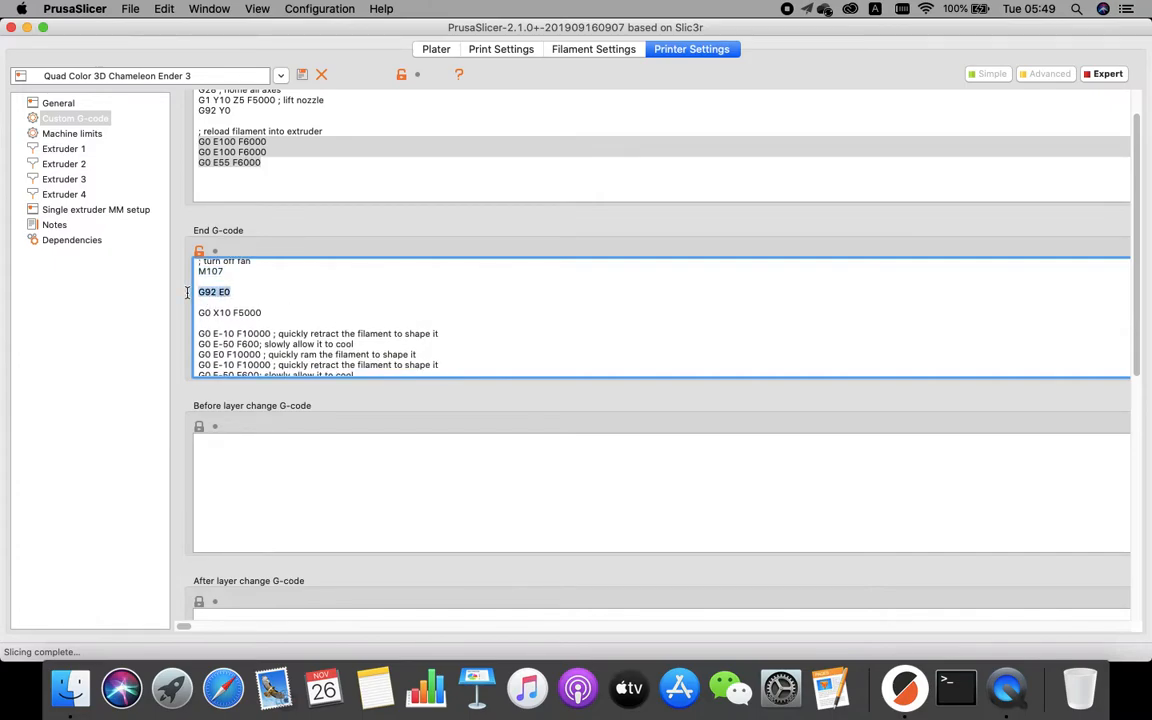
scroll(569, 321, "down", 1)
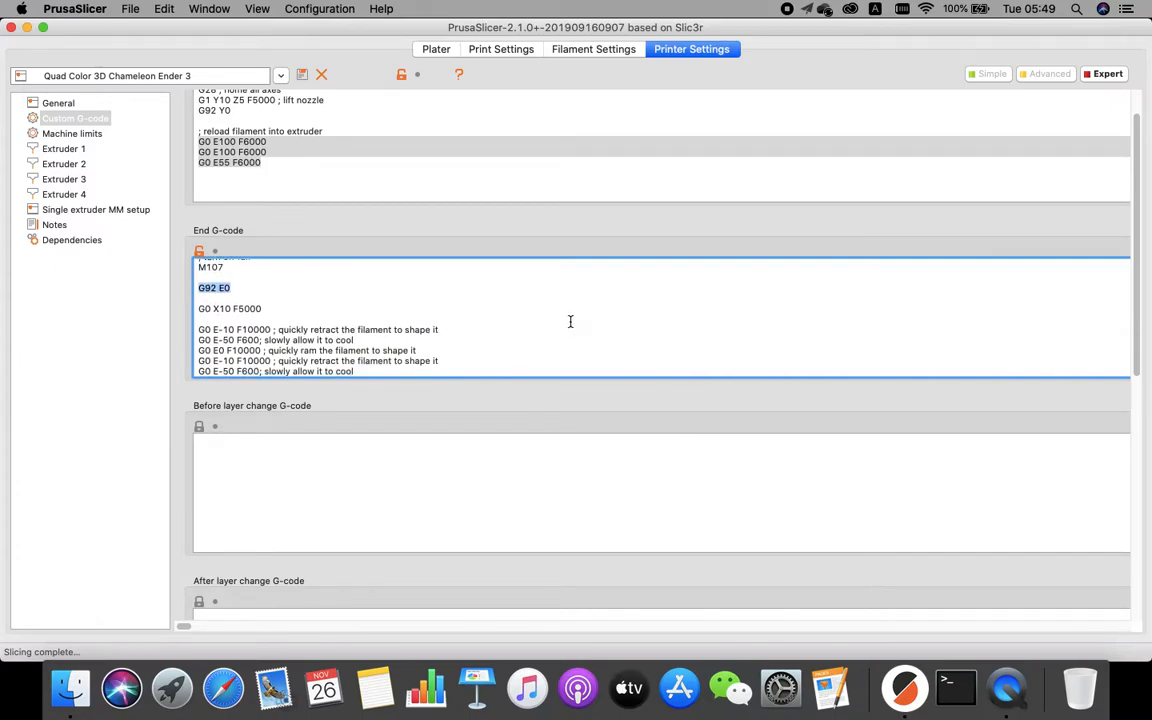
double_click(219, 306)
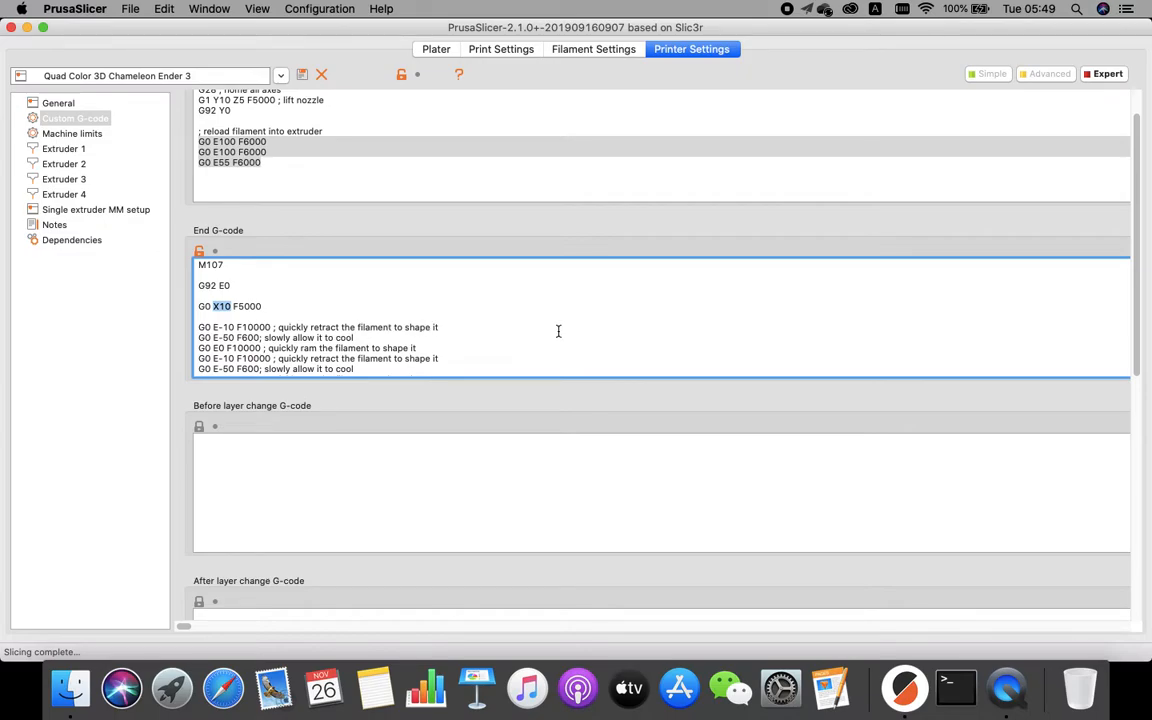
scroll(556, 330, "down", 3)
scroll(240, 305, "down", 3)
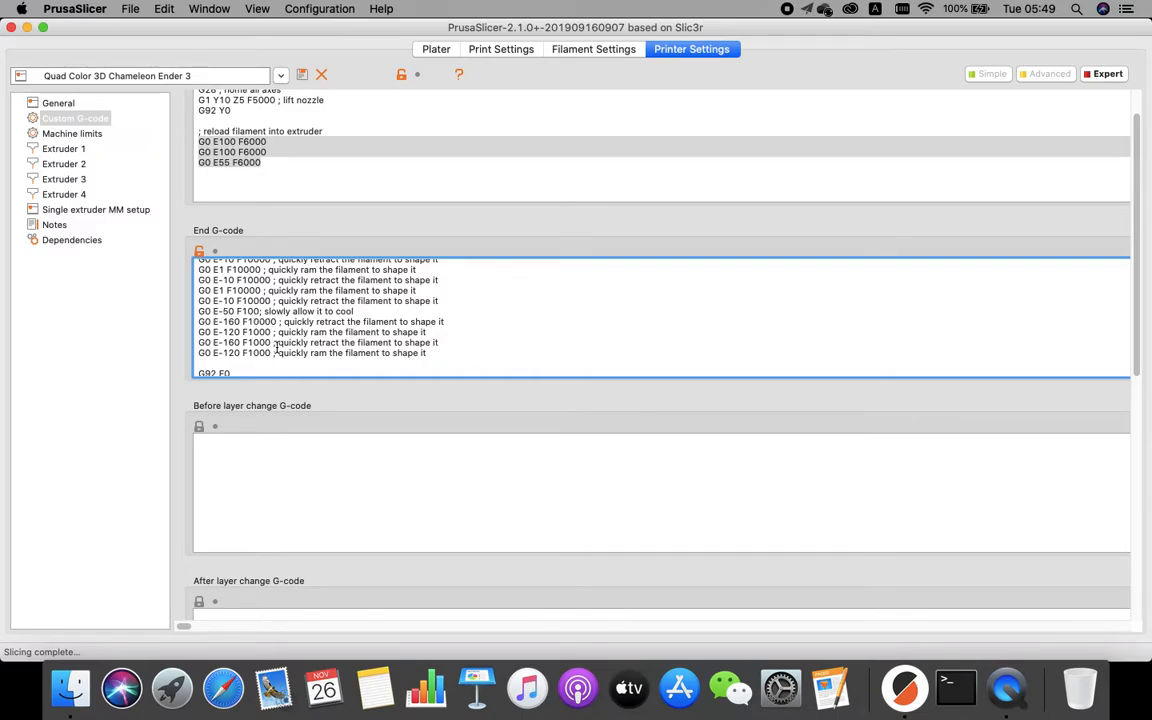
scroll(274, 306, "down", 5)
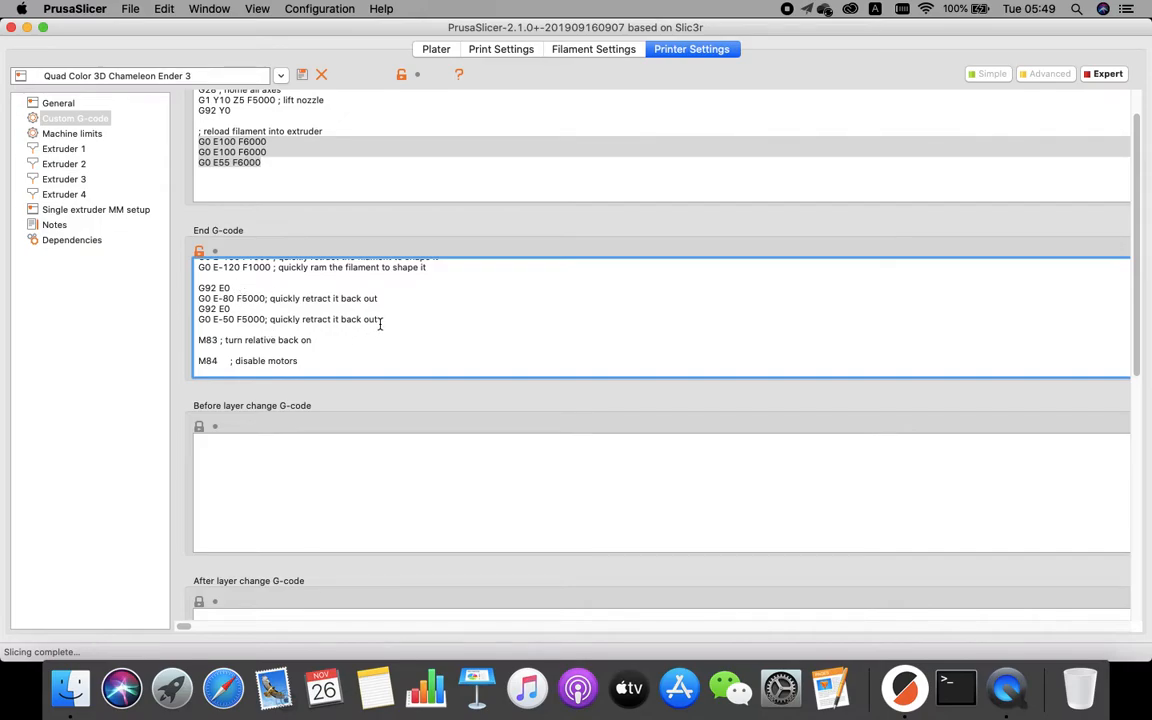
left_click_drag(378, 322, 185, 289)
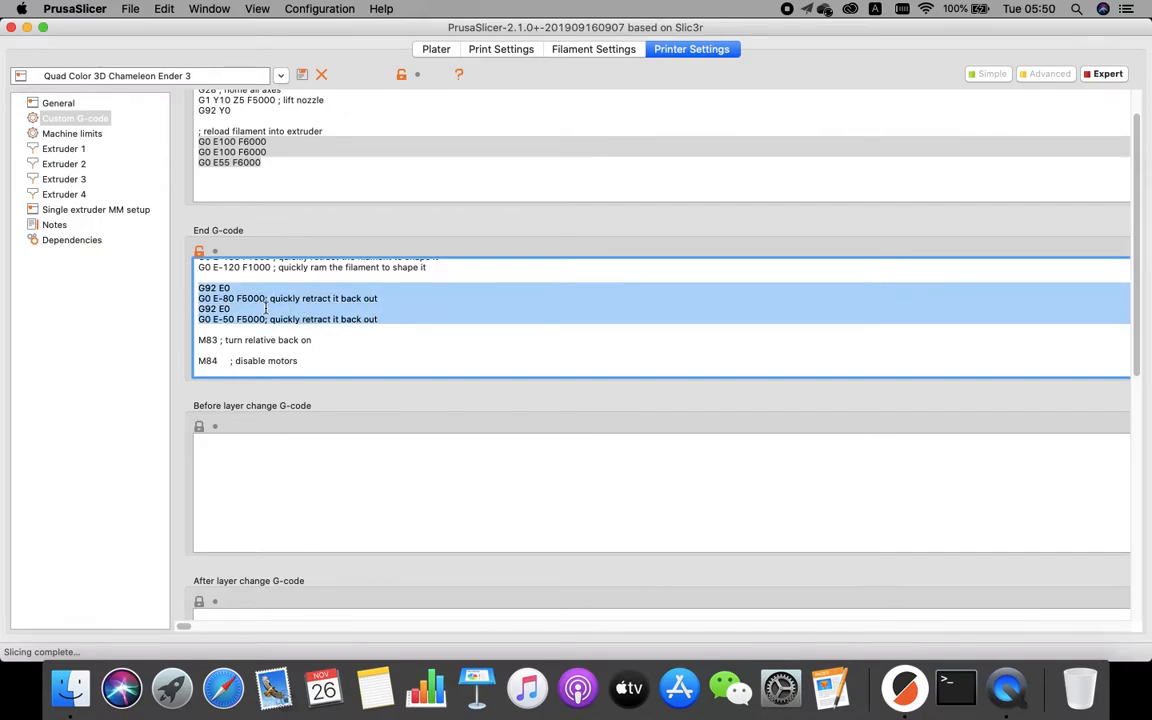
left_click(232, 267)
double_click(232, 267)
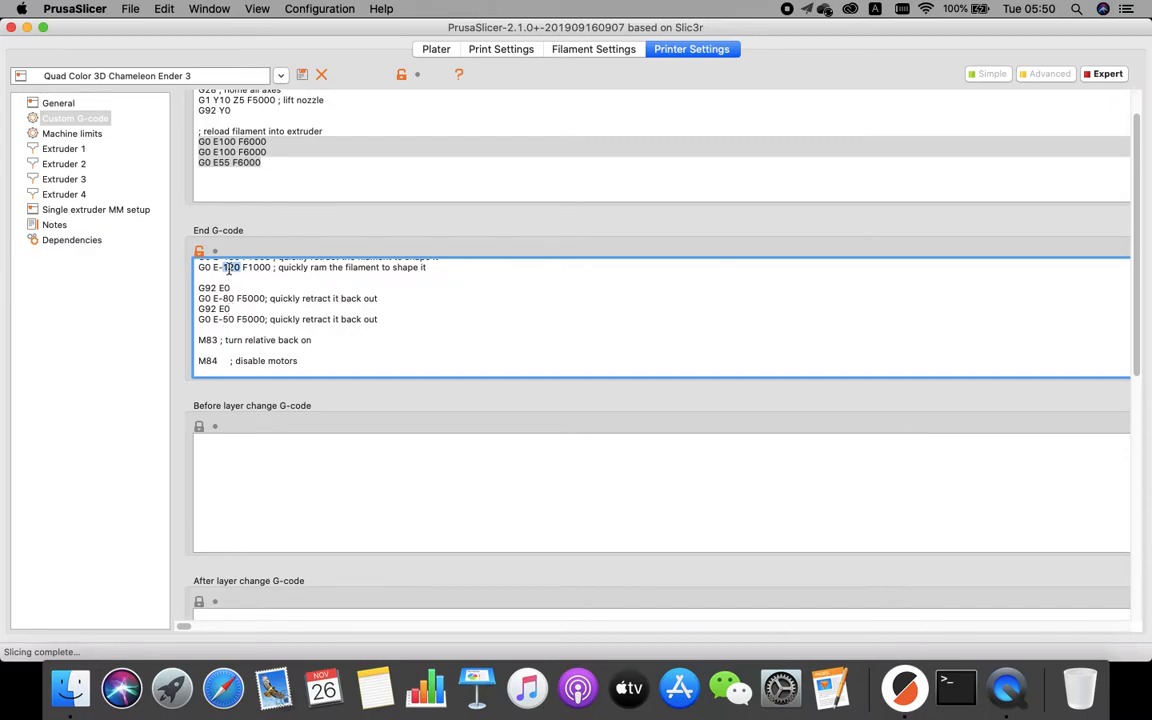
left_click(223, 298)
double_click(228, 319)
Scroll to the Tool change G-code and examine its unloading, fan-off and filament ramming commands.
left_click_drag(1134, 255, 1134, 482)
left_click(815, 414)
scroll(792, 393, "down", 3)
scroll(792, 393, "up", 8)
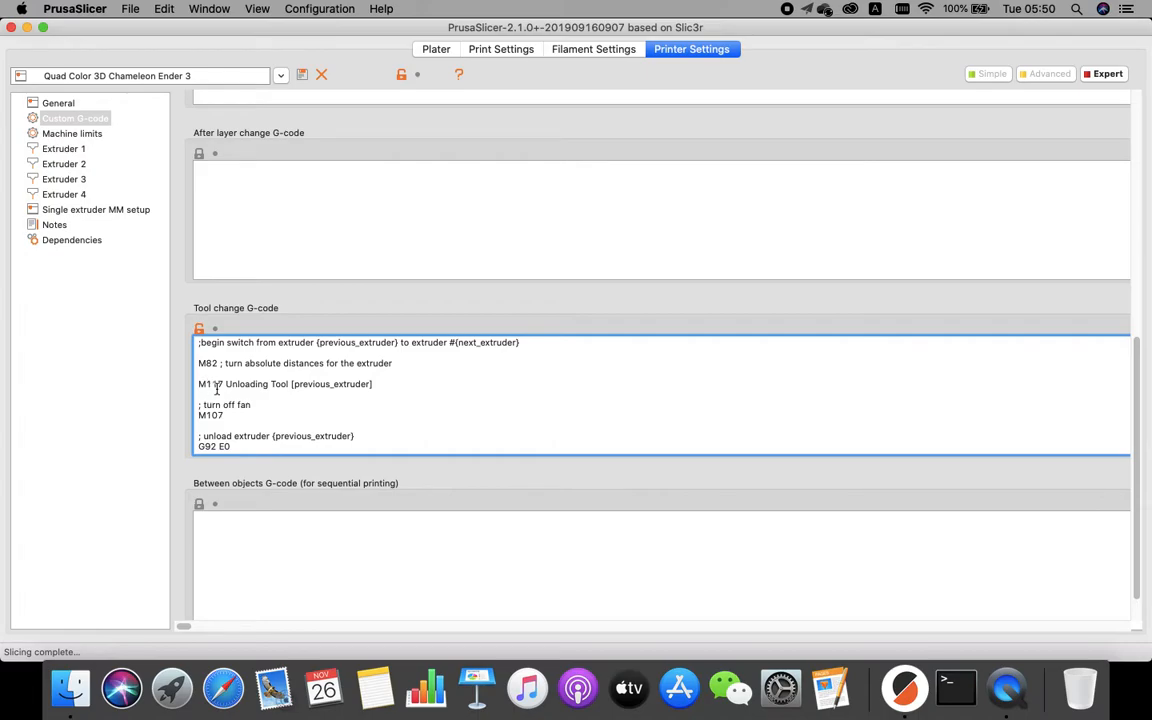
scroll(275, 415, "down", 2)
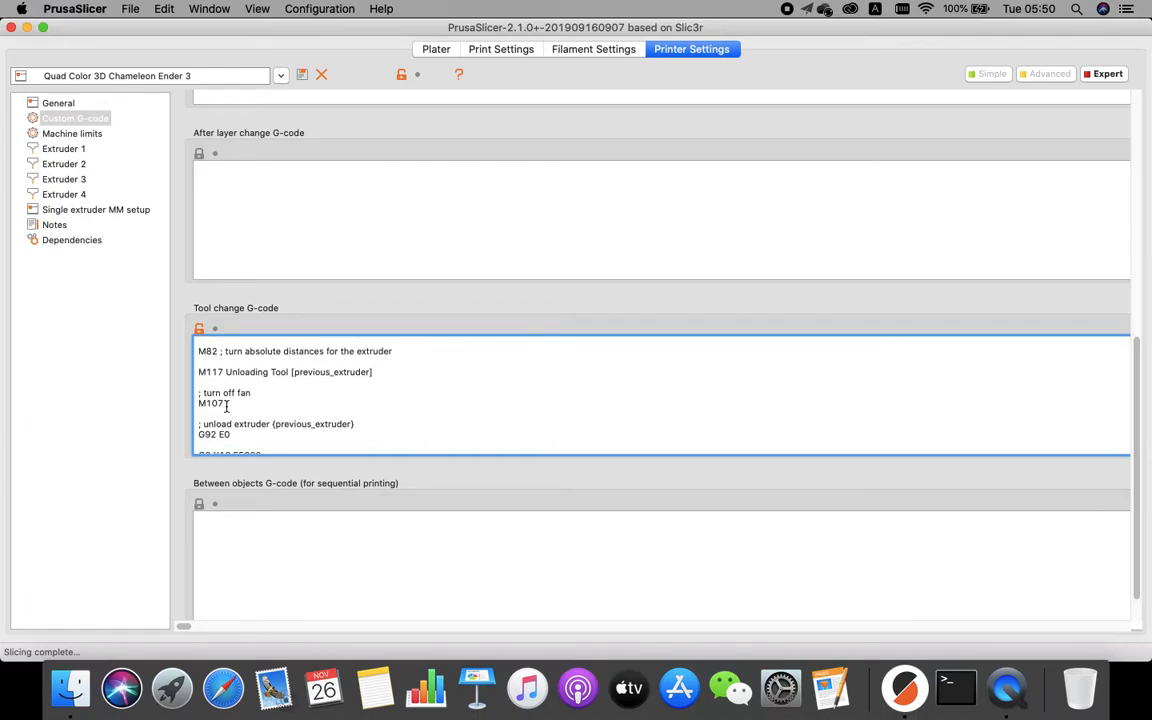
double_click(233, 403)
scroll(252, 404, "down", 4)
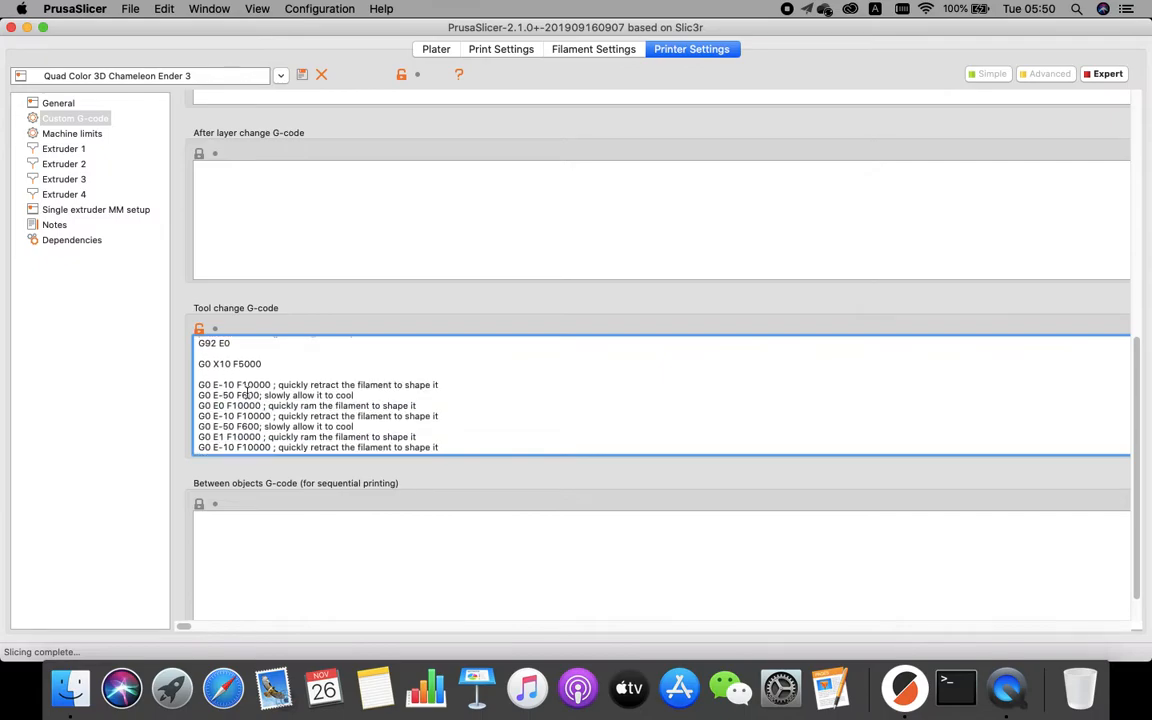
scroll(256, 390, "down", 5)
scroll(258, 377, "down", 5)
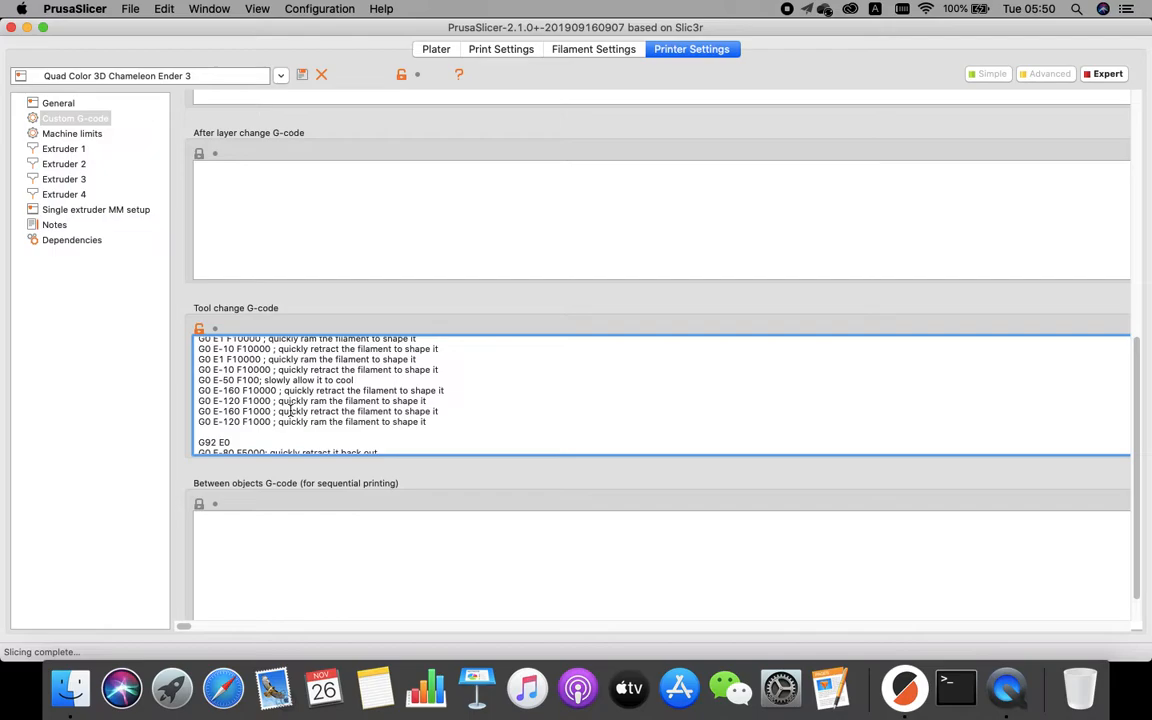
scroll(285, 403, "down", 1)
scroll(290, 410, "down", 8)
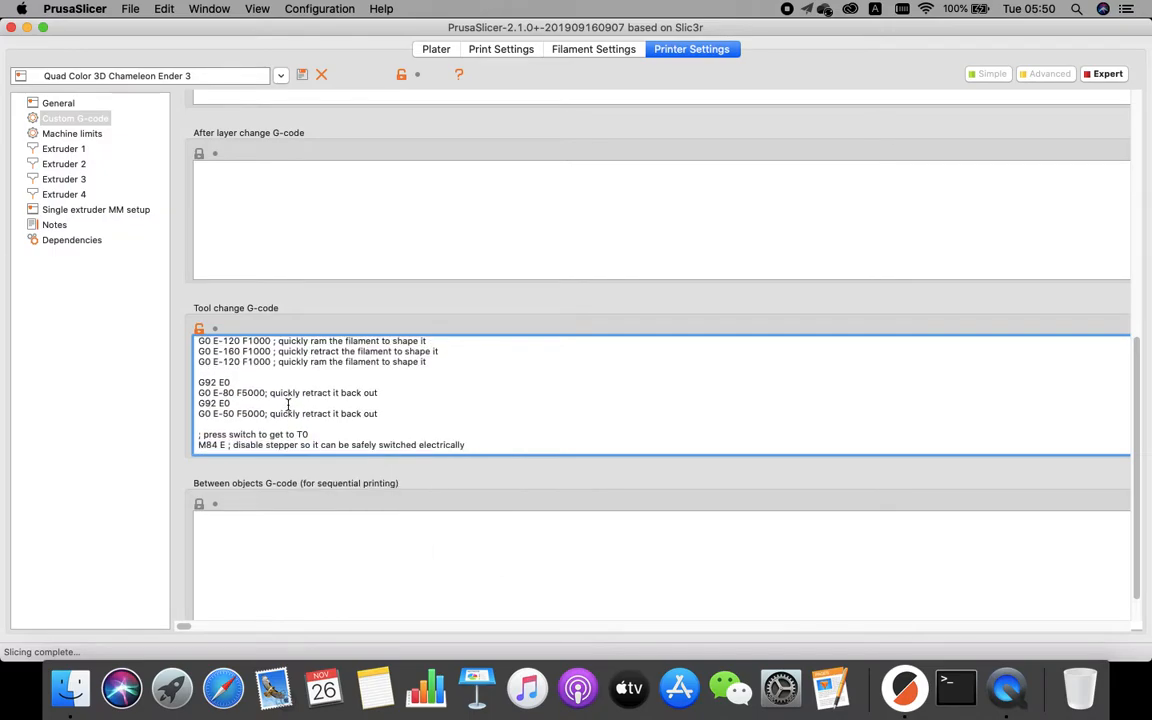
Examine the Tool change G-code's stepper-disable, loading-tool and switch-press move commands.
left_click_drag(198, 360, 229, 360)
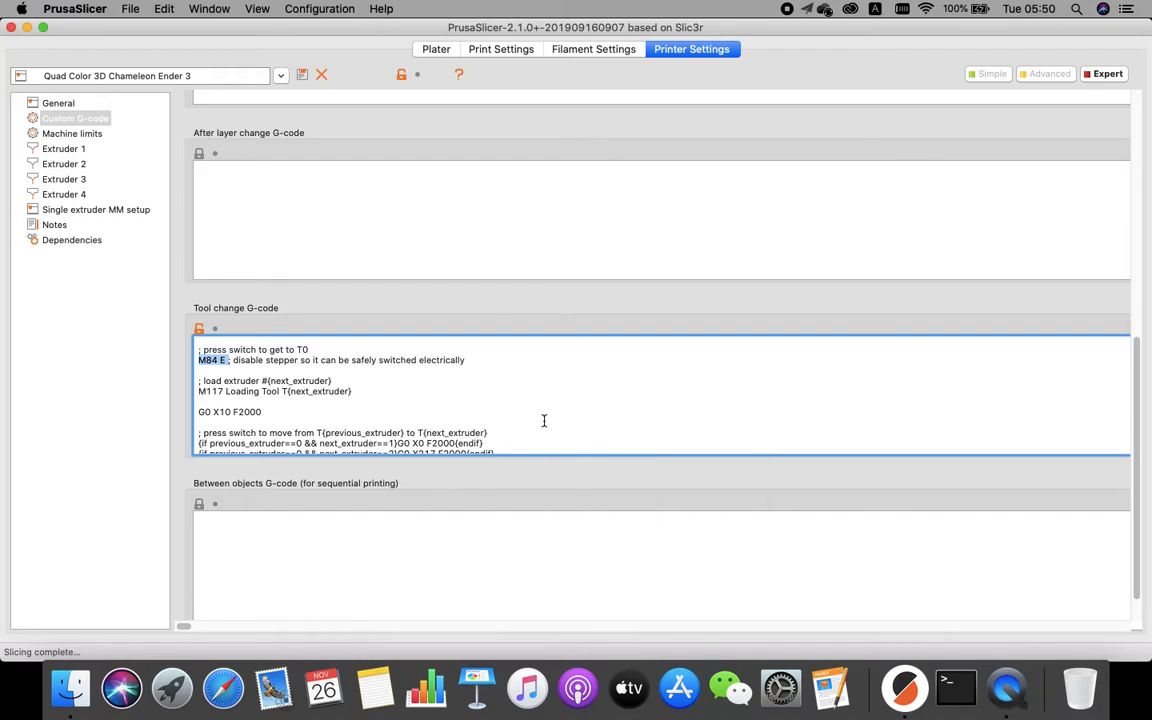
left_click(231, 361)
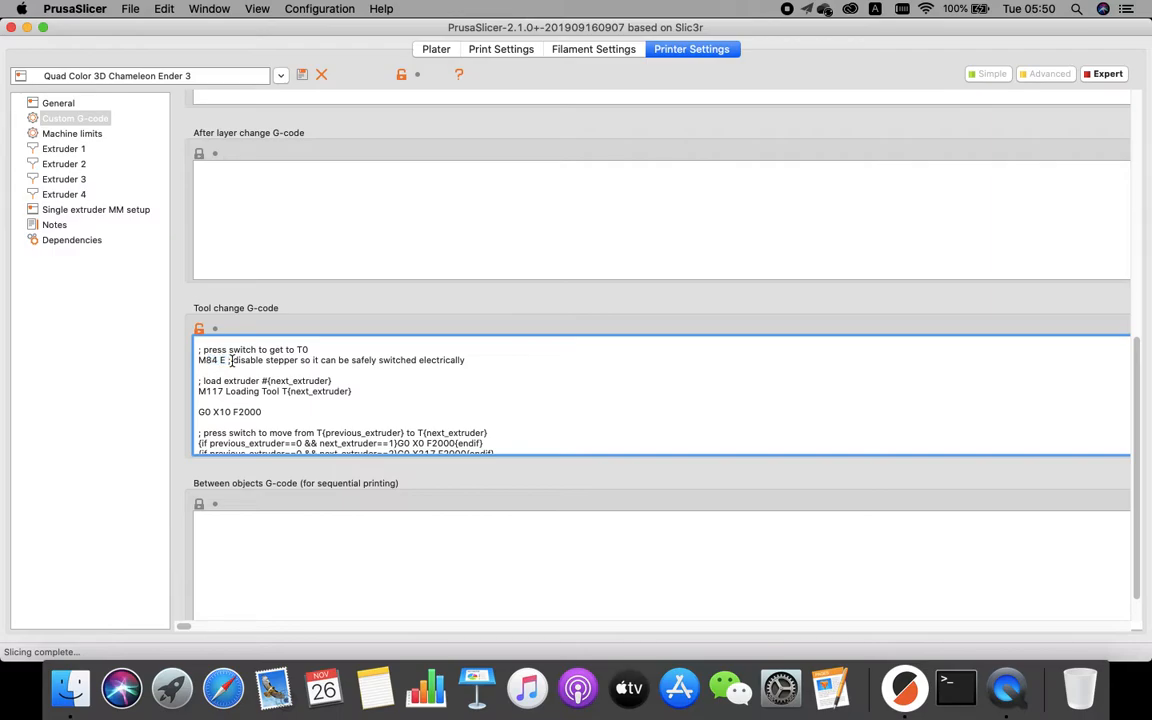
double_click(284, 361)
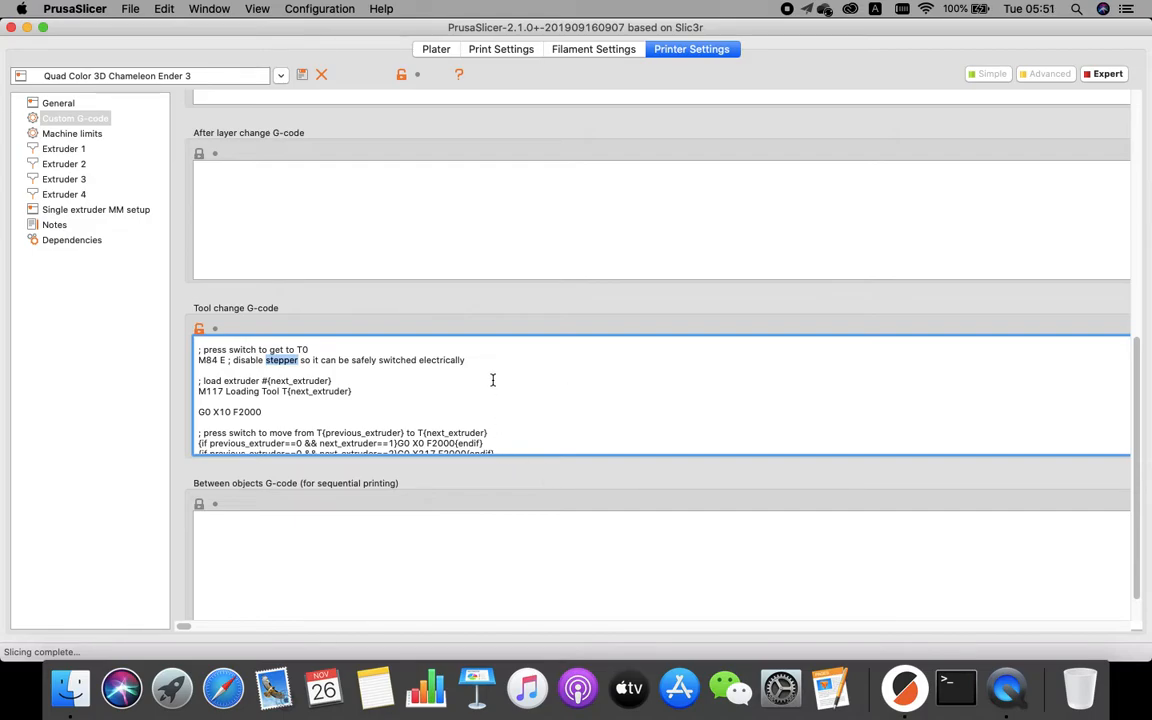
triple_click(355, 391)
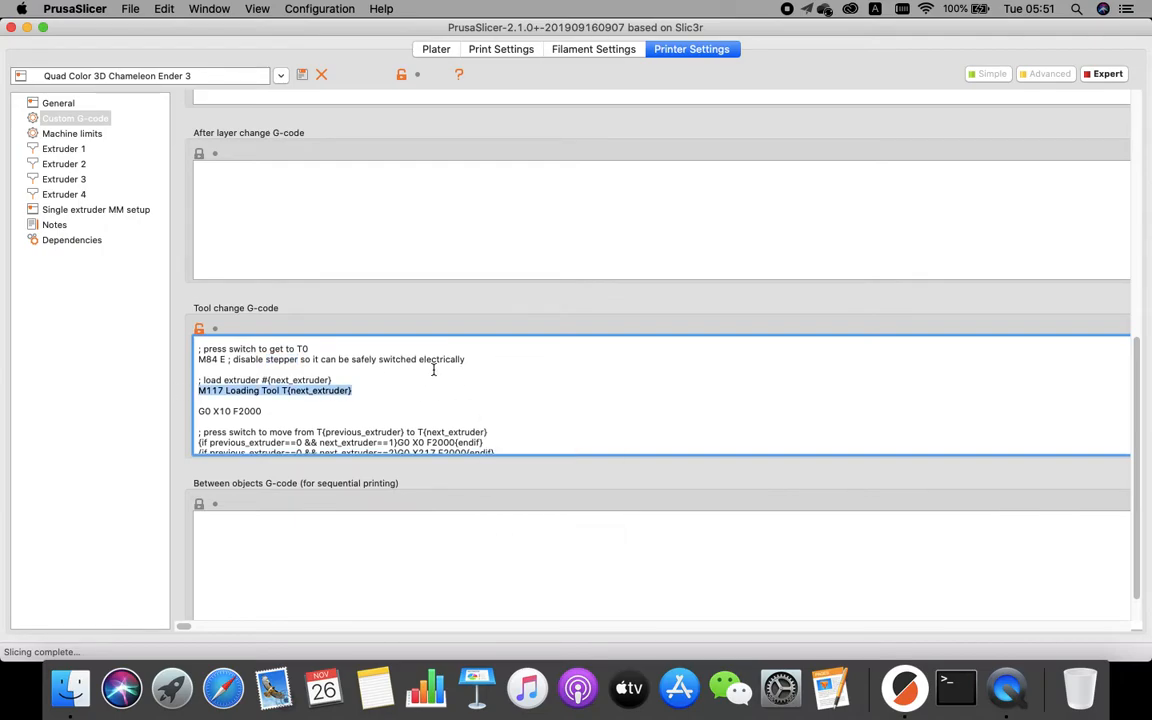
scroll(433, 370, "down", 2)
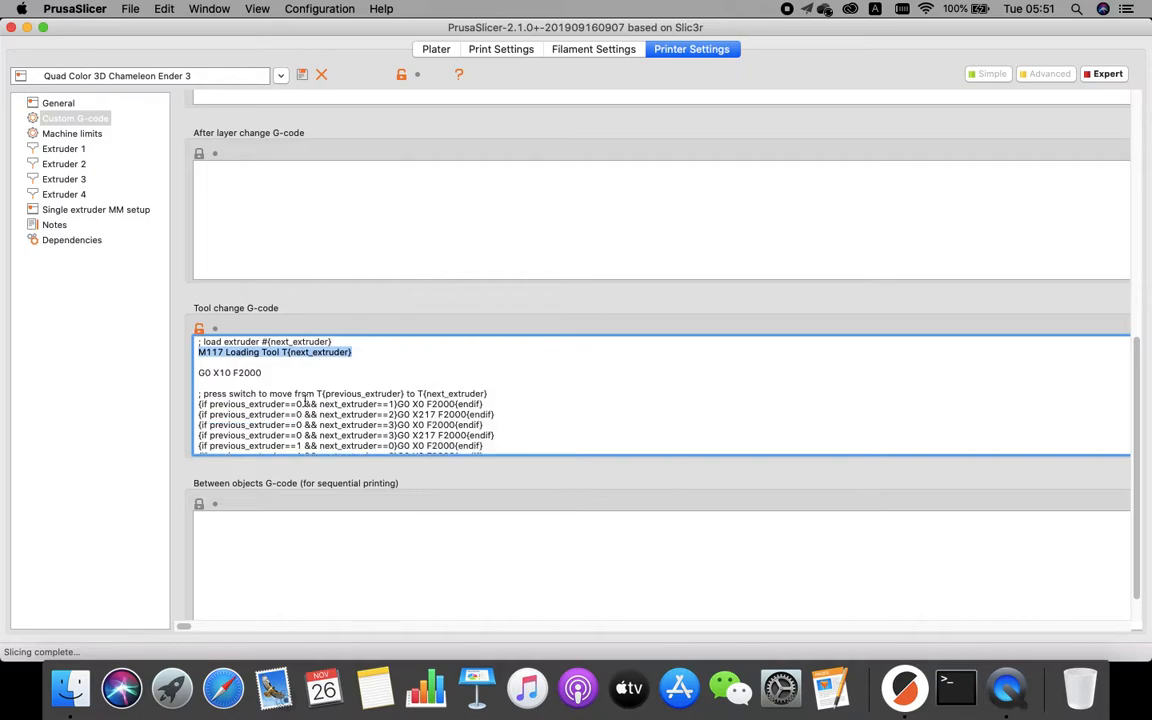
left_click_drag(262, 365, 192, 364)
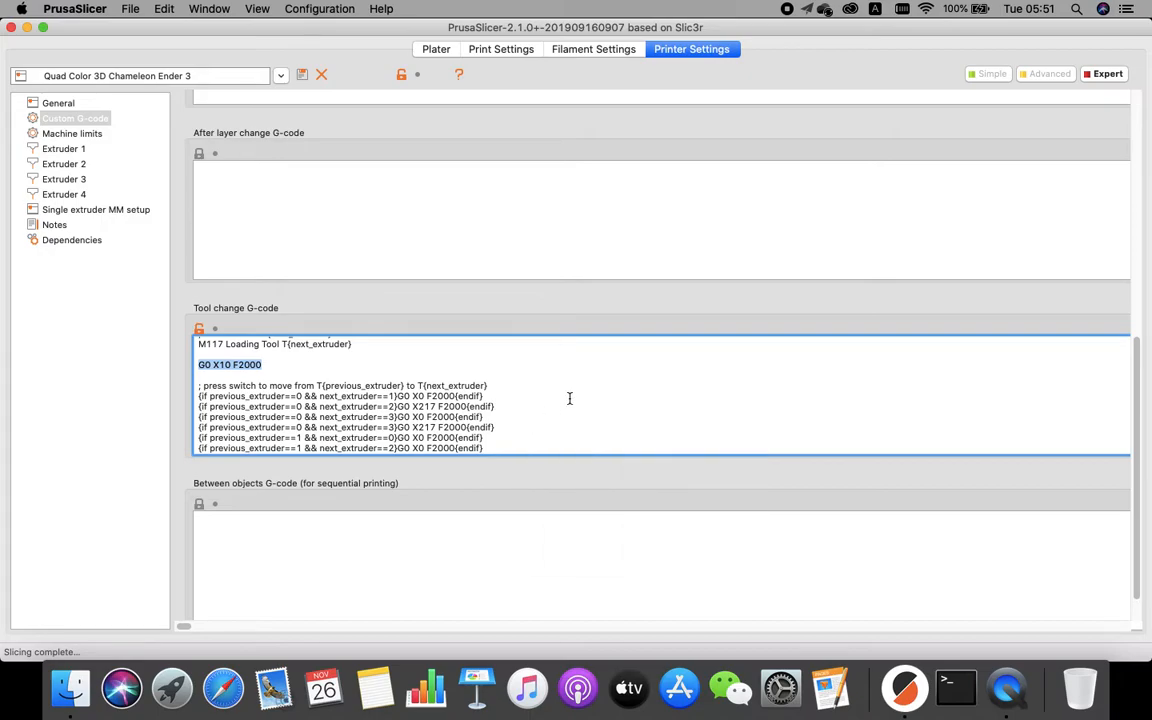
scroll(580, 396, "down", 2)
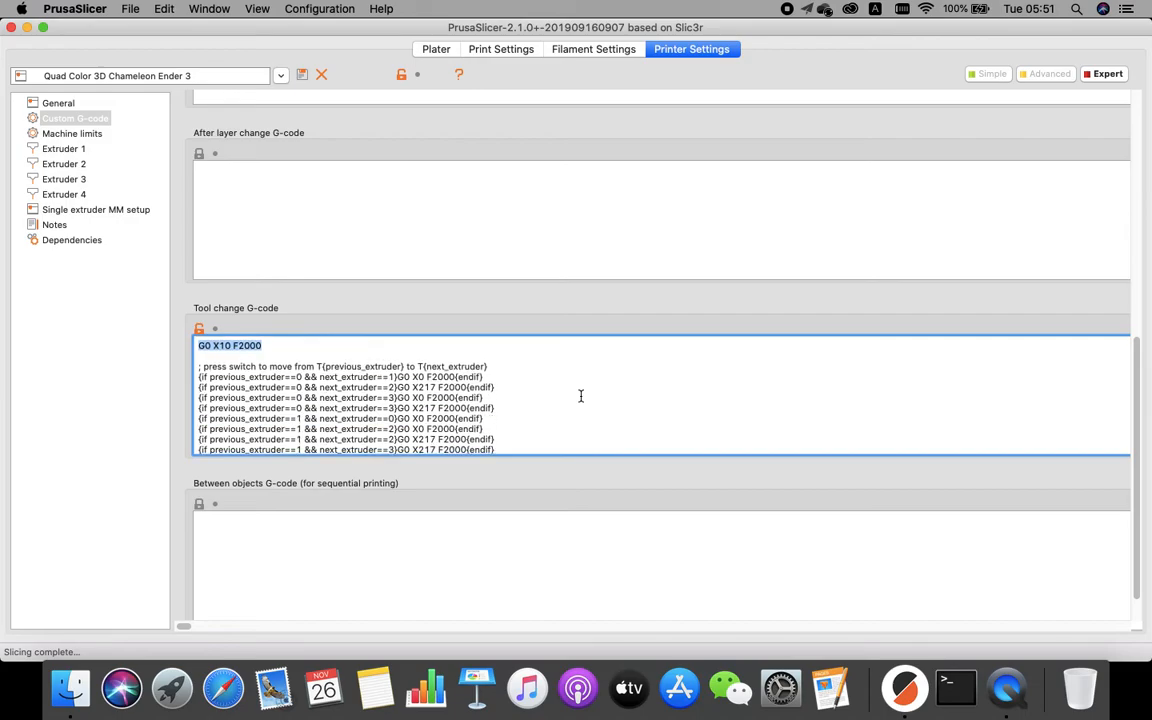
scroll(580, 396, "down", 1)
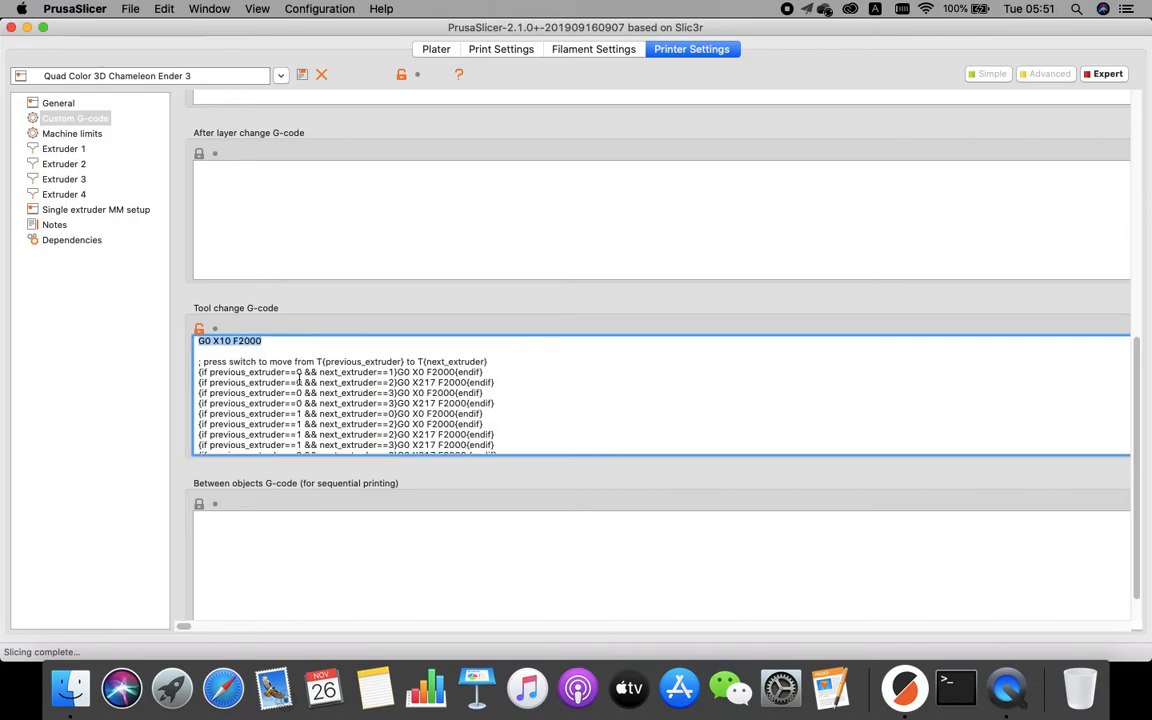
double_click(212, 372)
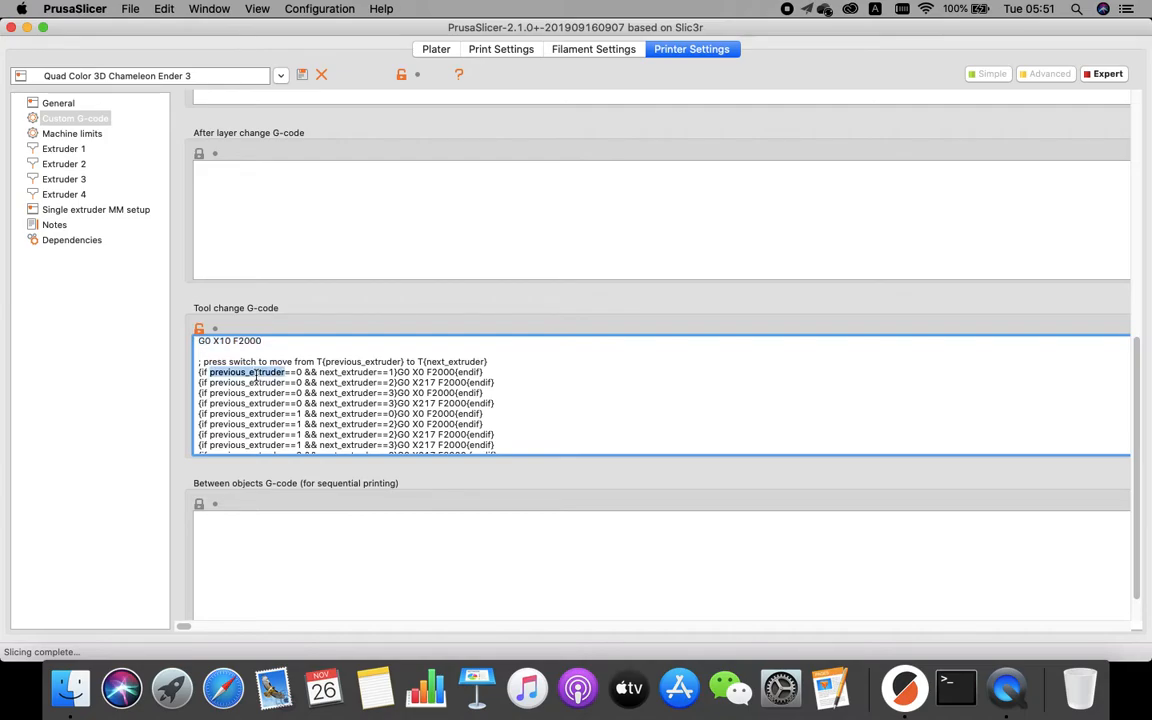
double_click(348, 372)
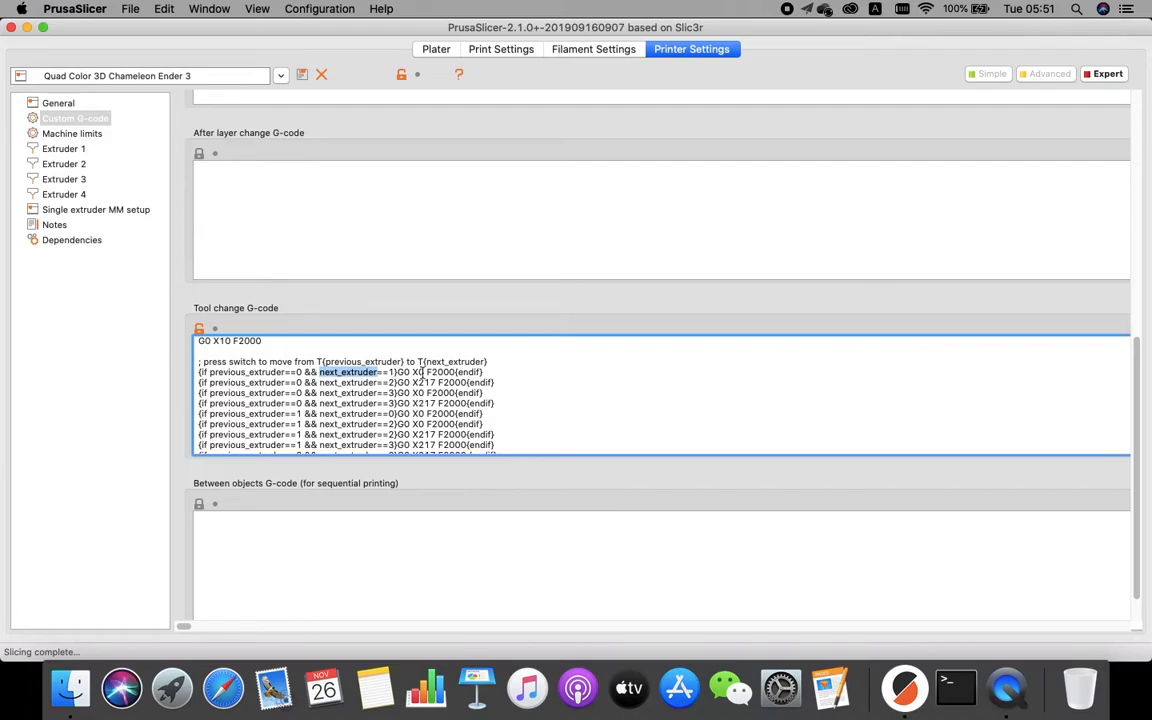
left_click_drag(457, 372, 397, 372)
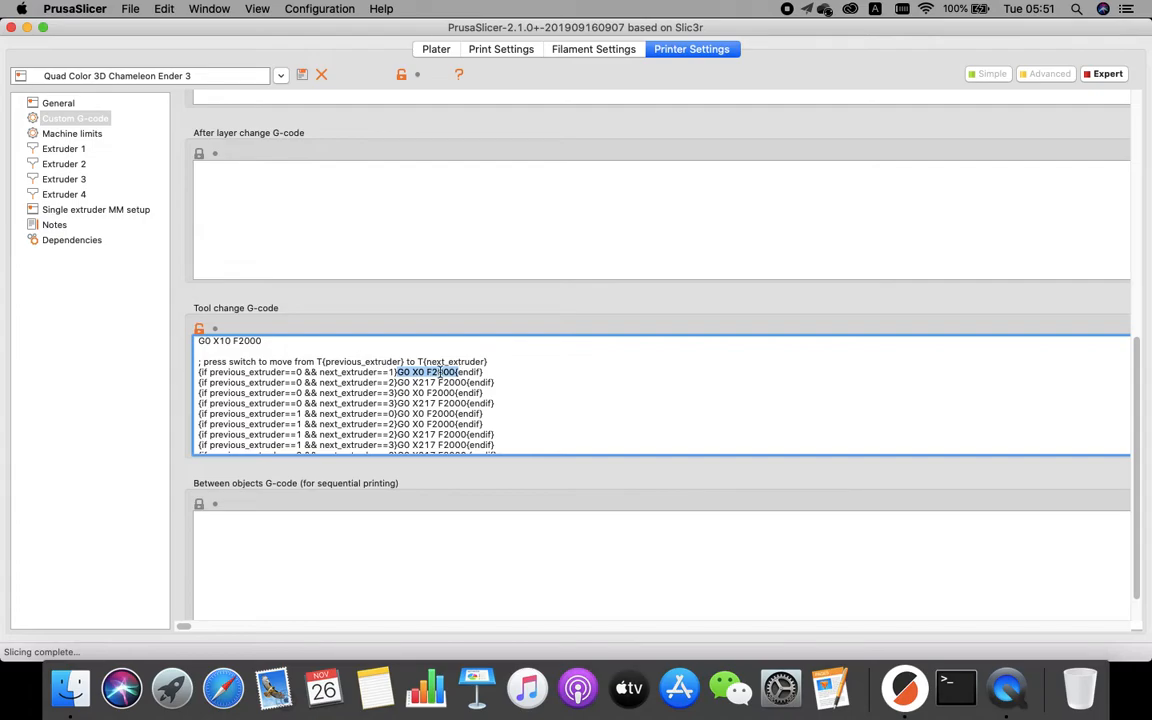
Examine the conditional X moves for every previous and next extruder pair in the Tool change G-code.
left_click(255, 383)
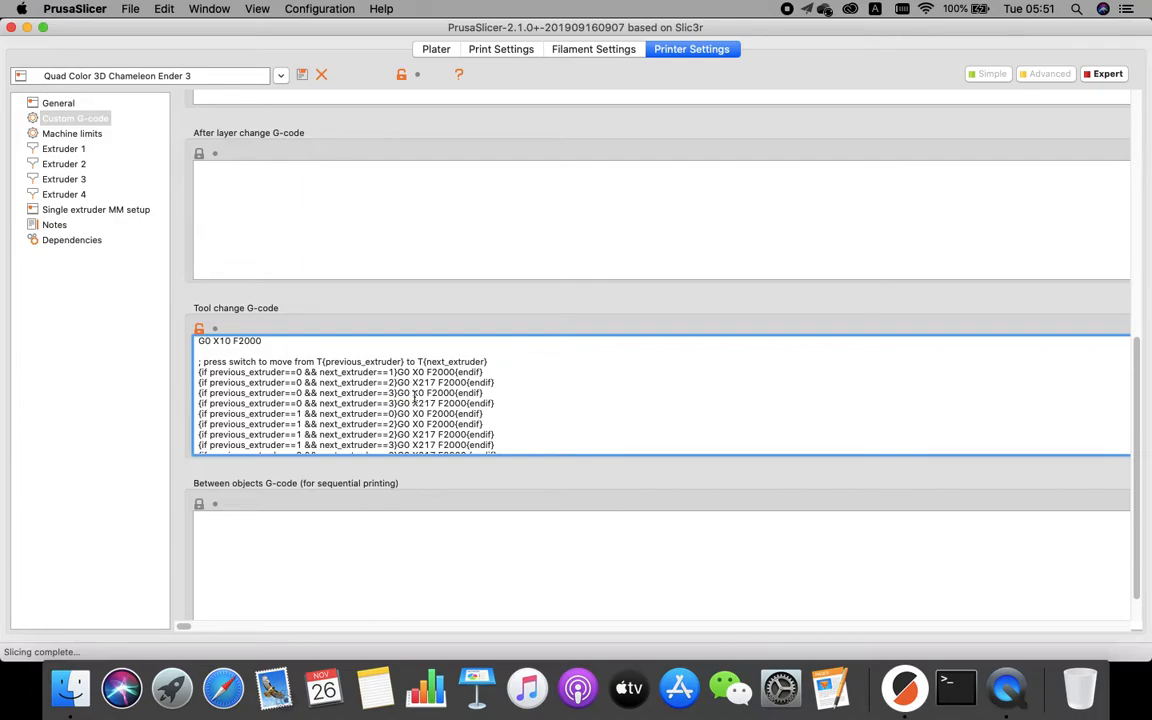
left_click_drag(398, 392, 452, 392)
left_click_drag(503, 407, 120, 397)
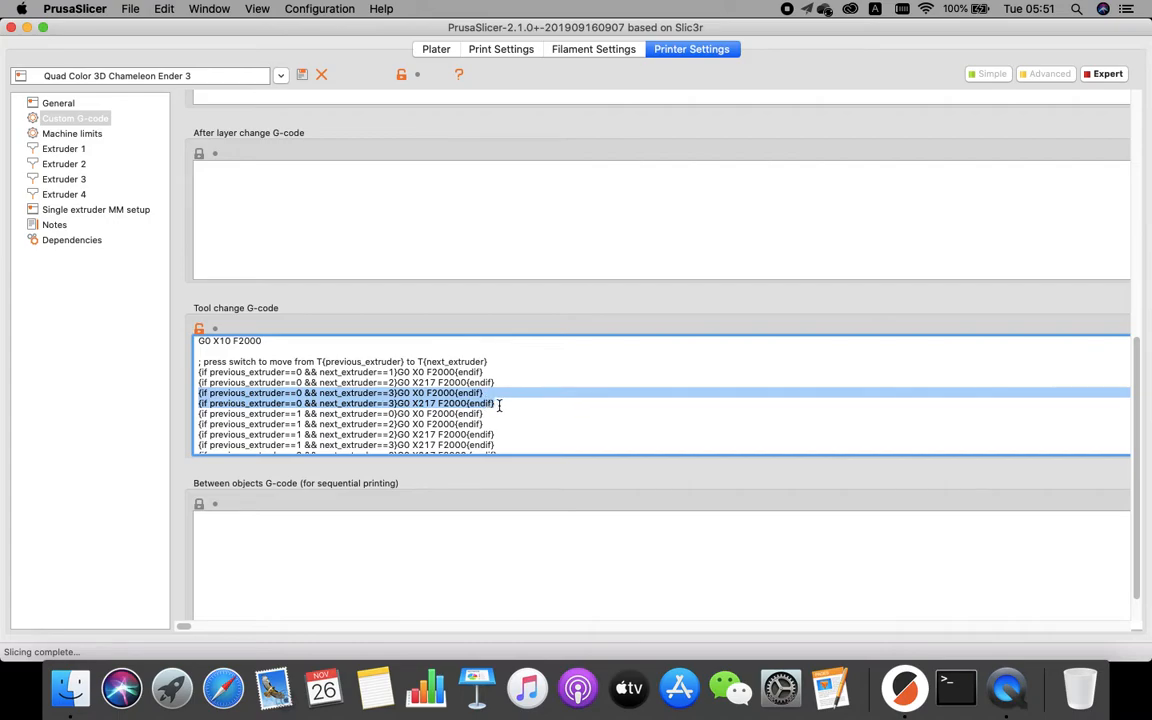
left_click(412, 382)
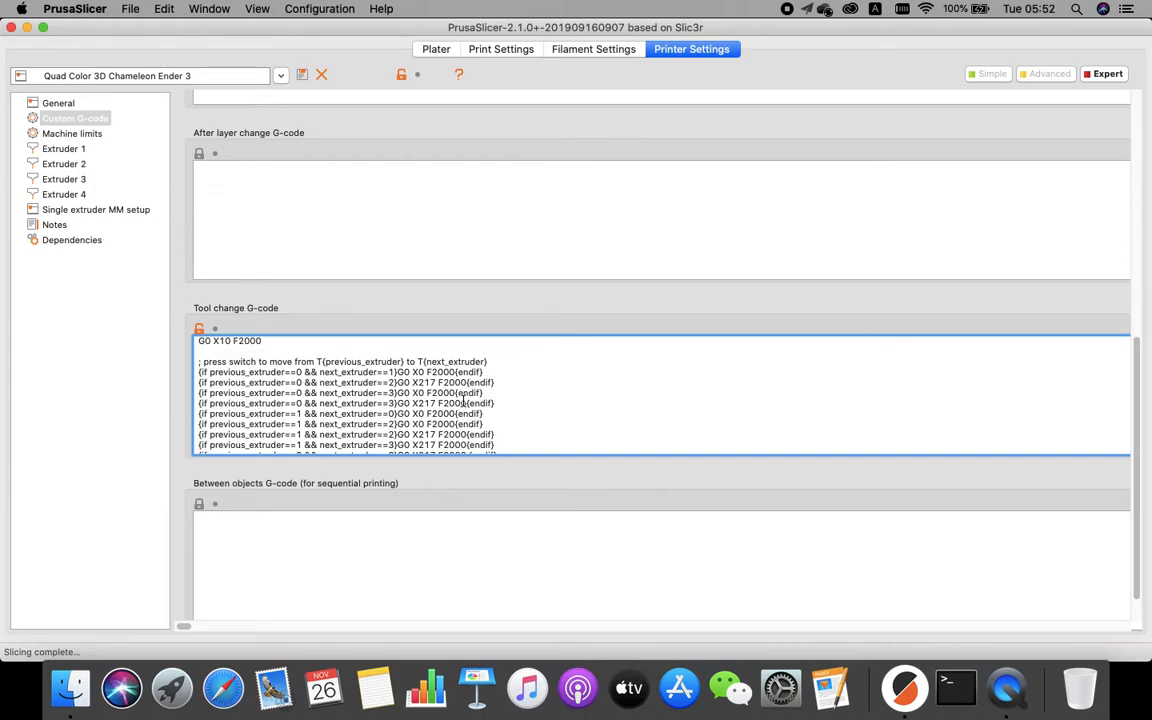
left_click_drag(497, 403, 176, 390)
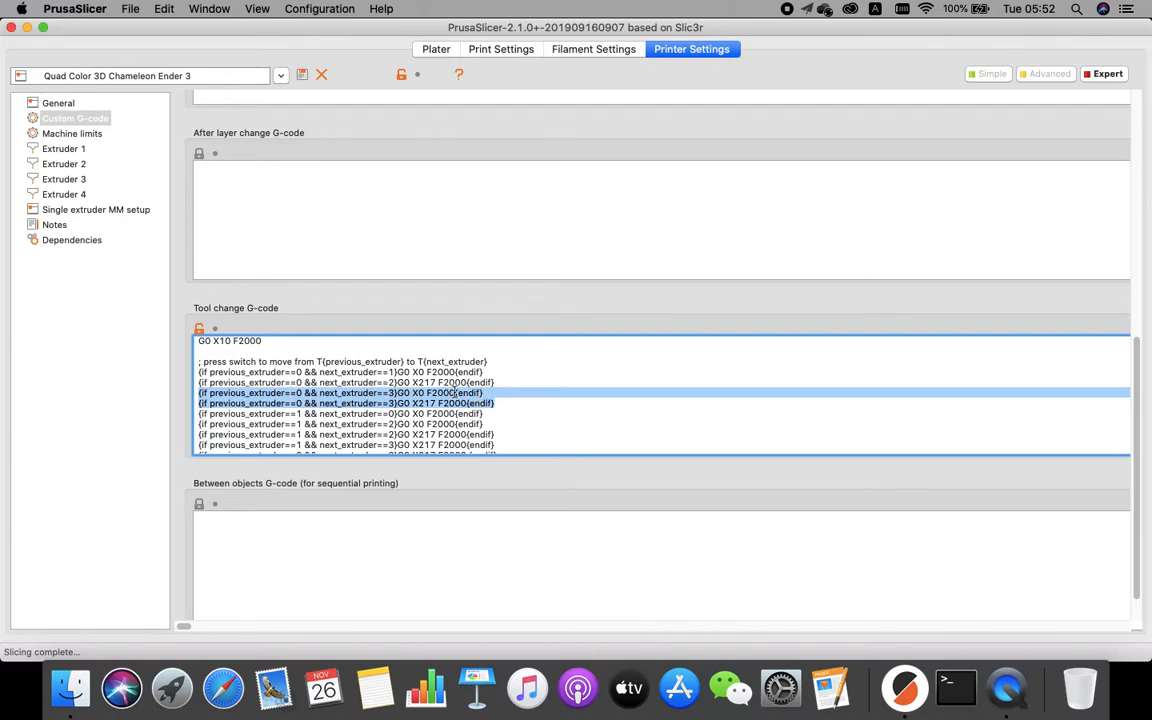
left_click(480, 394)
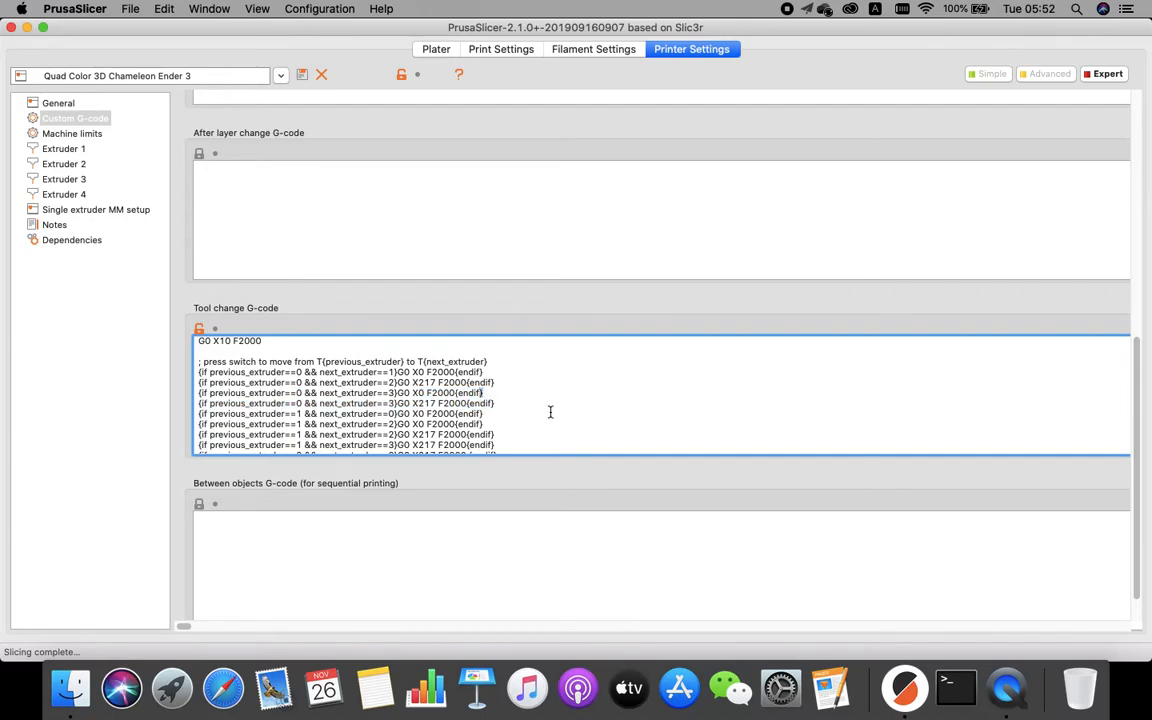
scroll(550, 411, "down", 3)
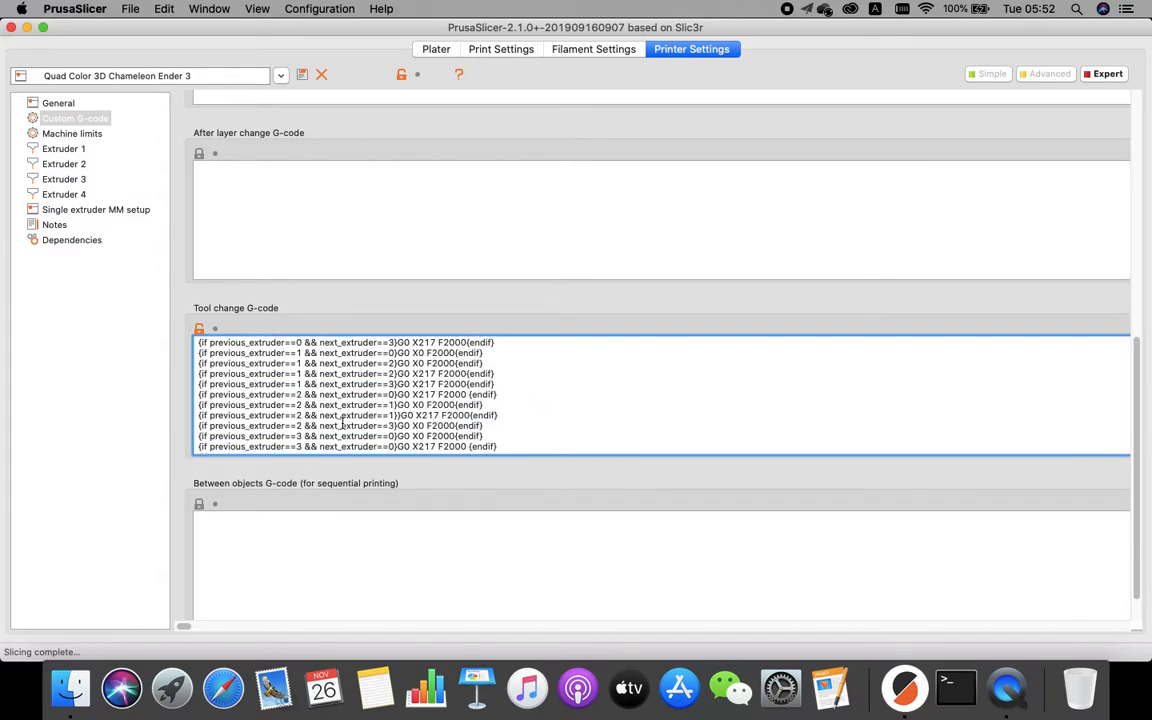
scroll(480, 399, "down", 3)
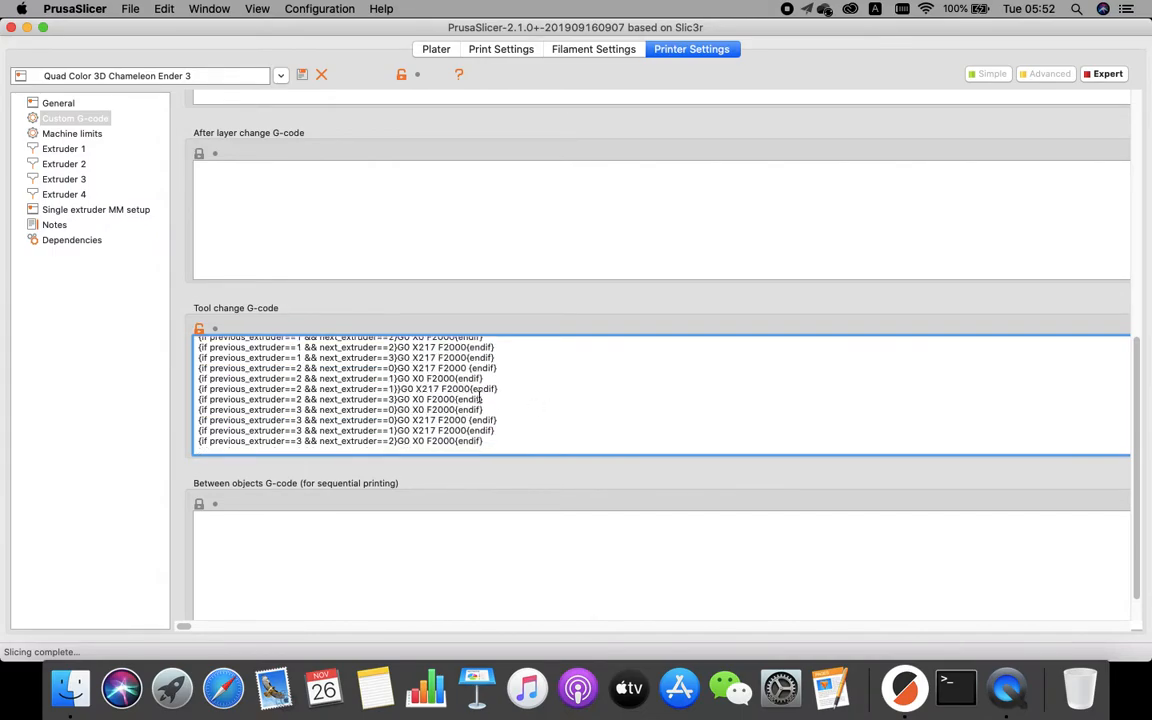
left_click_drag(484, 441, 113, 342)
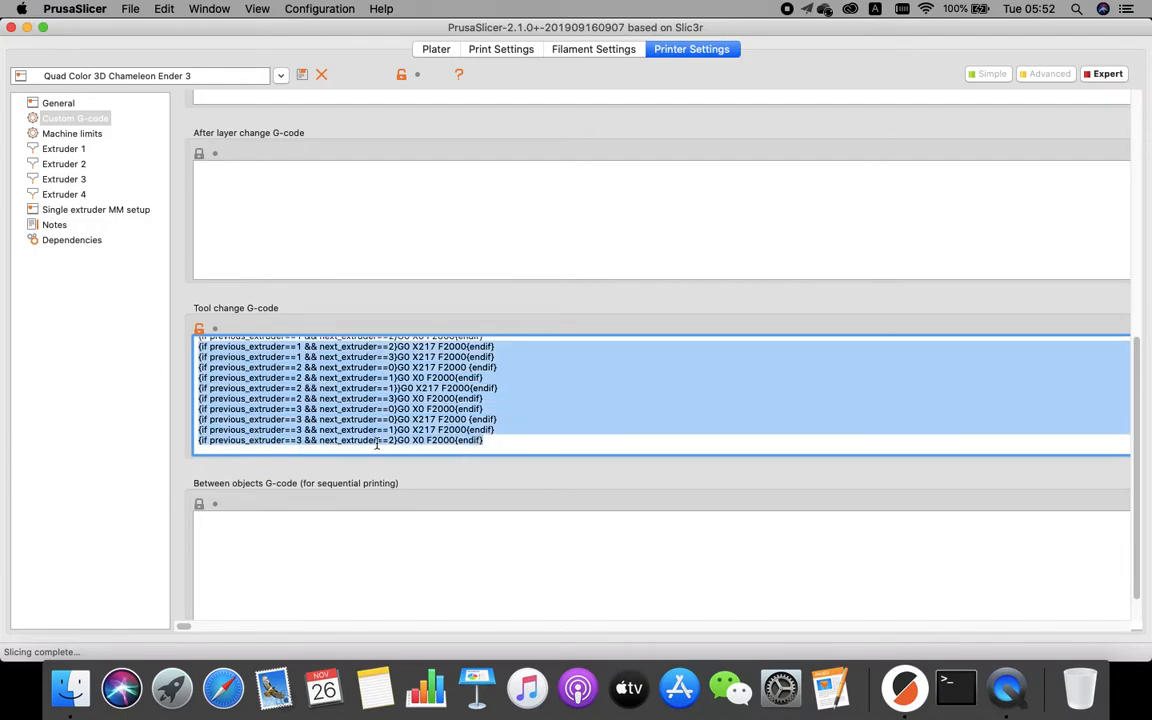
left_click(522, 411)
scroll(528, 410, "down", 3)
scroll(528, 410, "down", 1)
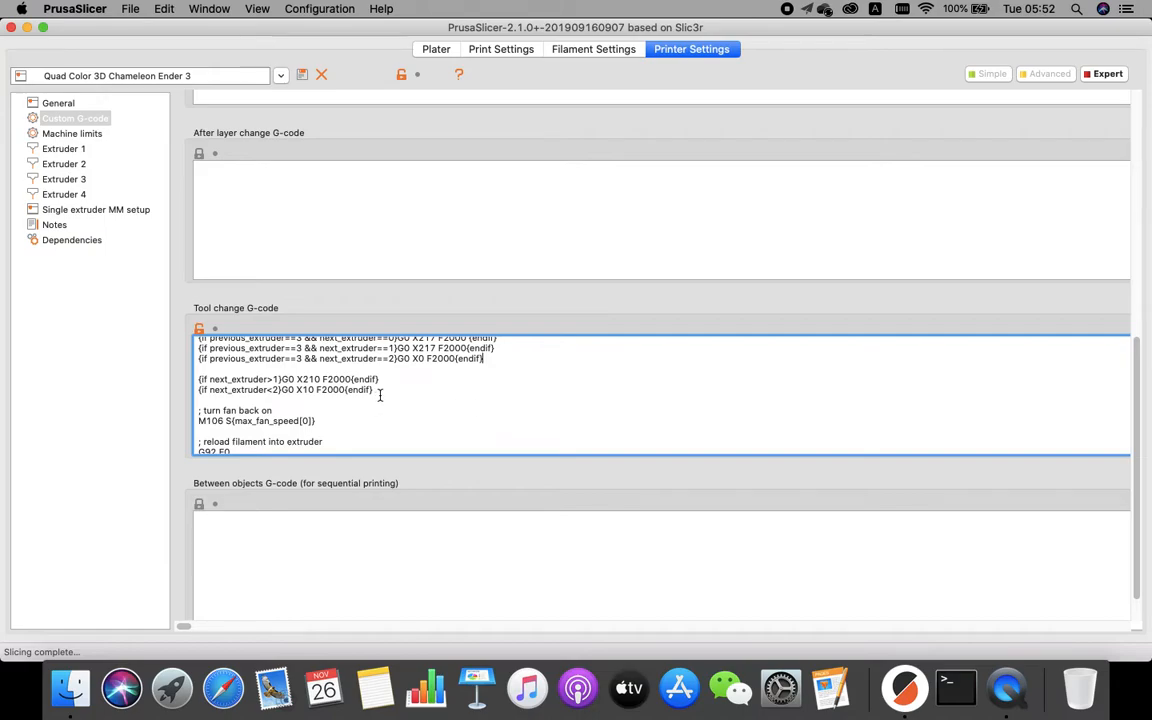
left_click_drag(381, 393, 138, 377)
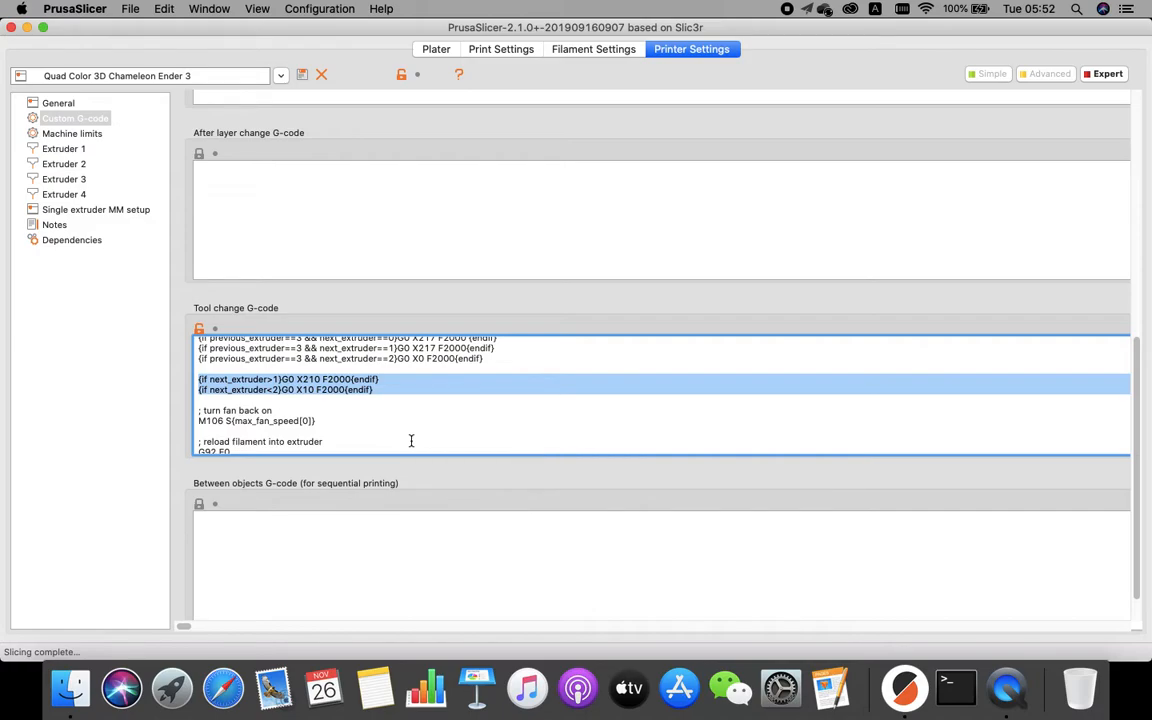
Re-enter X10 as the X coordinate in the next_extruder<2 move line.
double_click(309, 379)
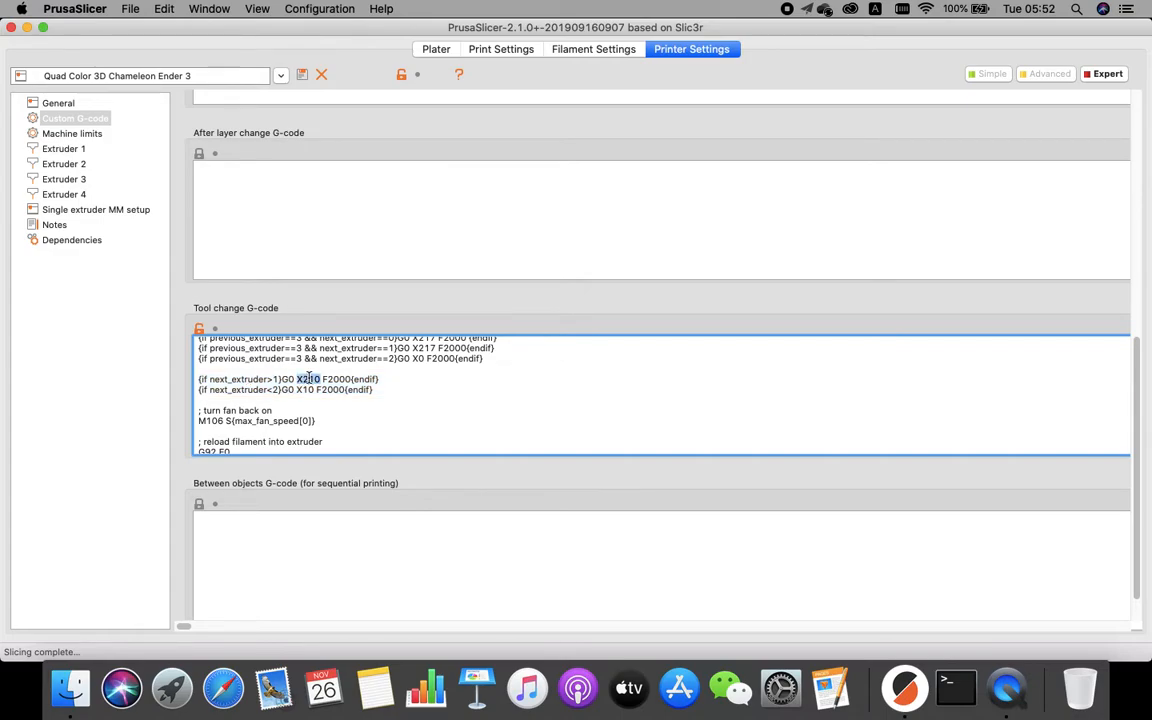
double_click(250, 390)
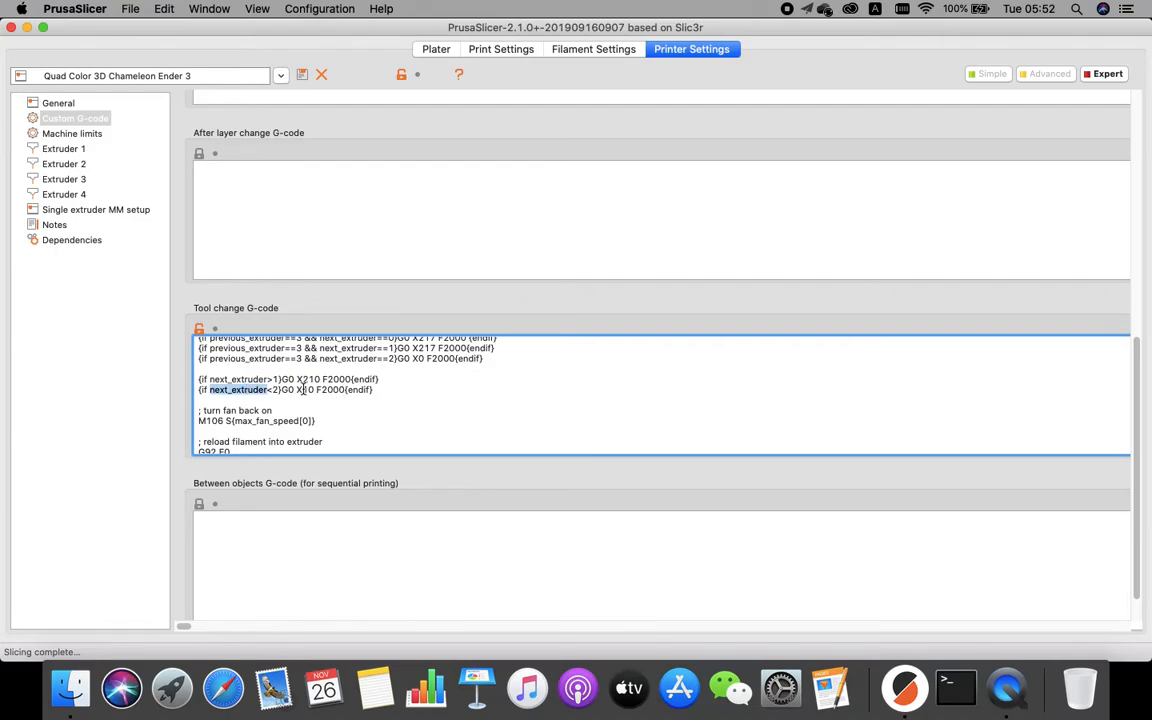
double_click(302, 390)
type("X10")
Examine the filament reload commands and the closing M117 tool message of the Tool change G-code.
scroll(514, 400, "down", 1)
scroll(514, 400, "down", 3)
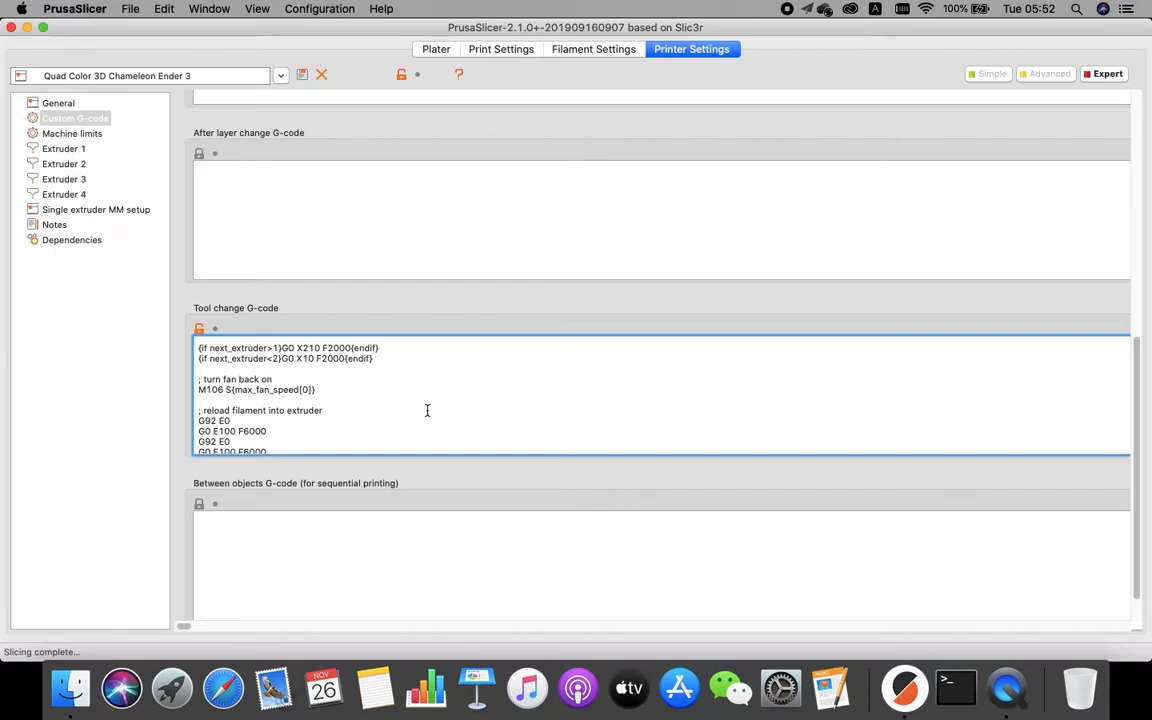
scroll(442, 409, "down", 5)
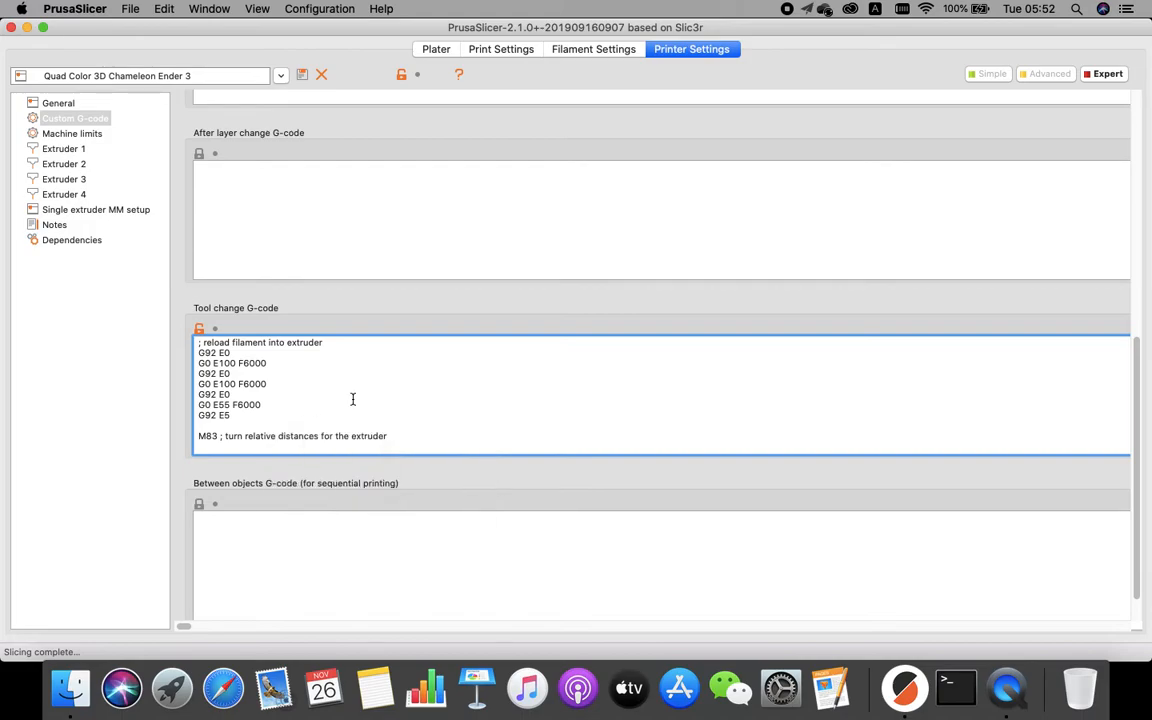
scroll(506, 417, "down", 3)
left_click_drag(393, 407, 115, 403)
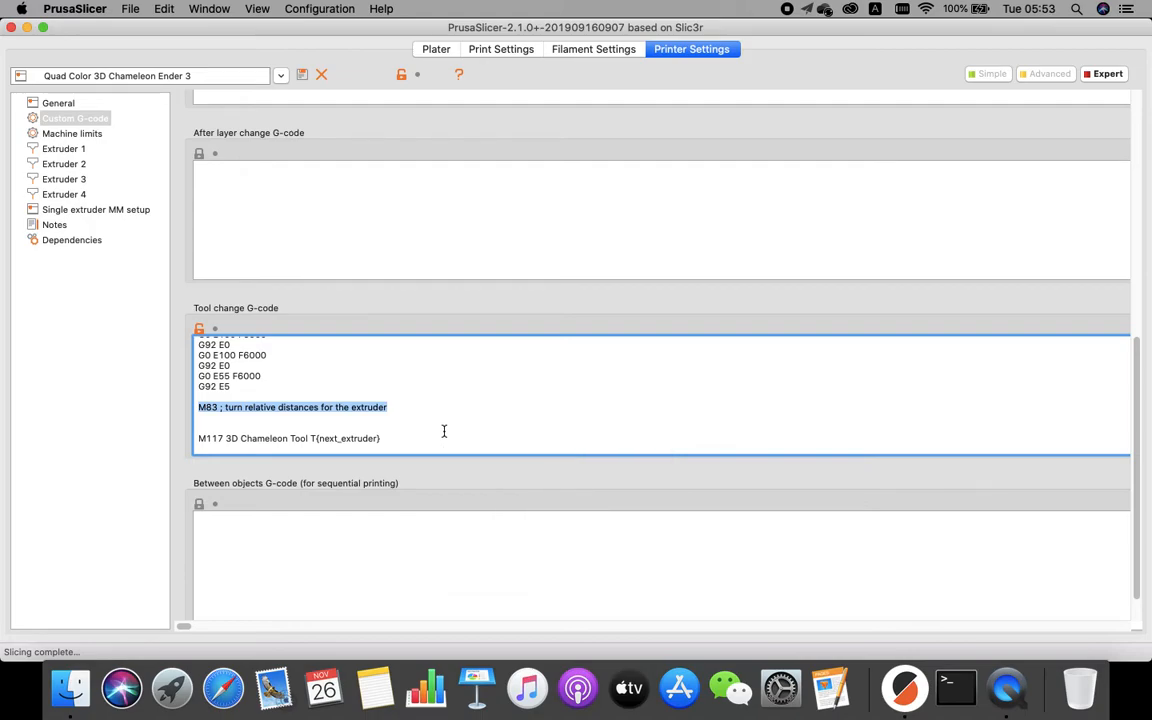
left_click_drag(383, 437, 149, 431)
left_click_drag(350, 404, 546, 379)
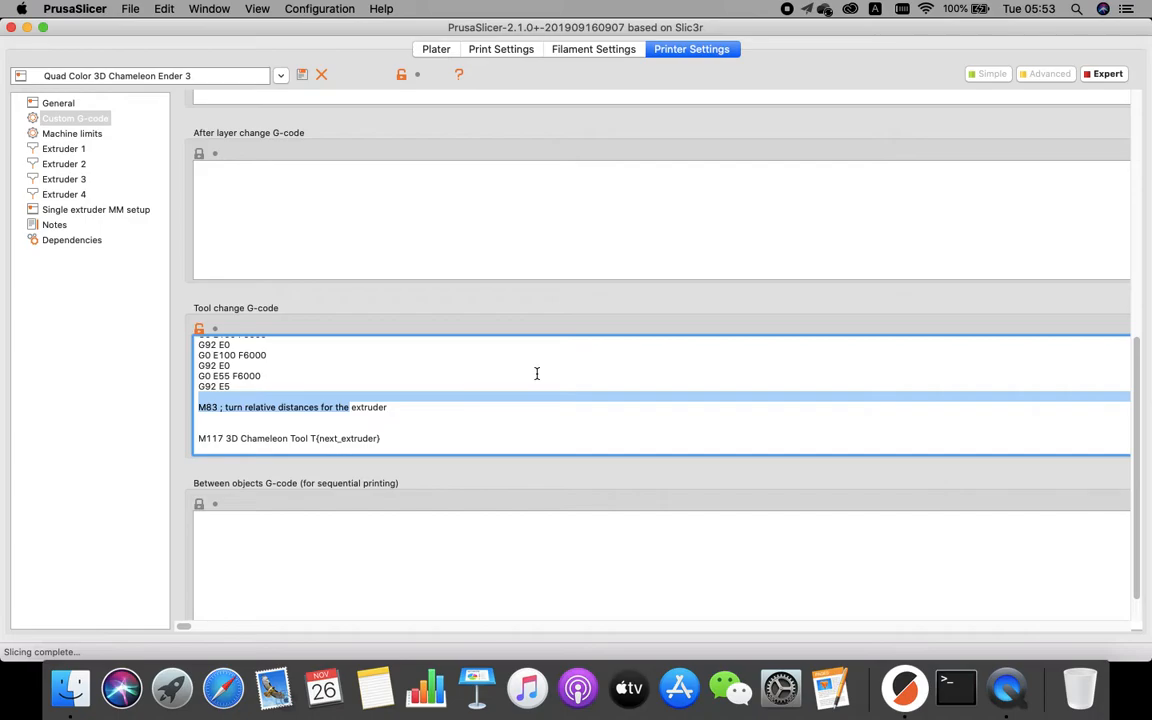
Open the Extruder 1 page and review its retraction settings, including Lift Z and Extra length on restart.
left_click(63, 150)
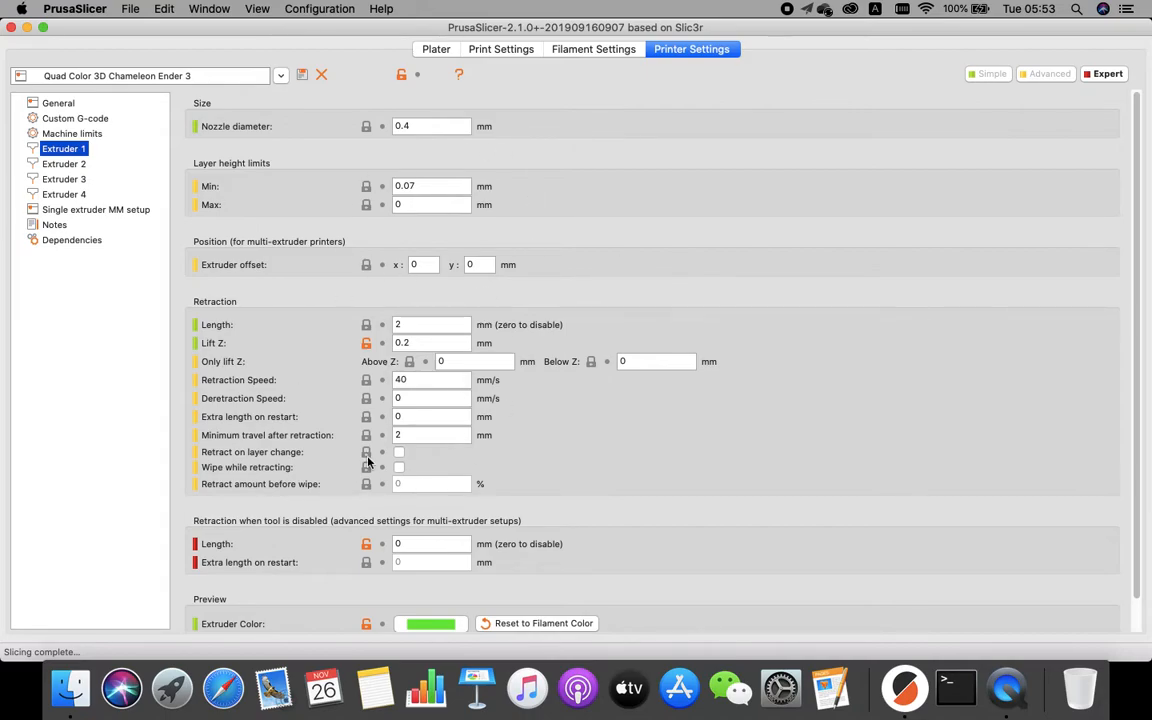
mouse_move(368, 461)
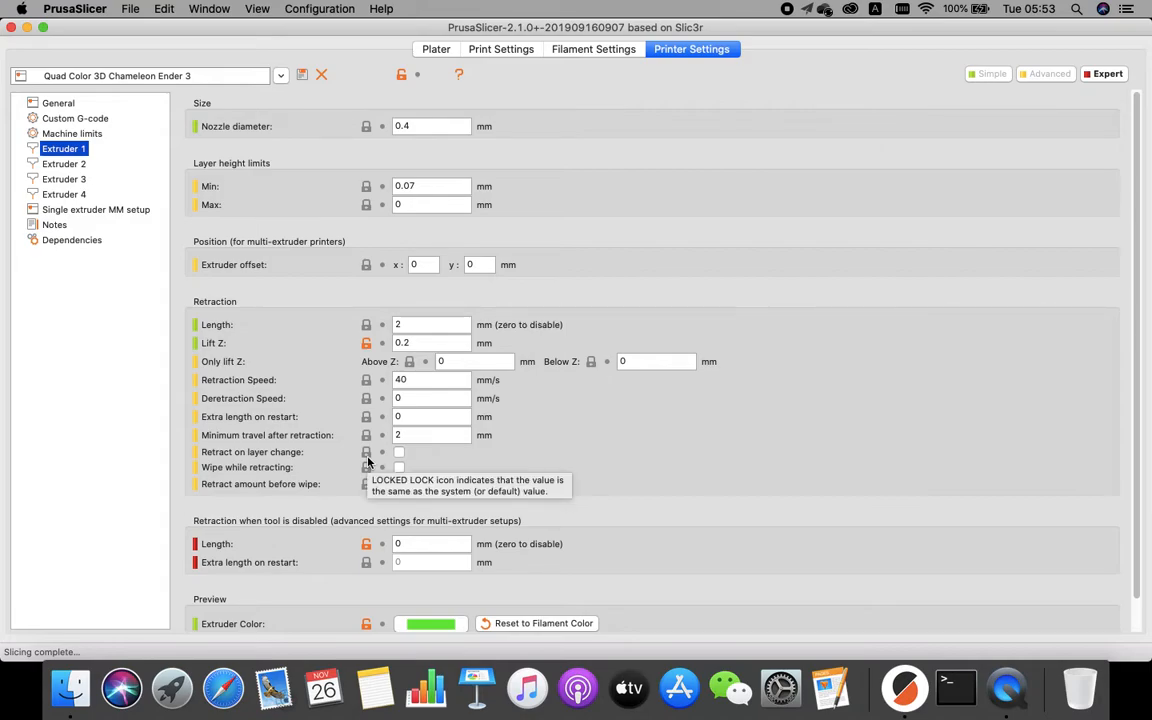
left_click(425, 343)
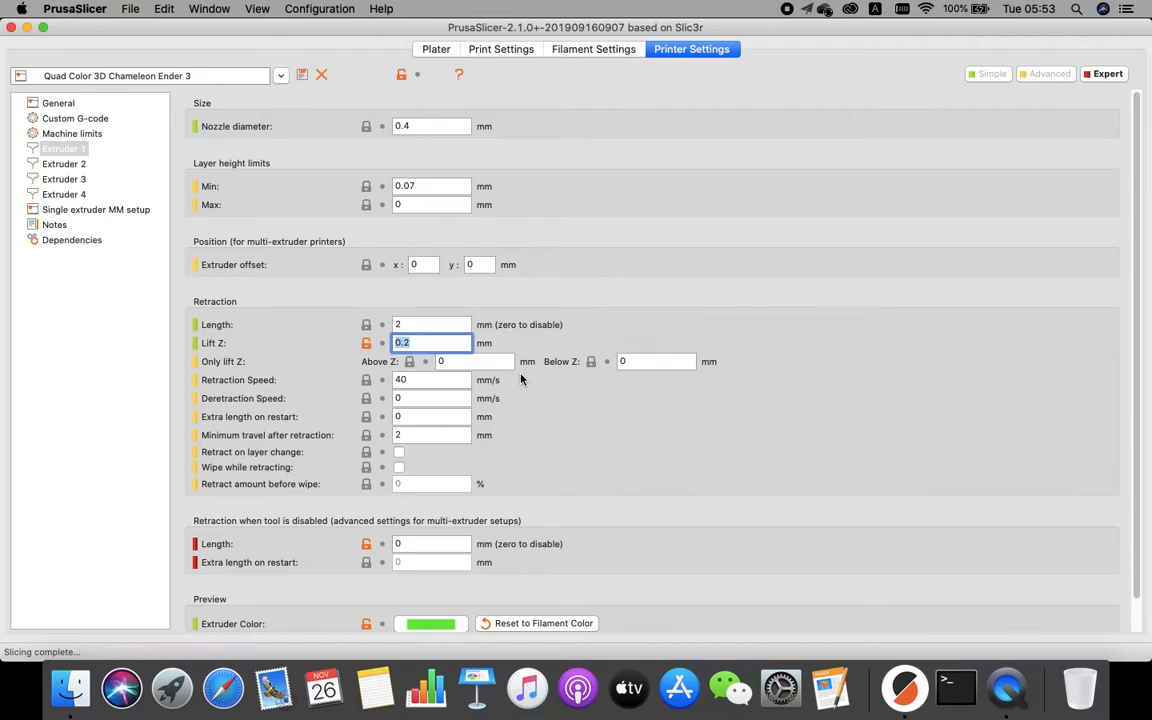
left_click(407, 418)
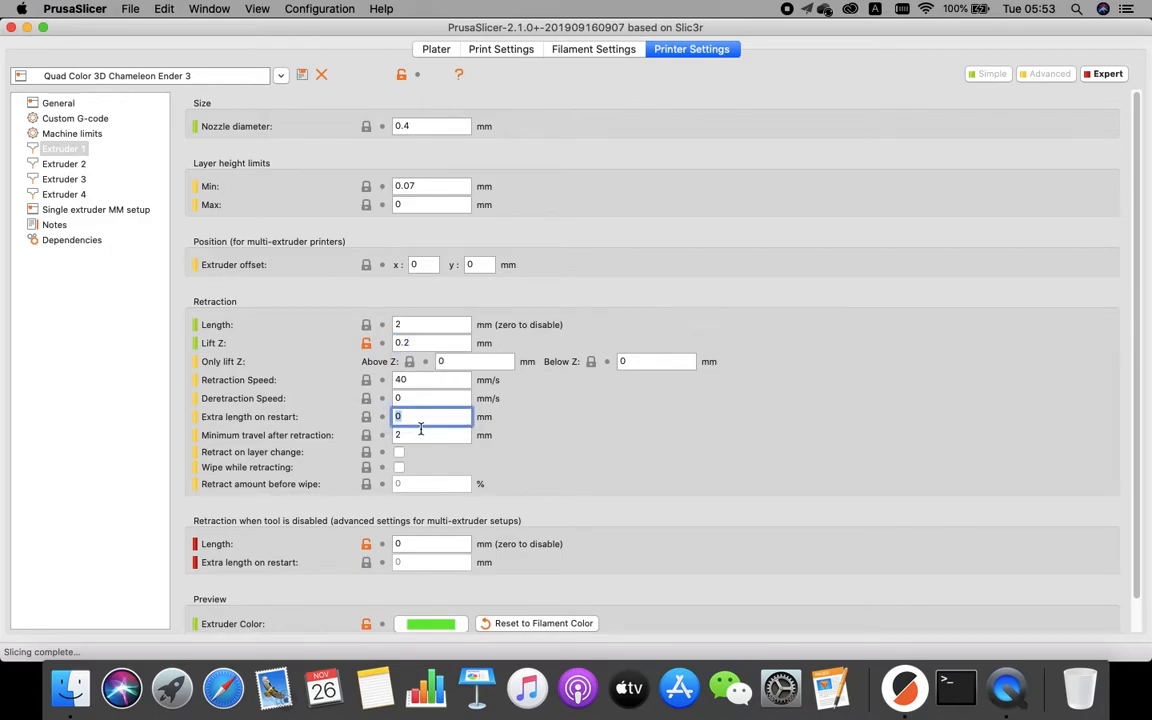
Review the Single extruder MM setup parameters: cooling tube position and length, filament parking position and extra loading distance.
left_click(100, 211)
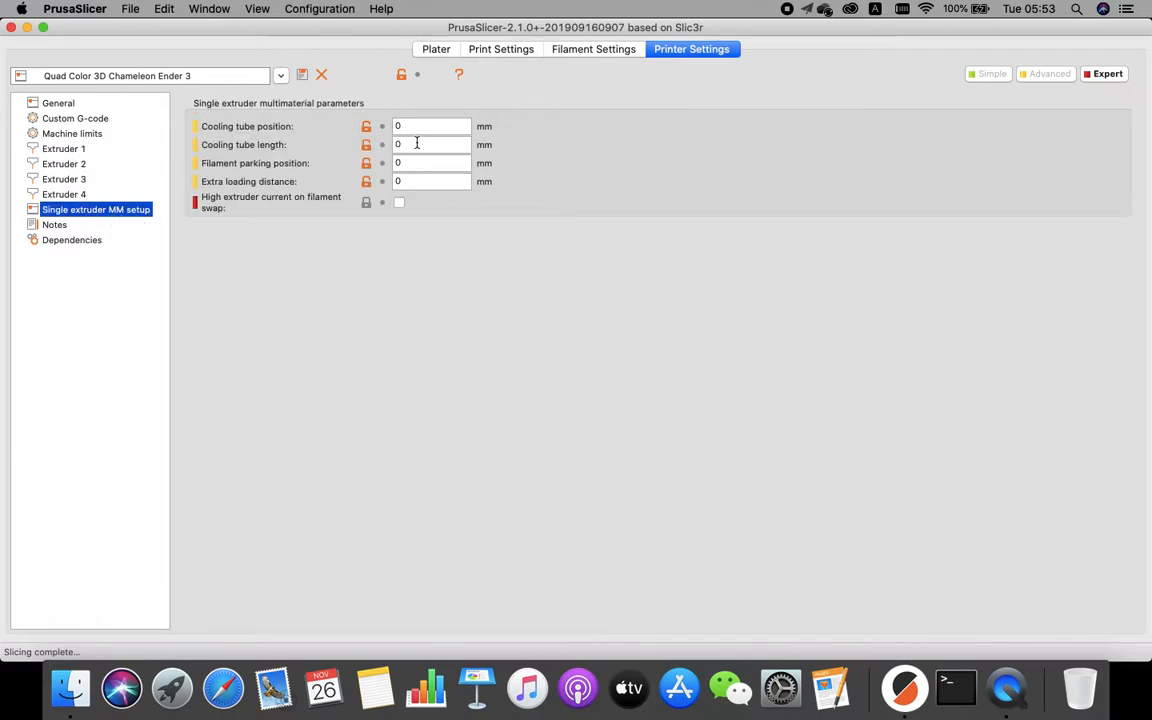
left_click_drag(406, 127, 363, 186)
left_click(491, 264)
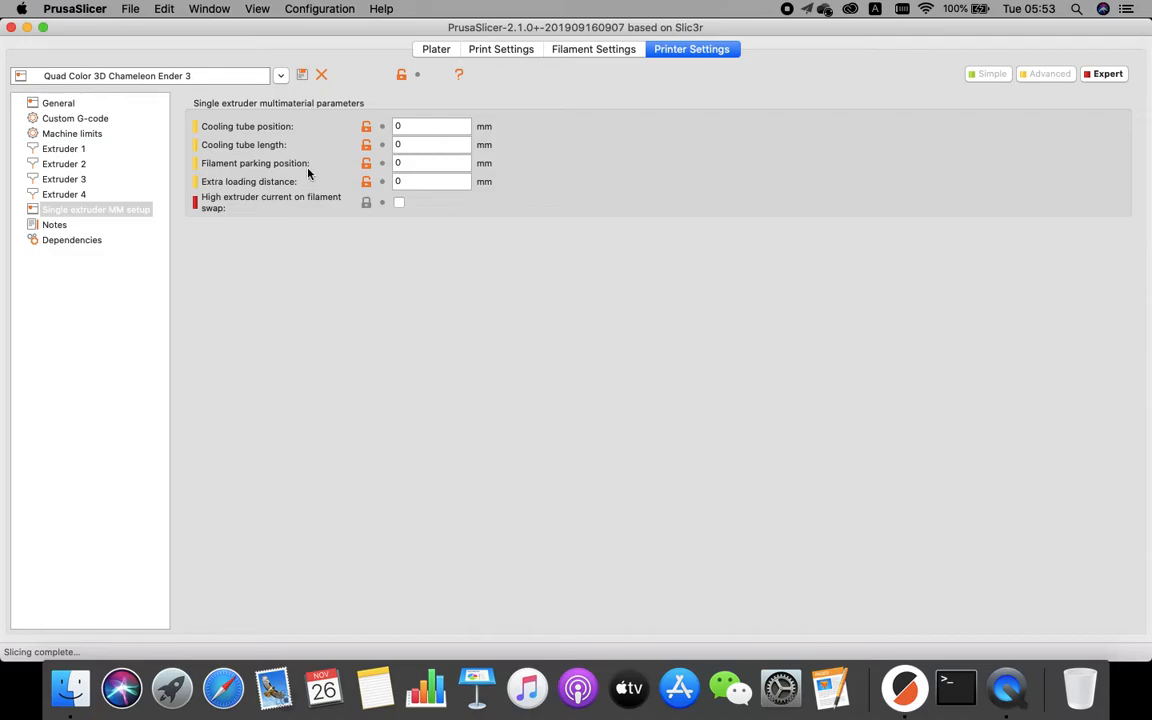
left_click(64, 148)
left_click(80, 209)
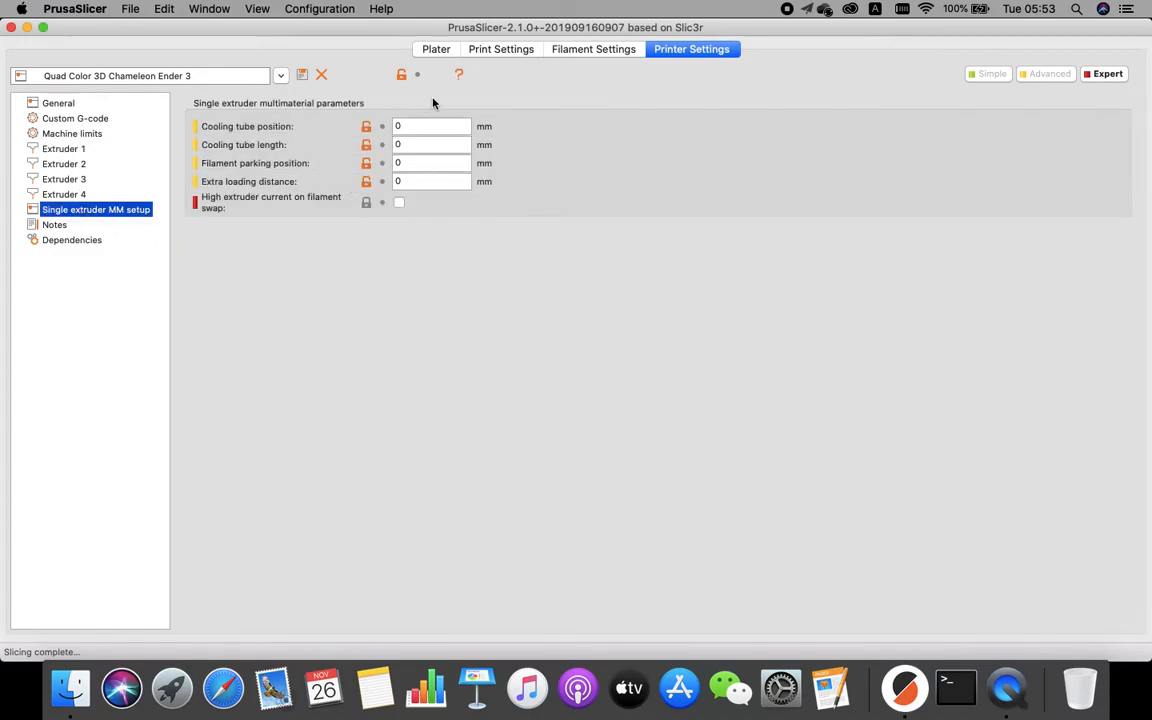
left_click(437, 125)
key("Tab")
key("Tab")
key("Tab")
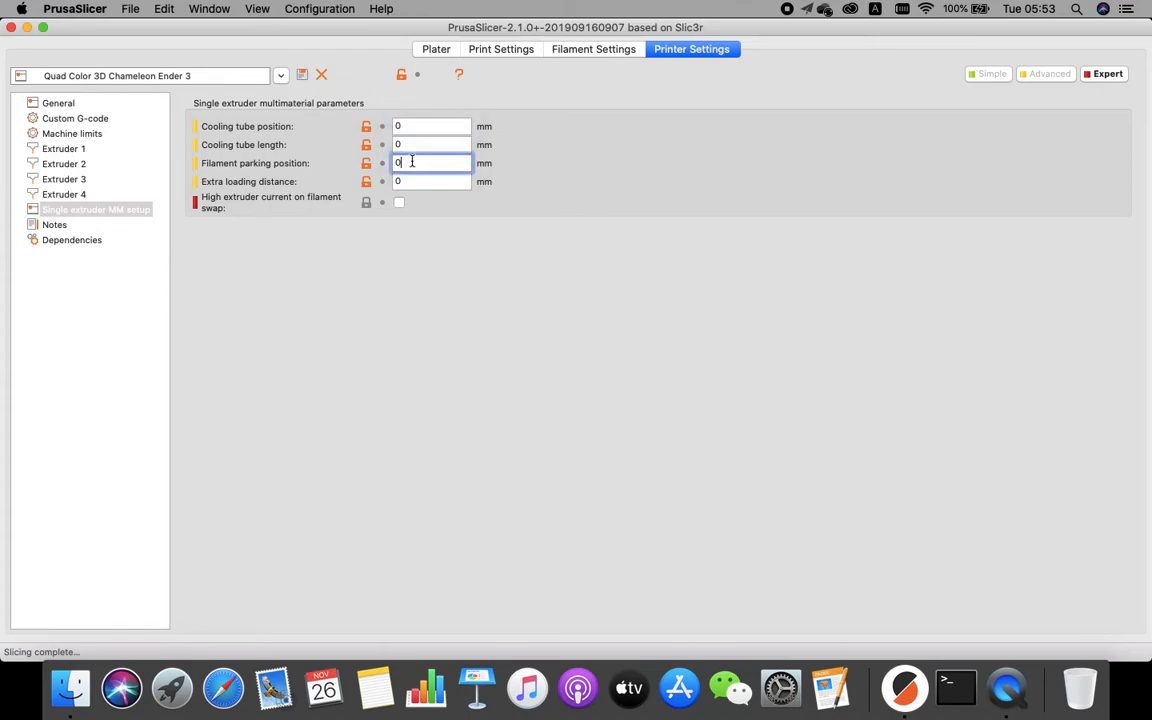
left_click(422, 302)
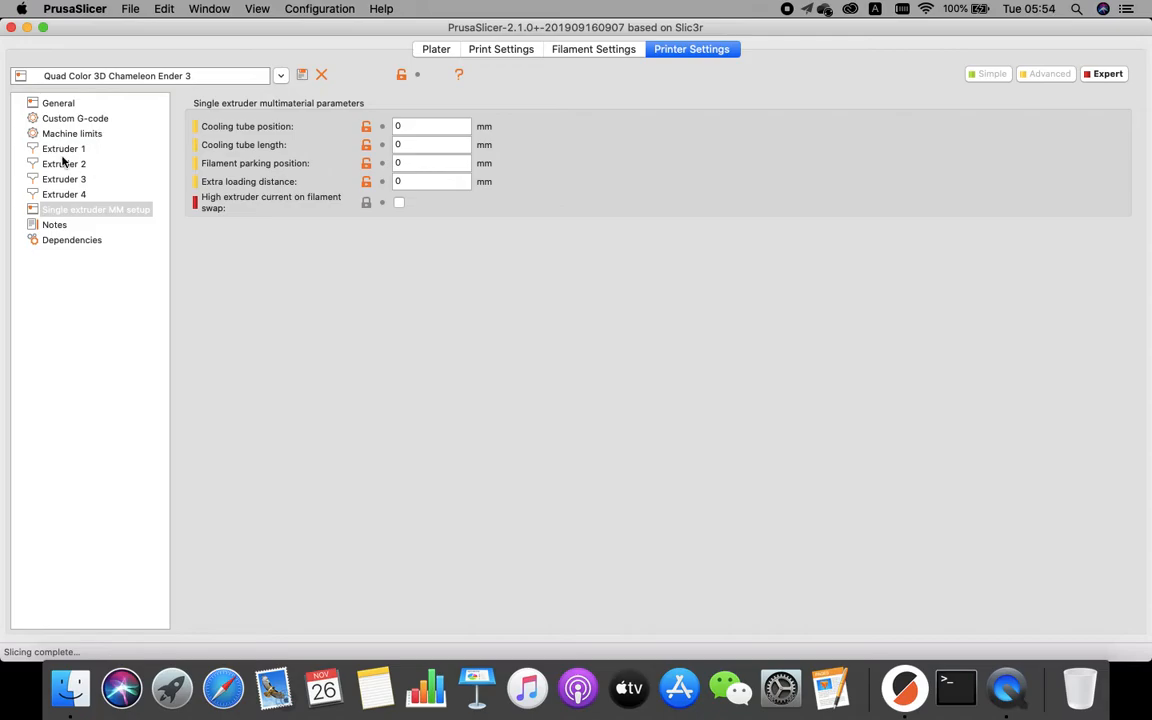
Examine the ramming, cooling and retraction moves in the Tool change G-code.
left_click(69, 120)
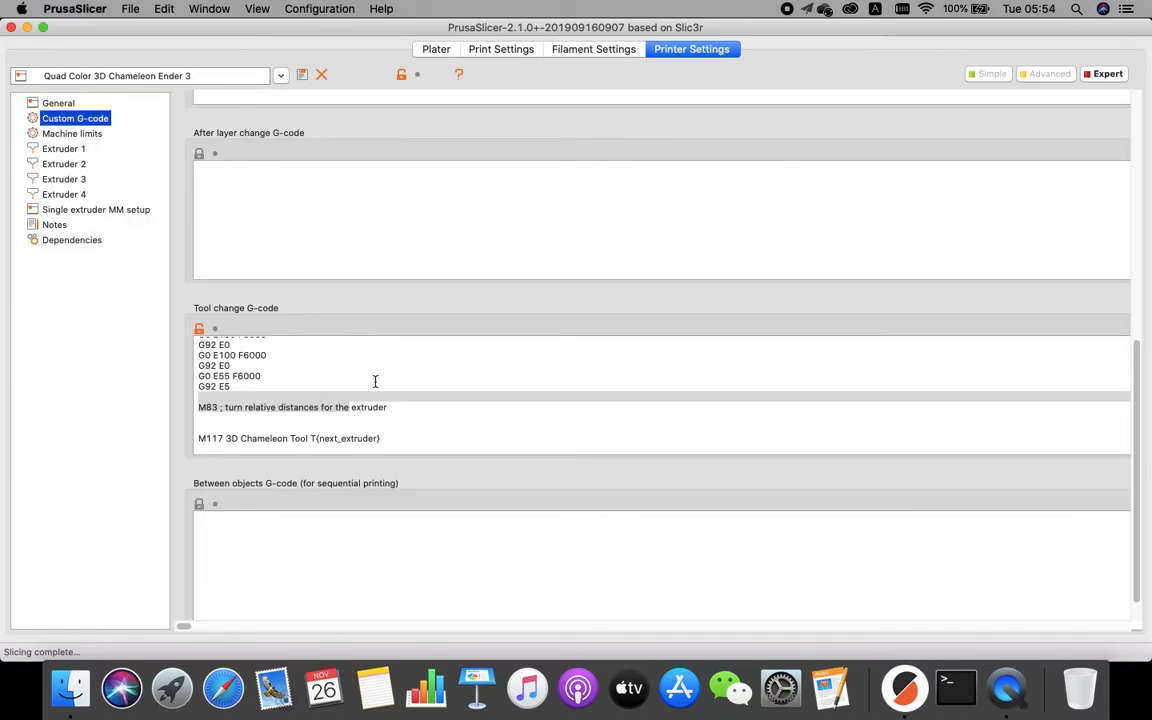
scroll(362, 377, "up", 10)
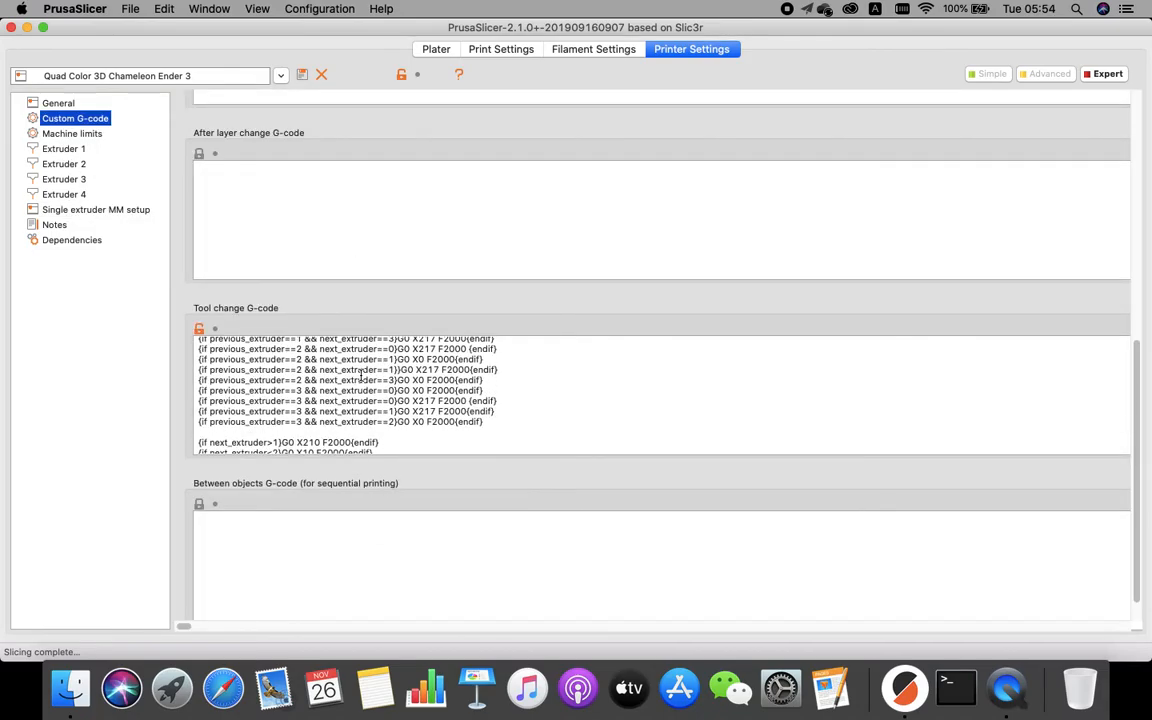
scroll(357, 372, "down", 5)
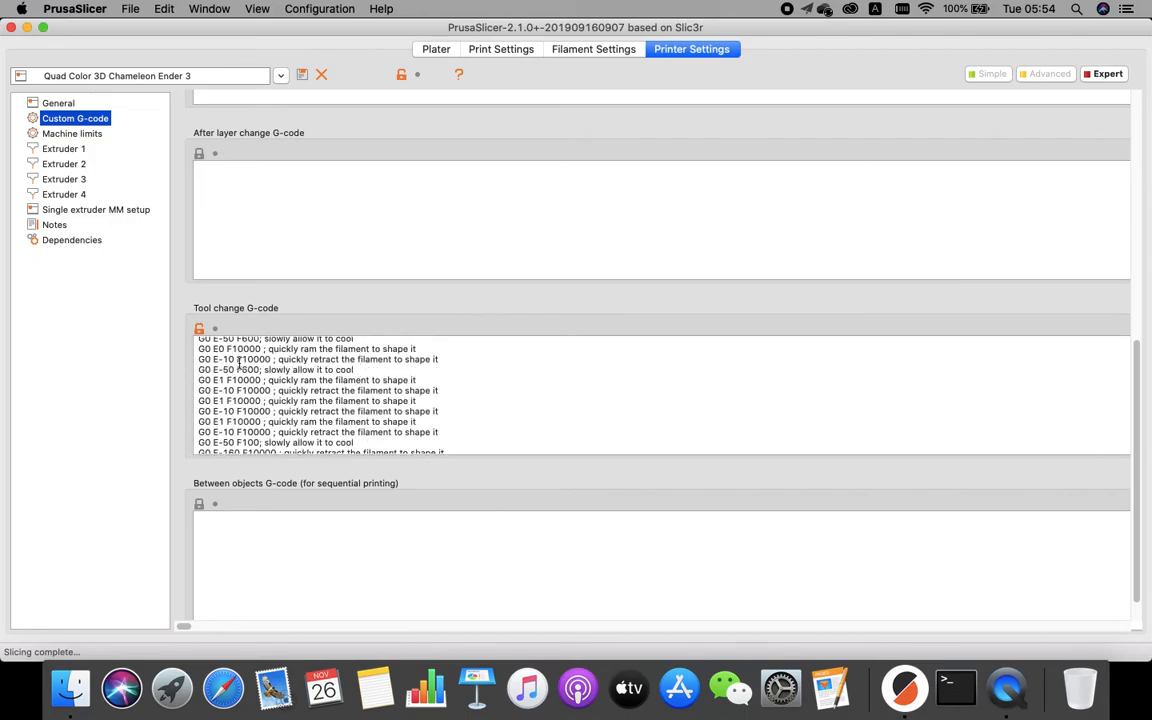
scroll(216, 366, "up", 2)
left_click_drag(198, 360, 390, 440)
left_click(70, 209)
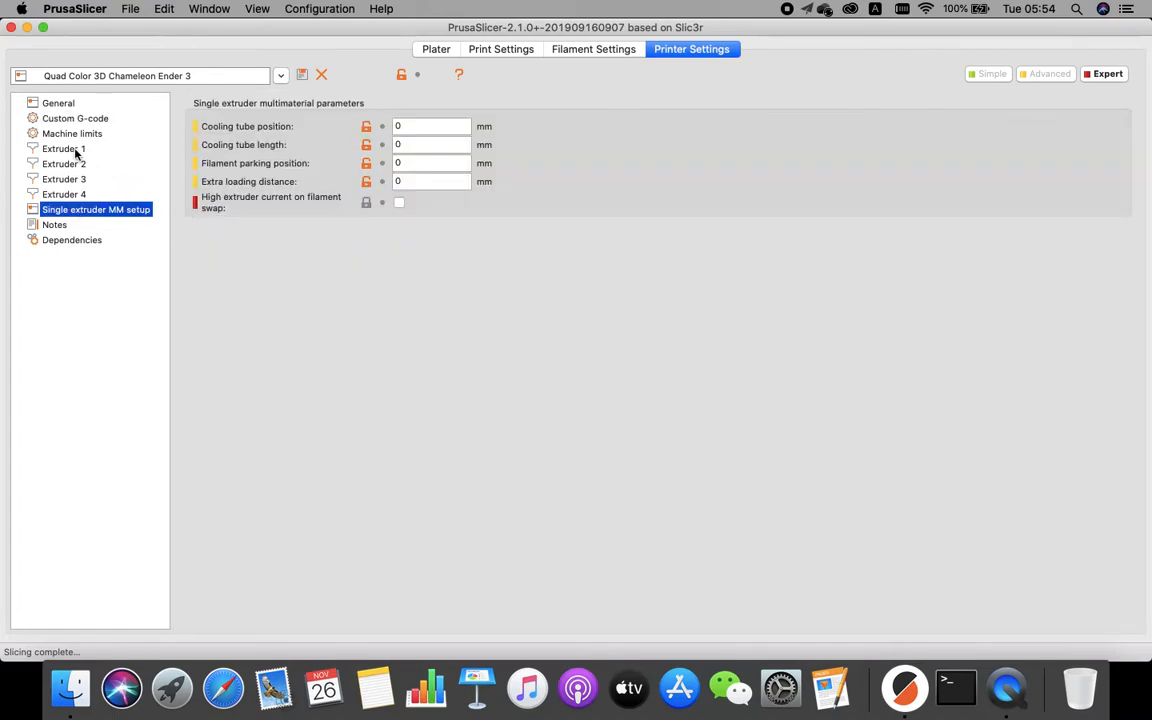
left_click(75, 118)
left_click(370, 381)
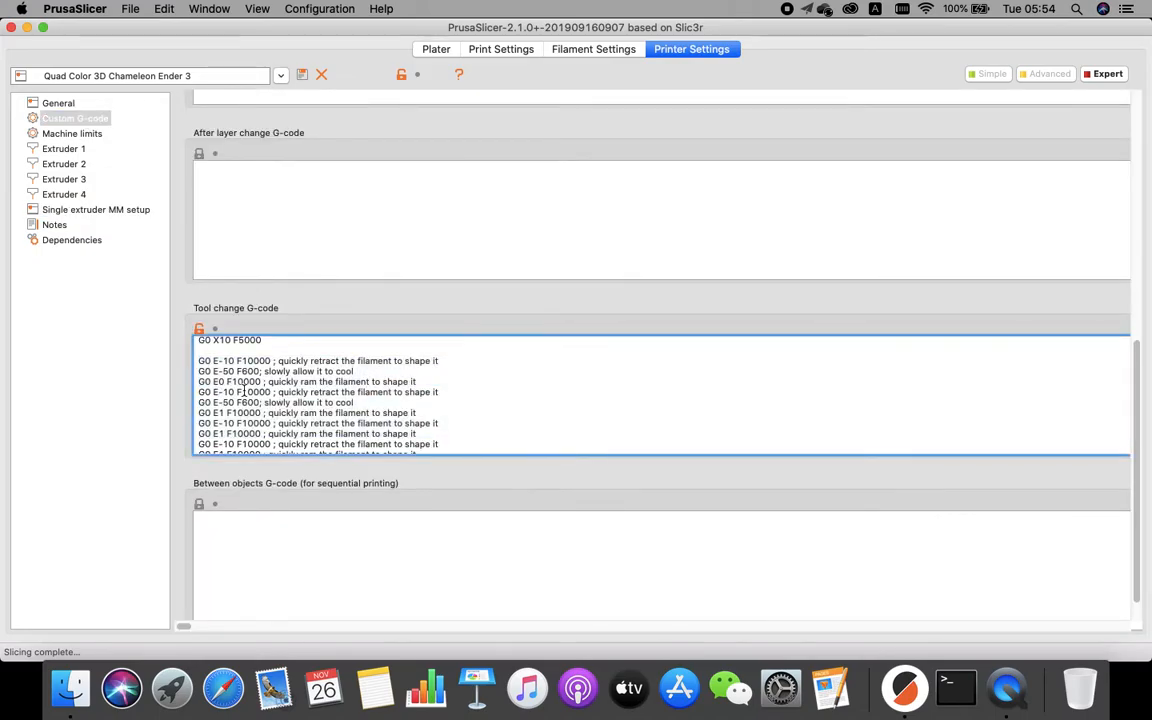
Review the printer's General page, including the extruder count and Single Extruder Multi Material option.
left_click(99, 210)
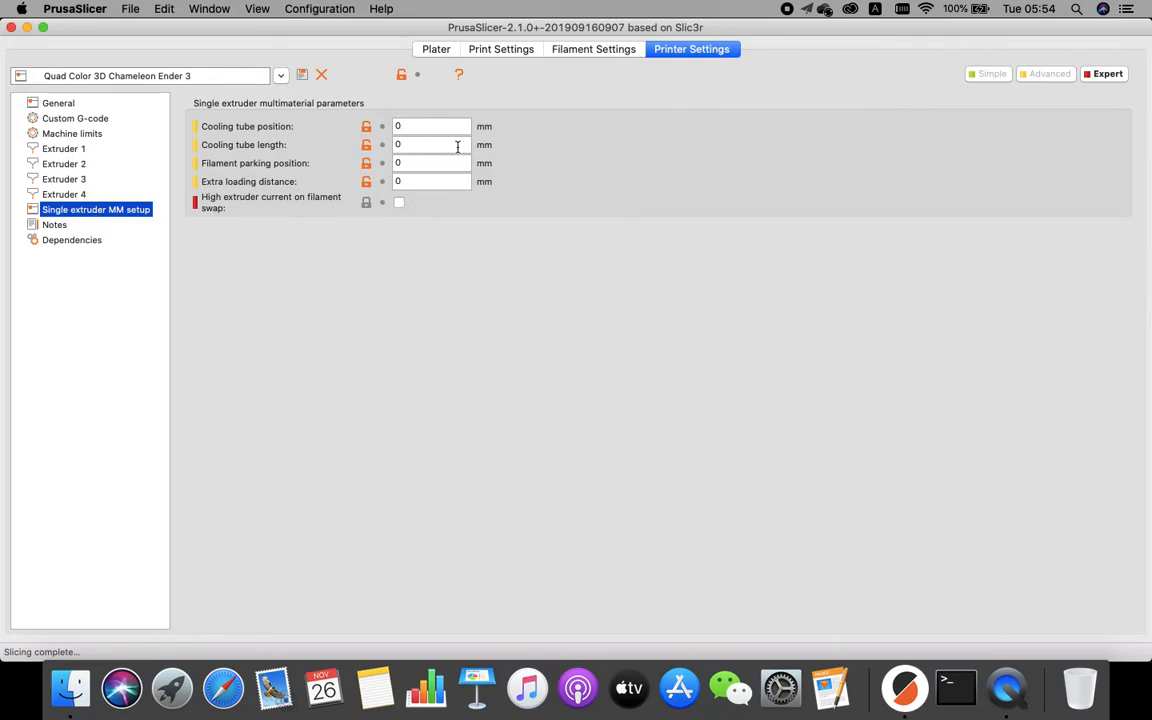
left_click(56, 104)
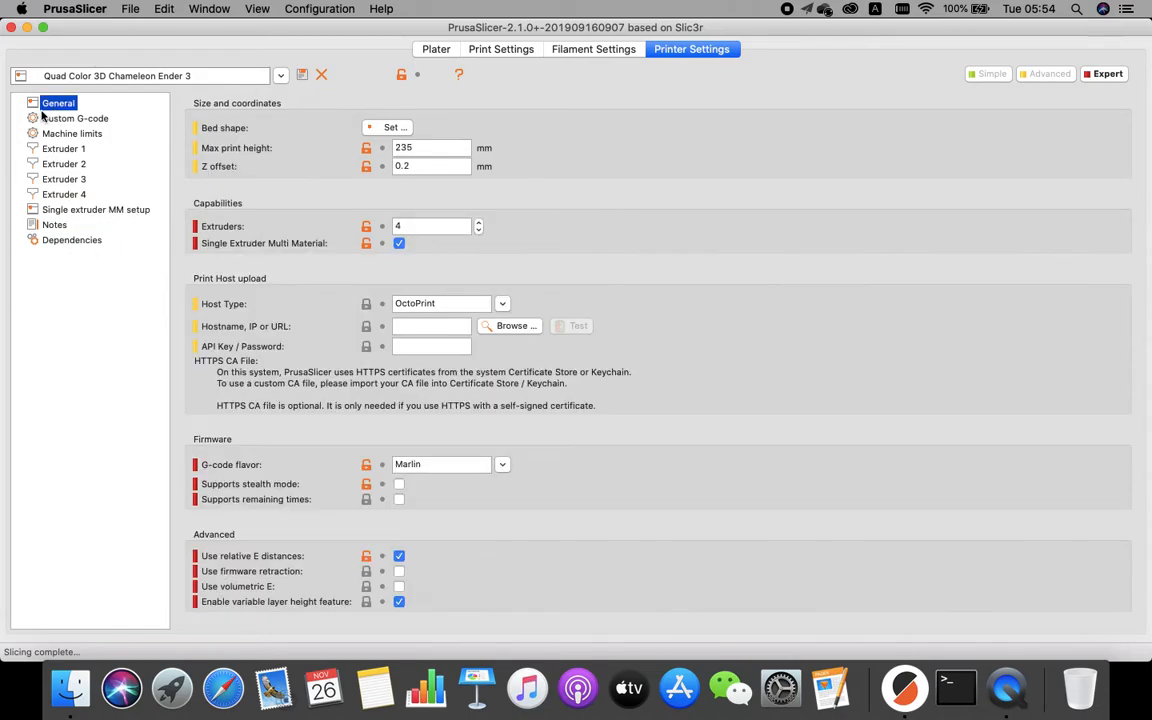
left_click(437, 50)
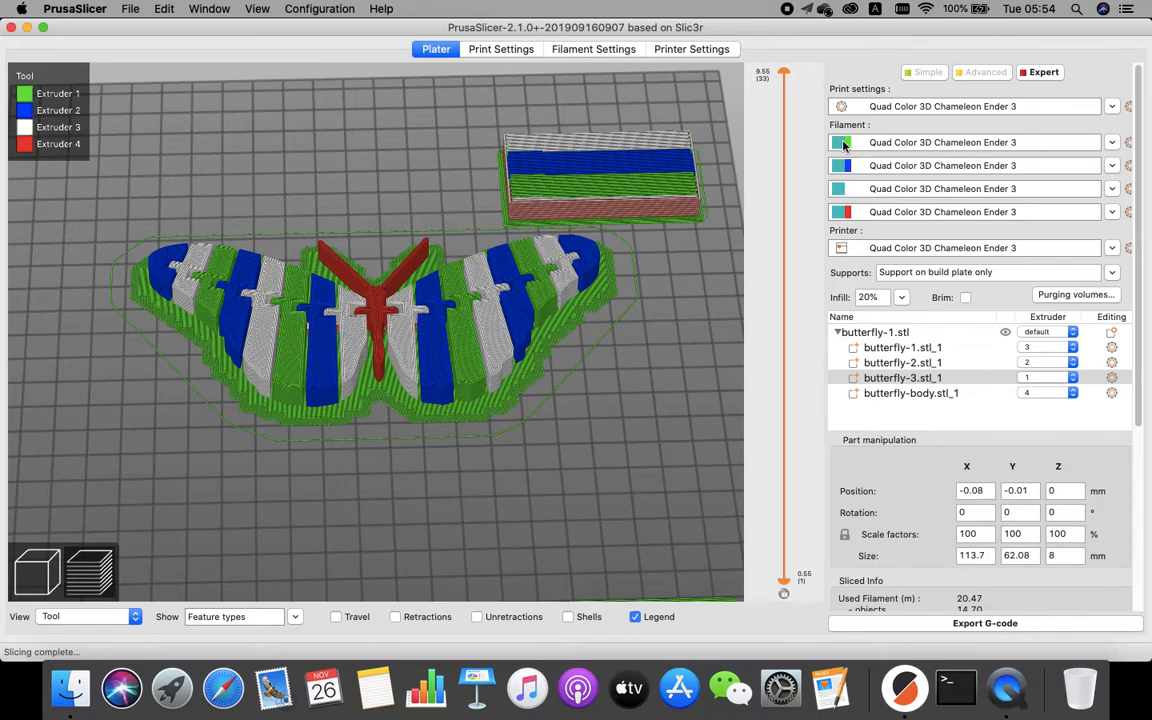
Open the first filament's settings and review its toolchange parameters and temperatures.
left_click(1128, 144)
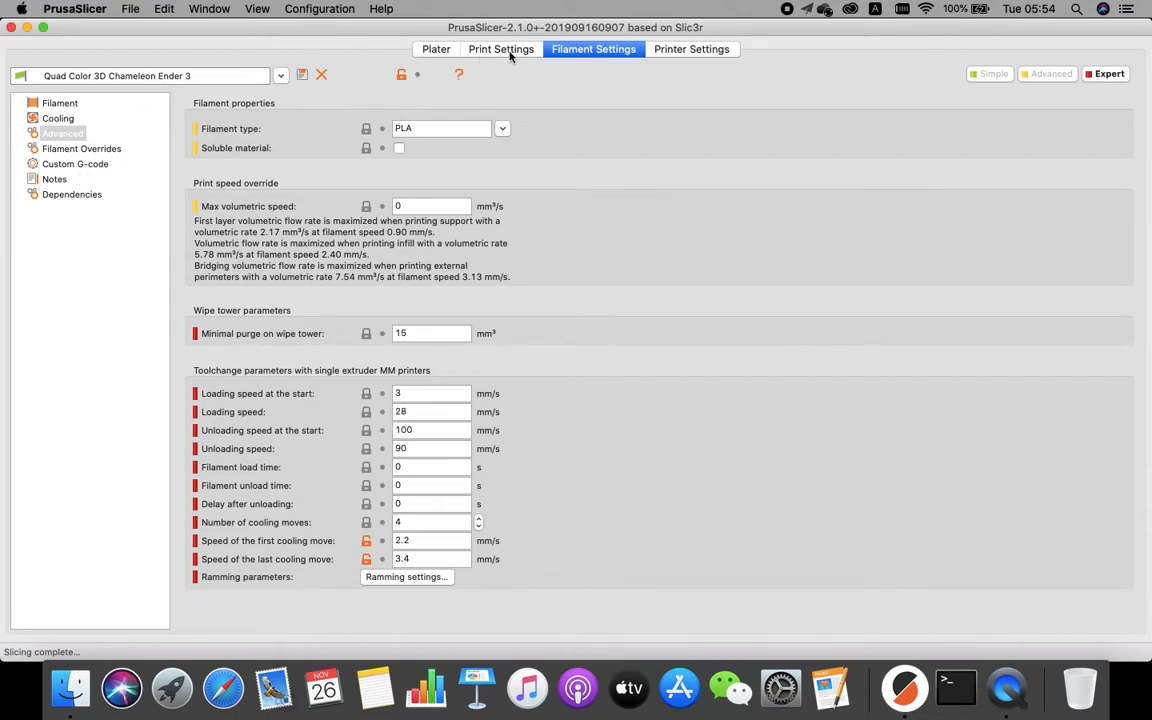
left_click(52, 103)
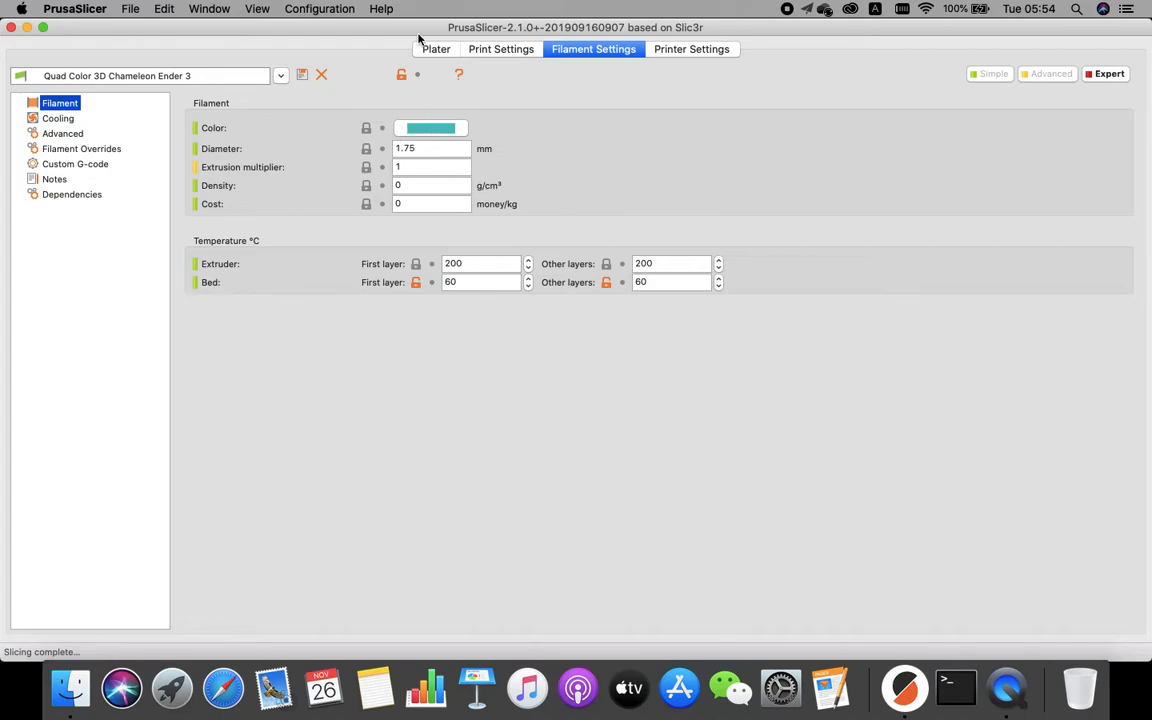
left_click(449, 55)
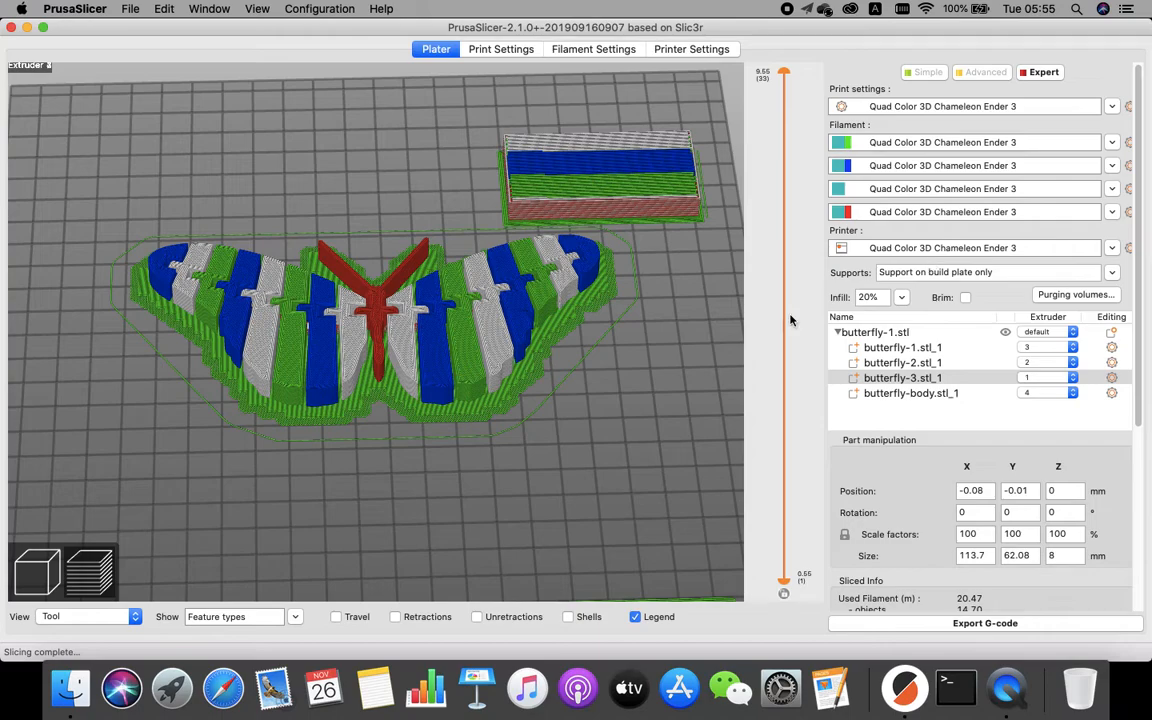
Open the Purging volumes dialog, review the unloaded and loaded volumes for each tool, and cancel it.
left_click(1075, 294)
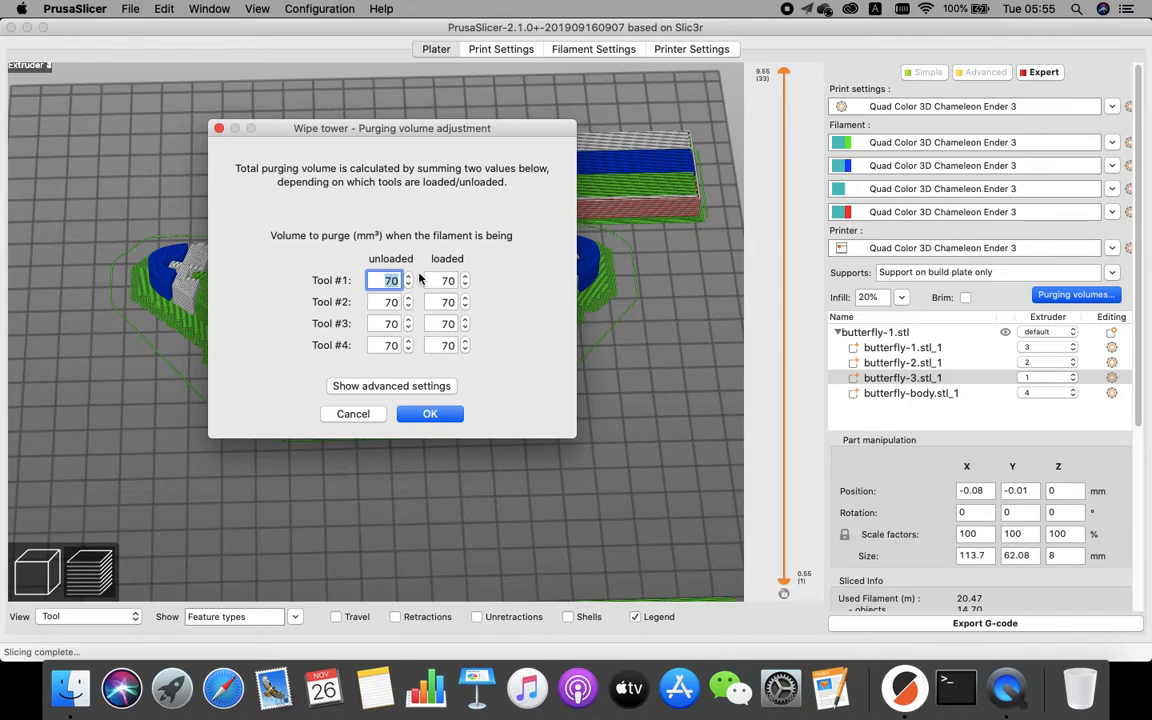
left_click_drag(346, 122, 756, 156)
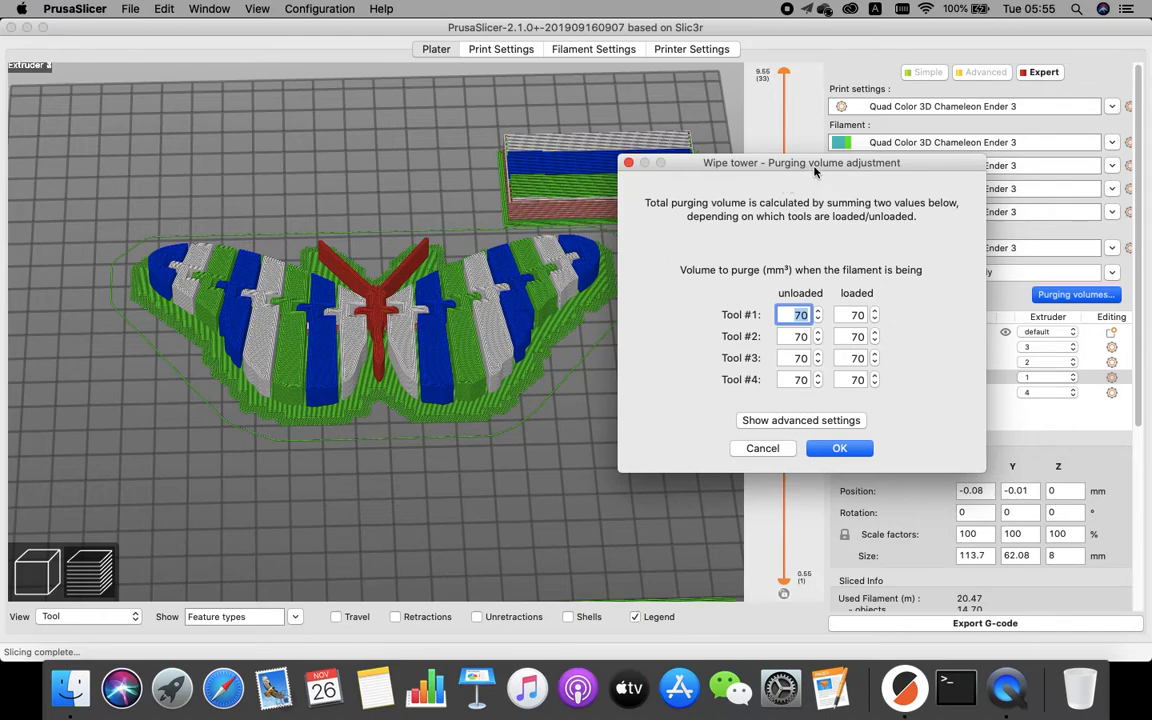
left_click_drag(730, 157, 637, 146)
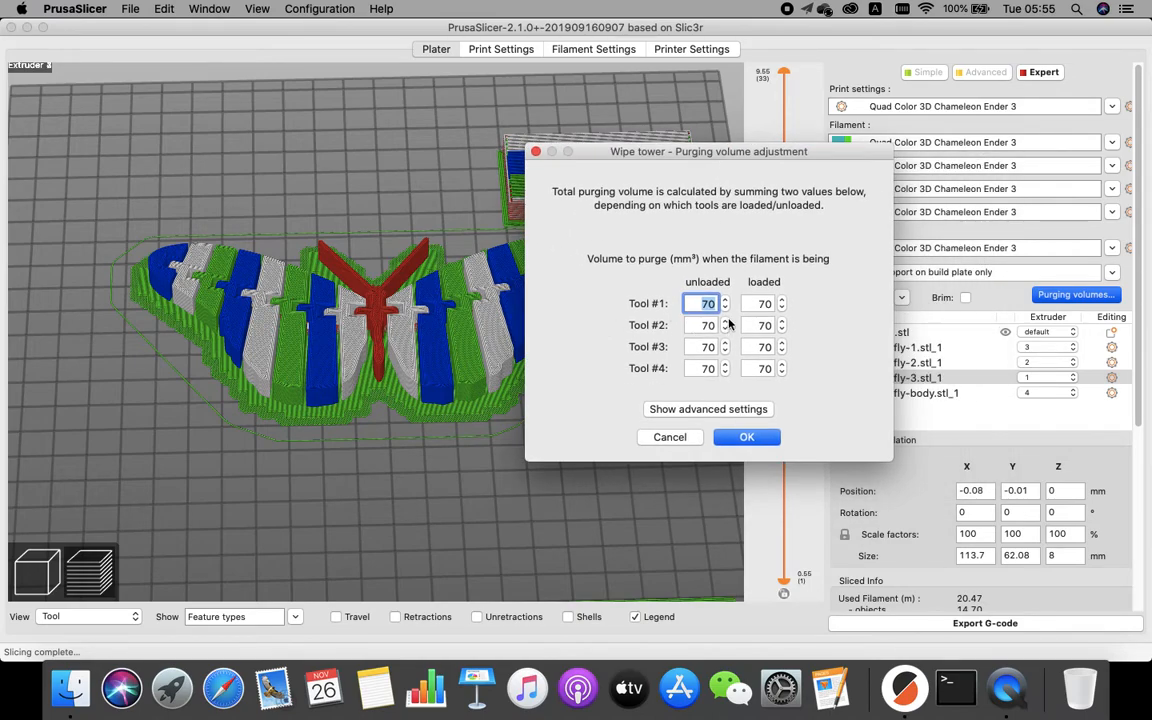
left_click(767, 303)
left_click(706, 303)
left_click_drag(777, 152, 676, 295)
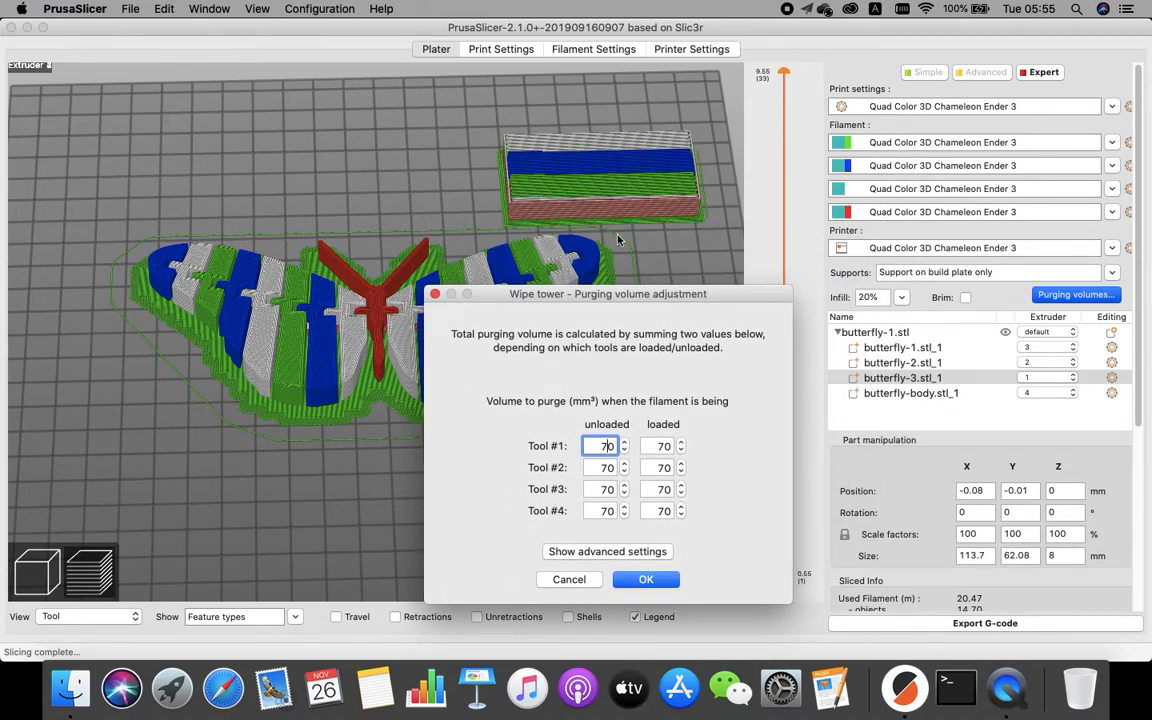
left_click_drag(613, 301, 855, 126)
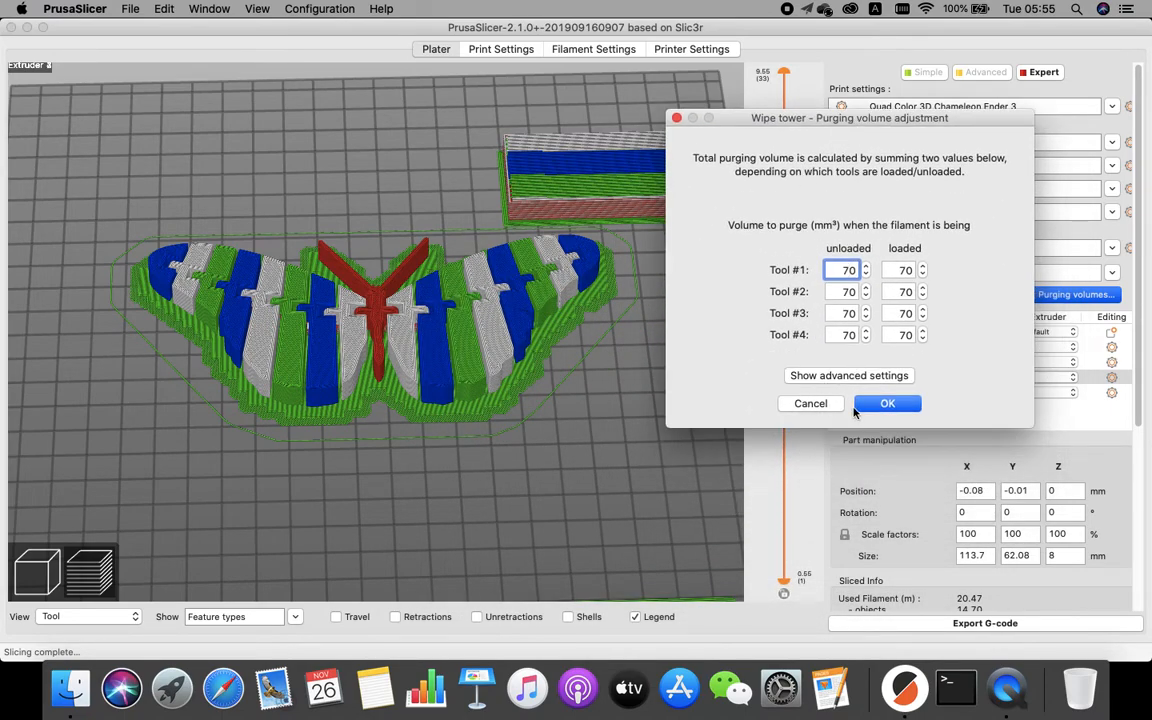
left_click(810, 404)
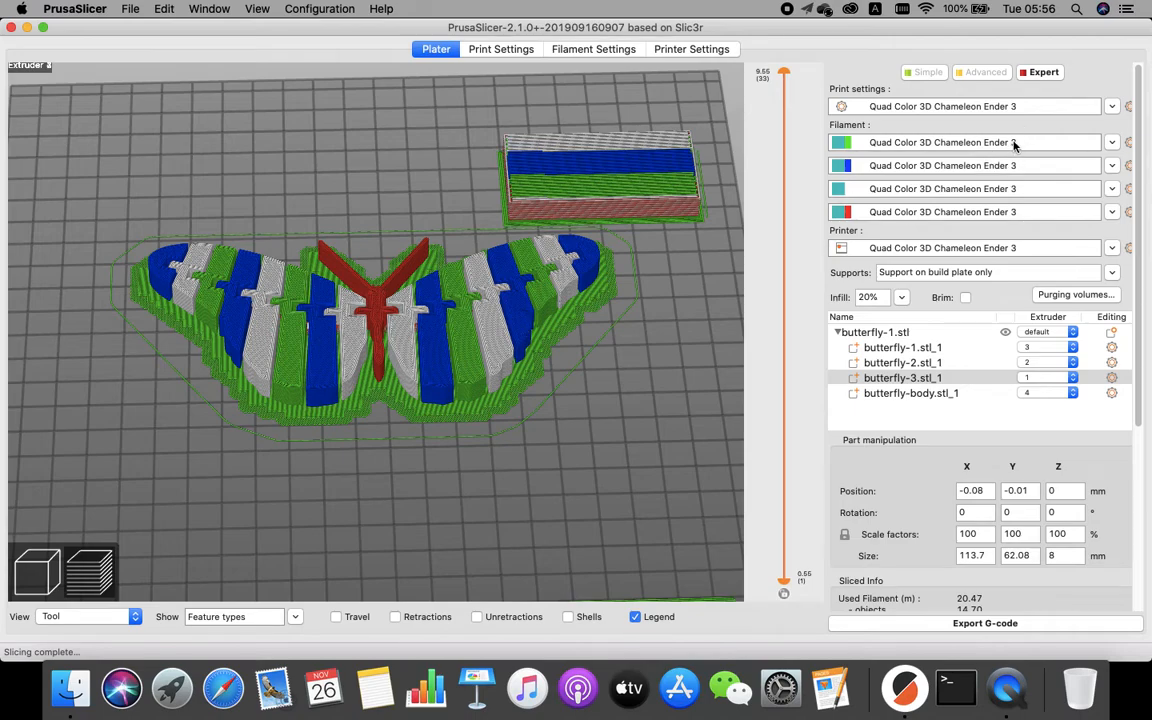
Assign butterfly-1.stl_1 to extruder 1 and butterfly-body.stl_1 to extruder 2, then slice.
left_click(1049, 347)
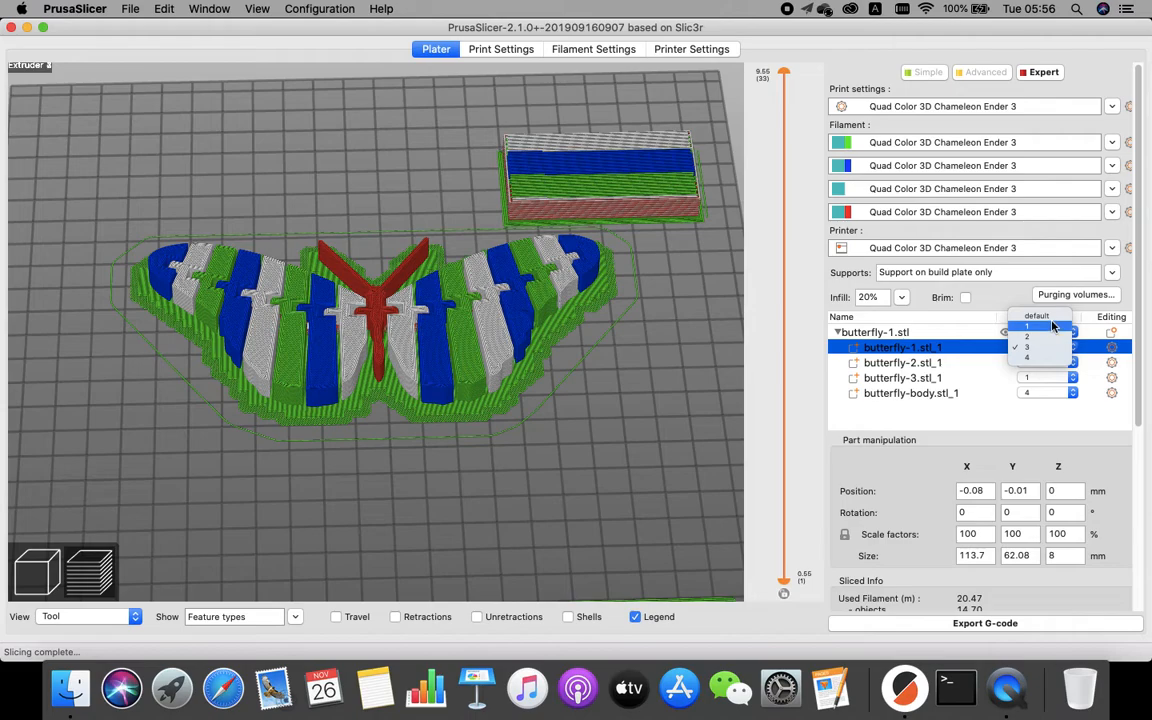
left_click(1030, 326)
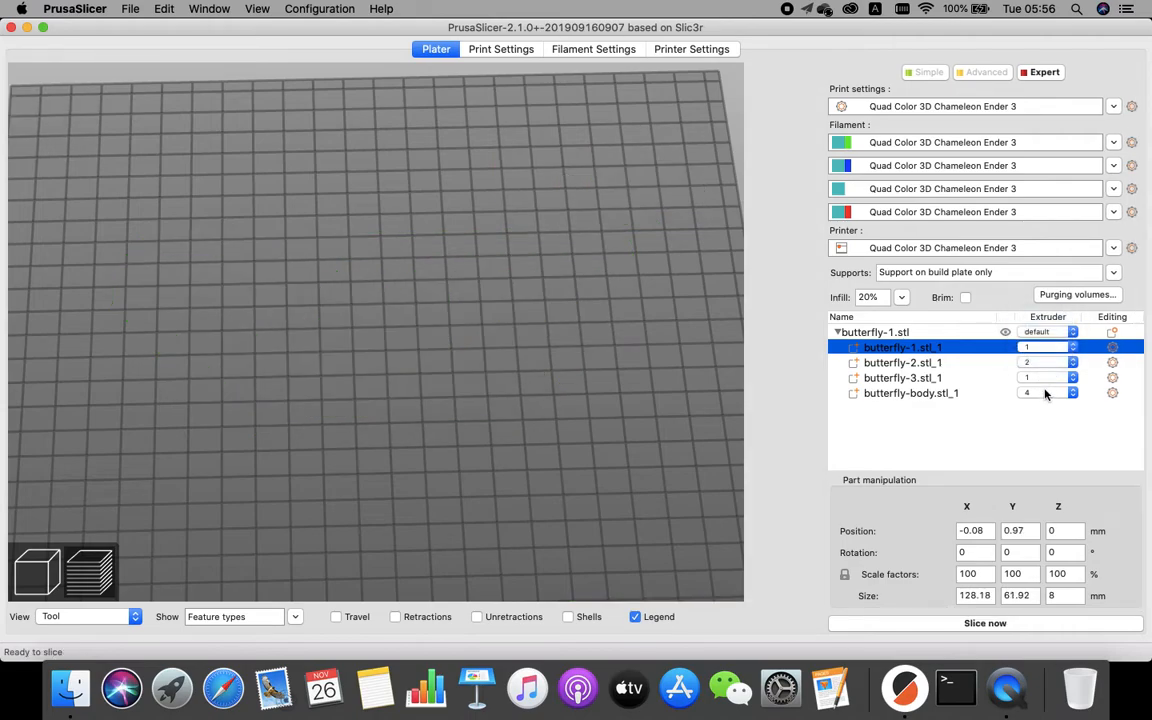
left_click(1045, 393)
left_click(1040, 366)
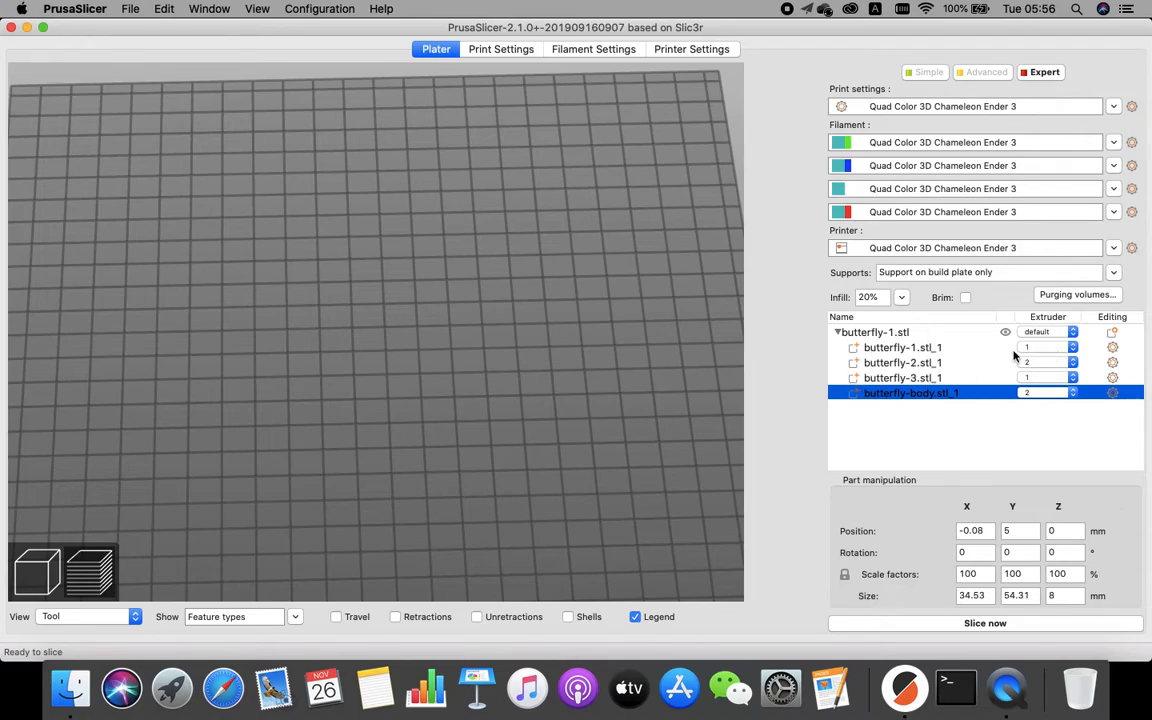
left_click(985, 623)
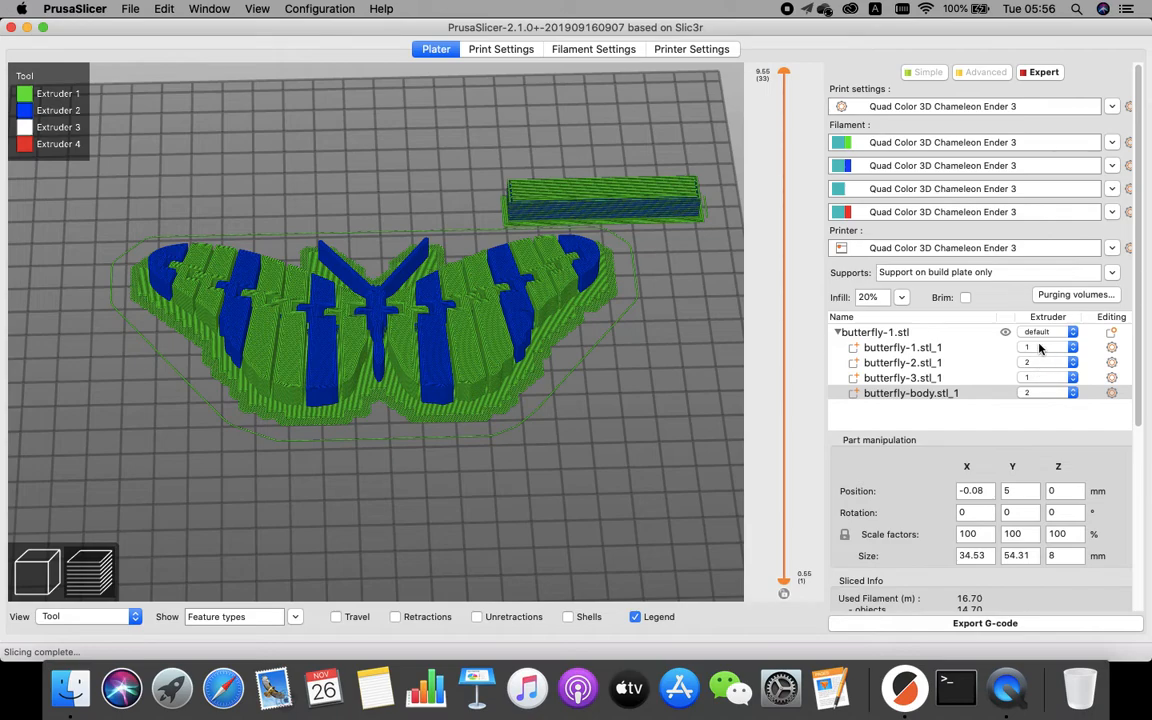
Assign butterfly-3.stl_1 to extruder 3 and butterfly-body.stl_1 to extruder 4, then slice again.
left_click(1043, 377)
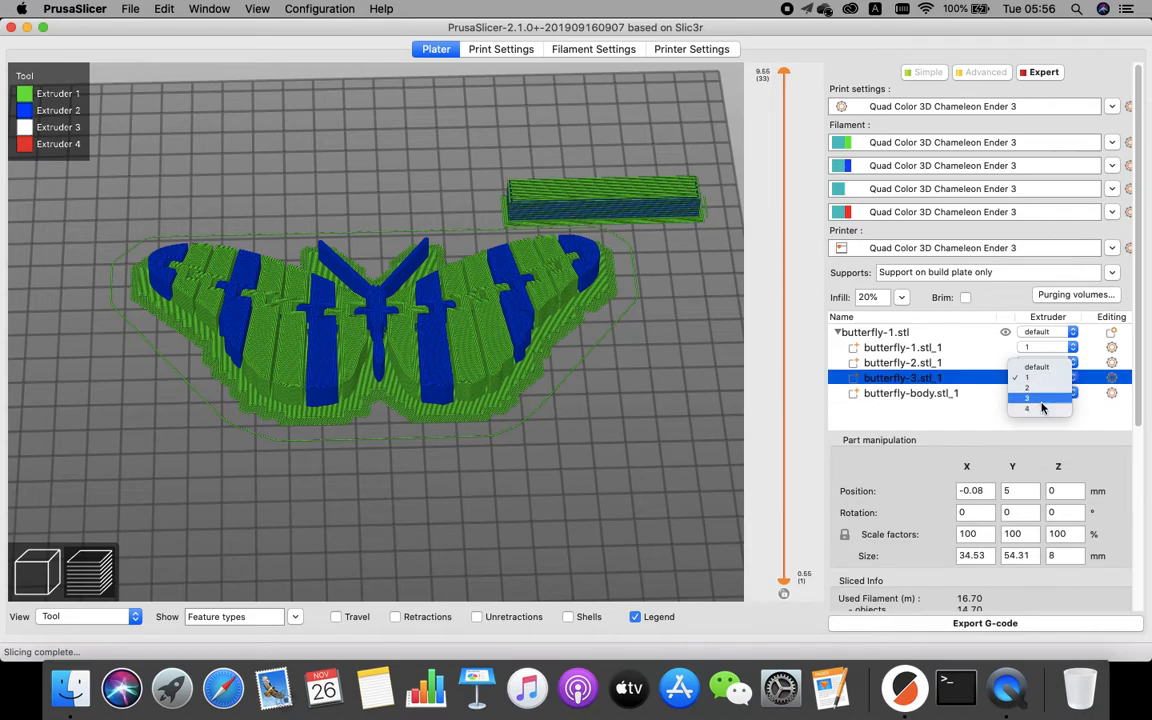
left_click(1041, 389)
left_click(1044, 393)
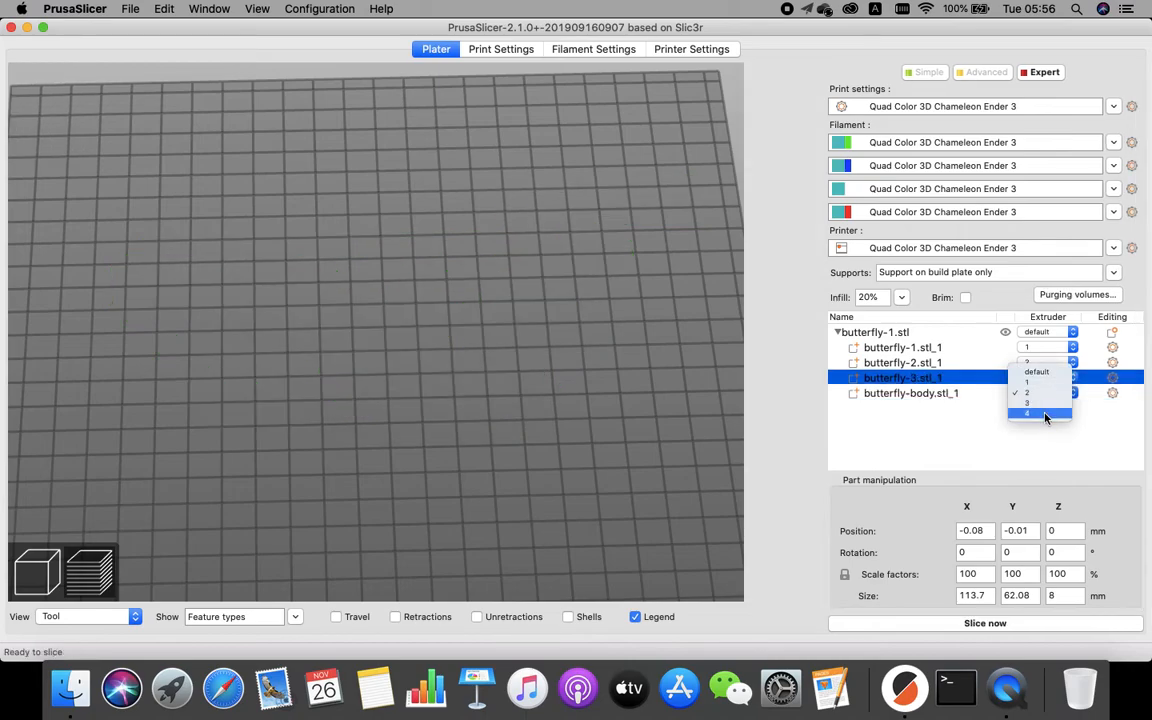
left_click(1040, 402)
left_click(985, 623)
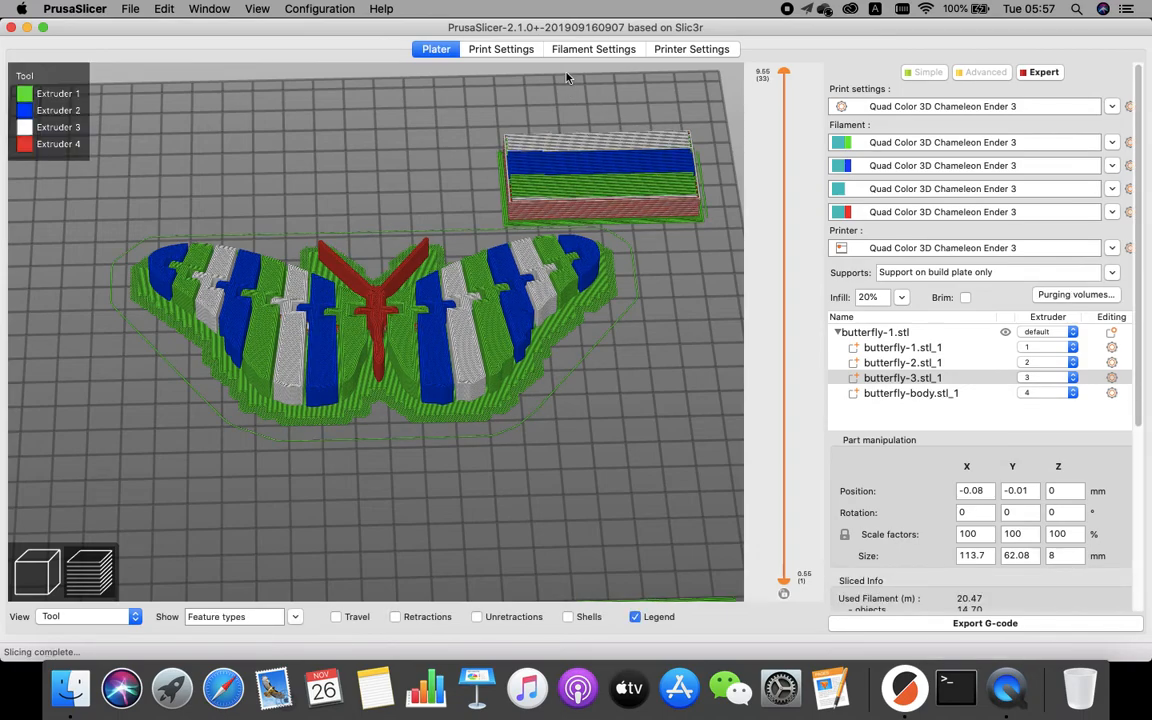
Cycle through the Printer, Filament and Print Settings tabs and return to the Plater.
left_click(676, 50)
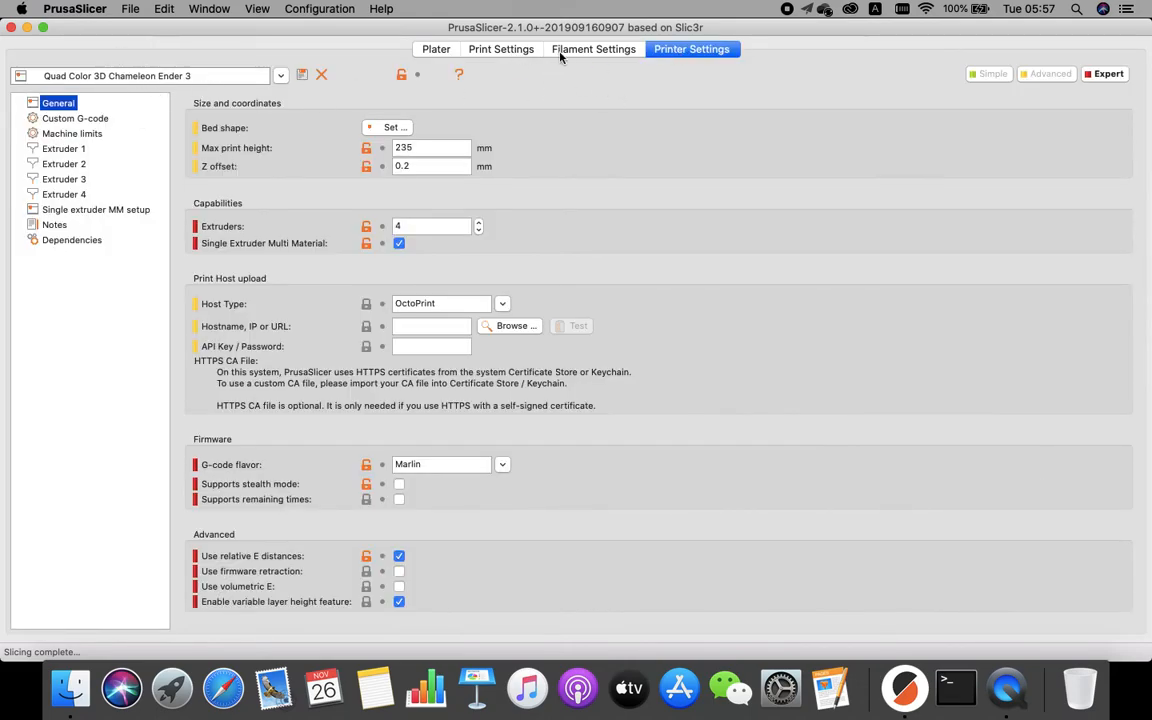
left_click(597, 49)
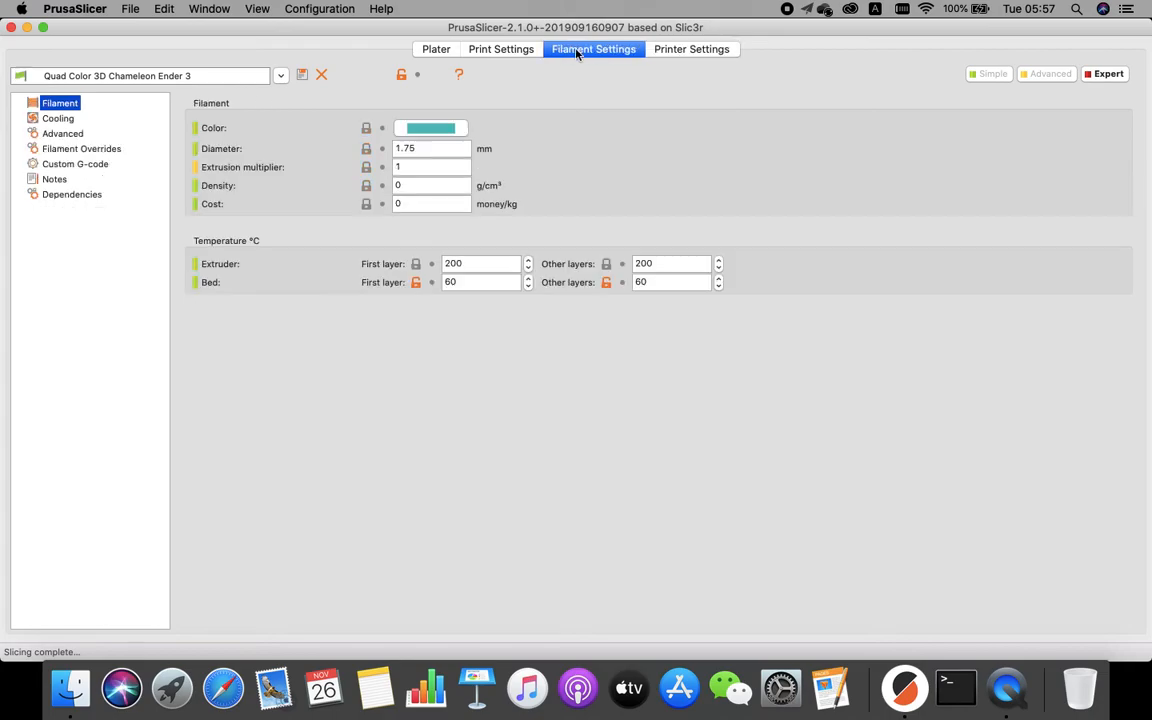
left_click(520, 50)
left_click(436, 49)
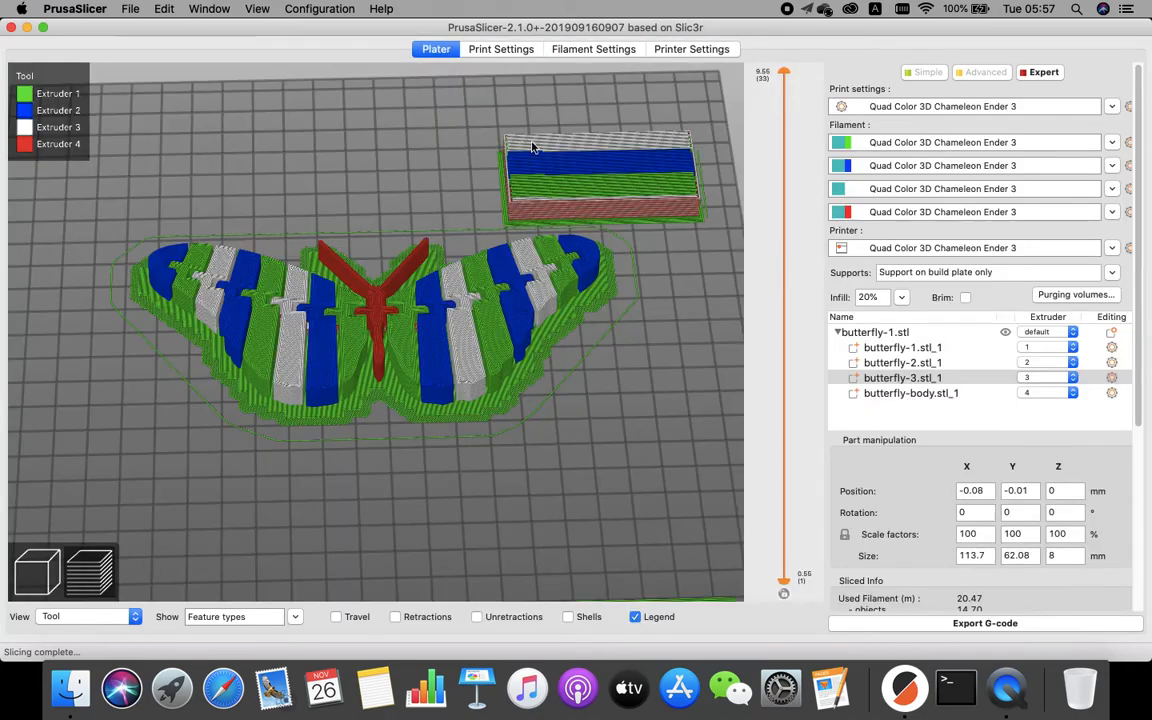